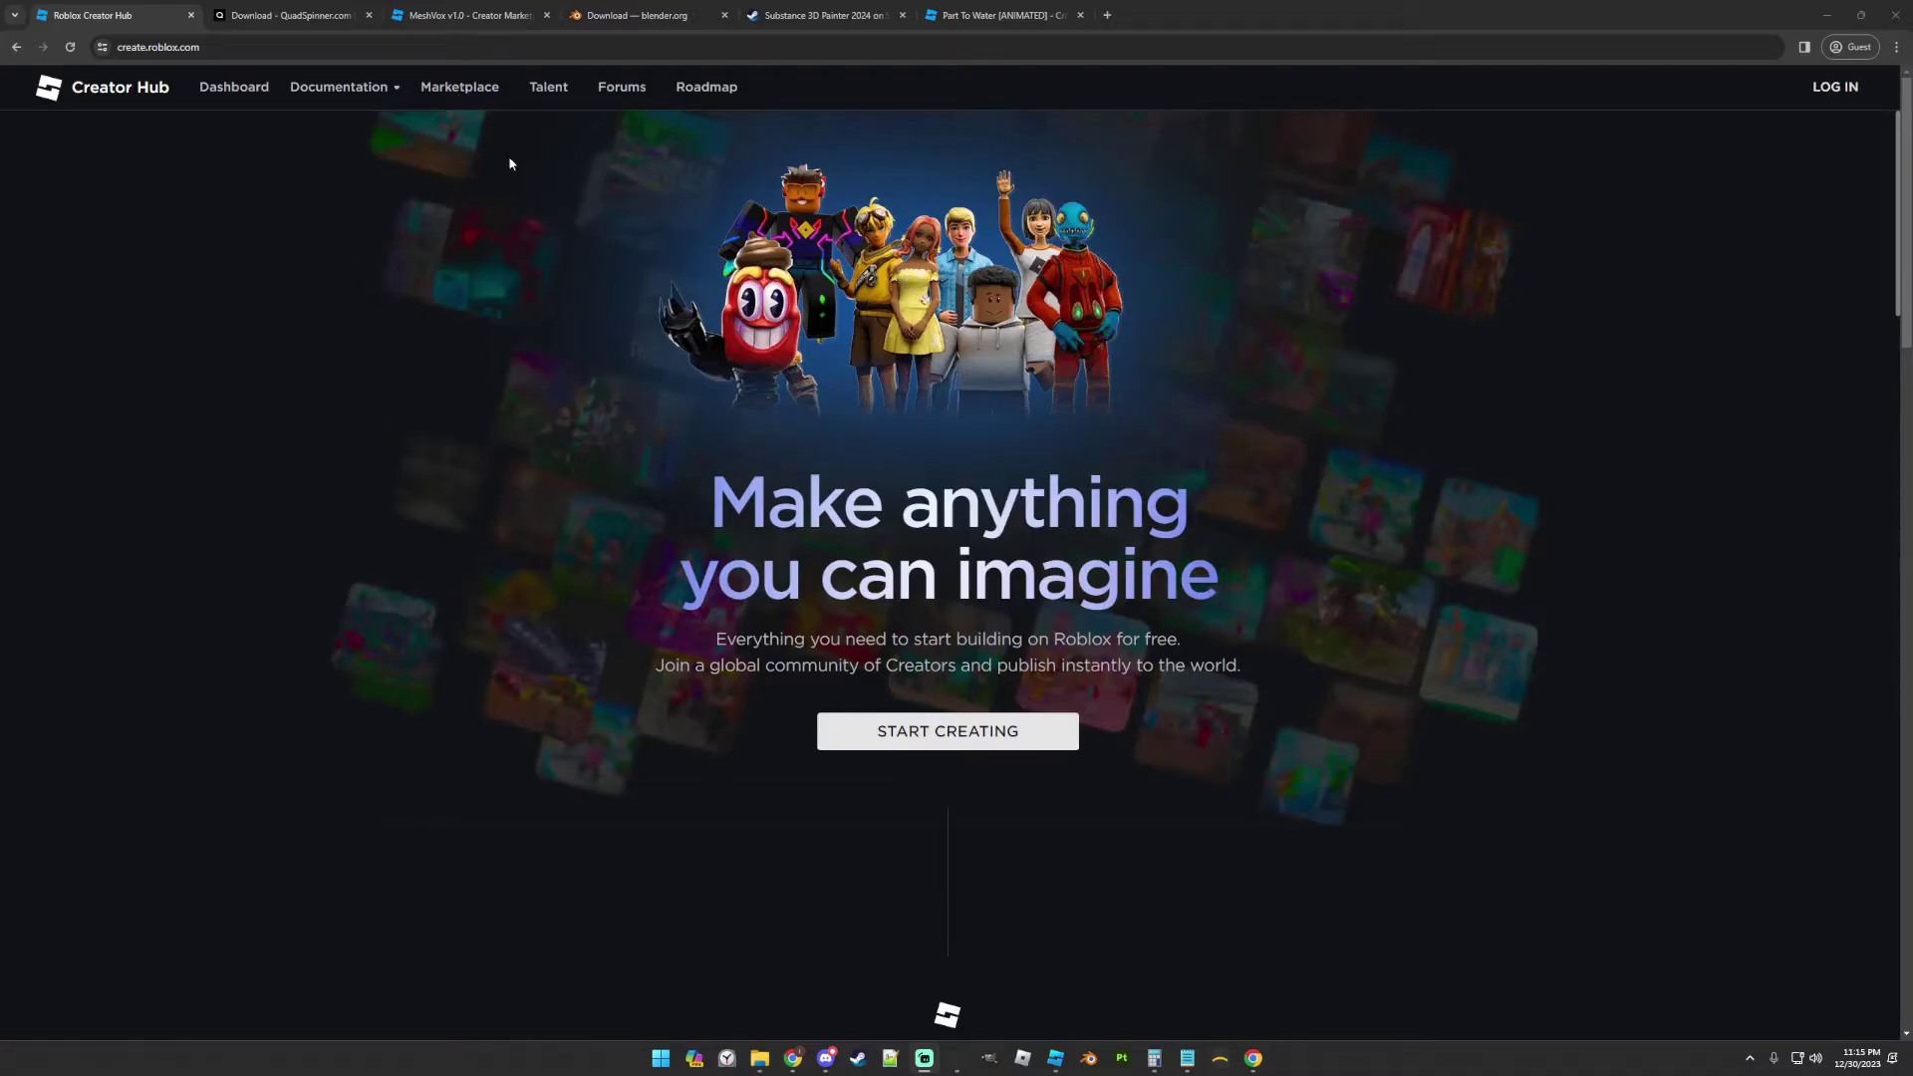
- Review the web pages for Gaea, the MeshVox plugin, Blender, Substance 3D Painter and the Part To Water plugin
left_click(318, 20)
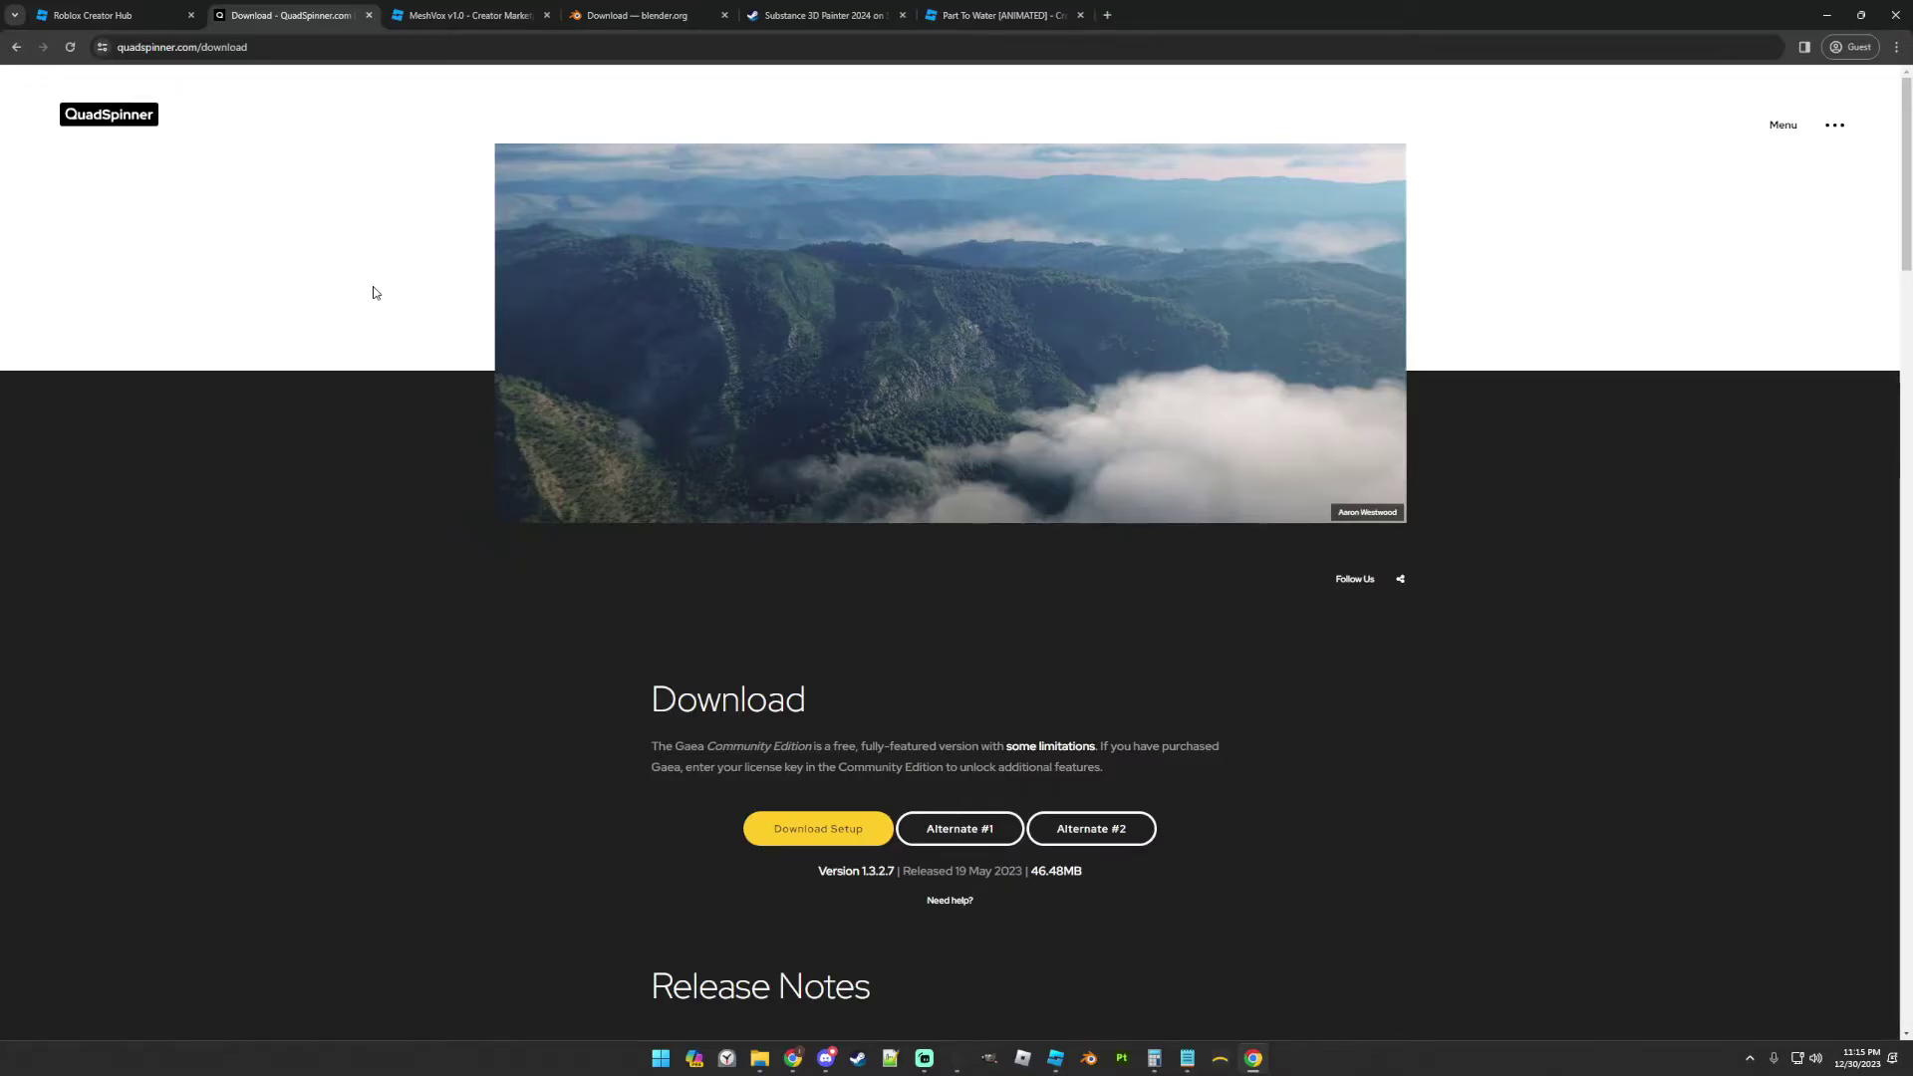
left_click(494, 18)
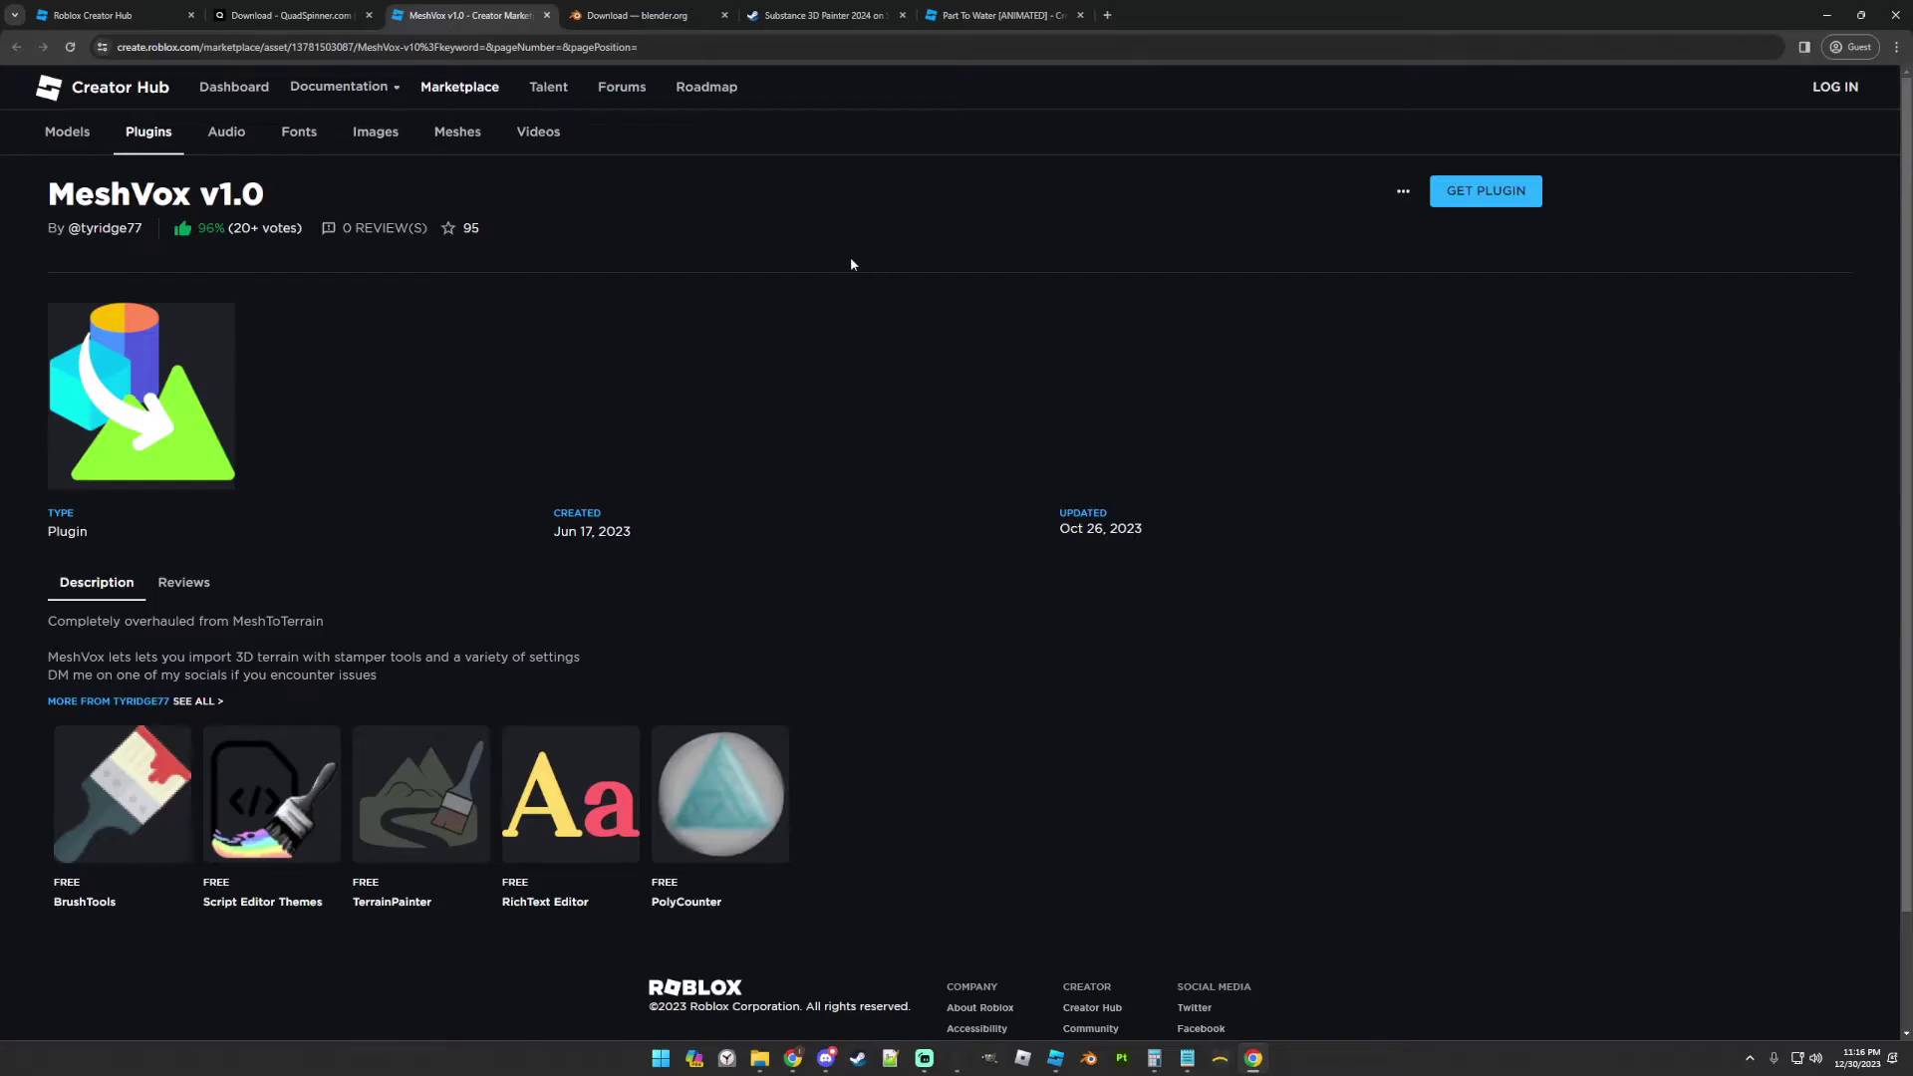
left_click(684, 19)
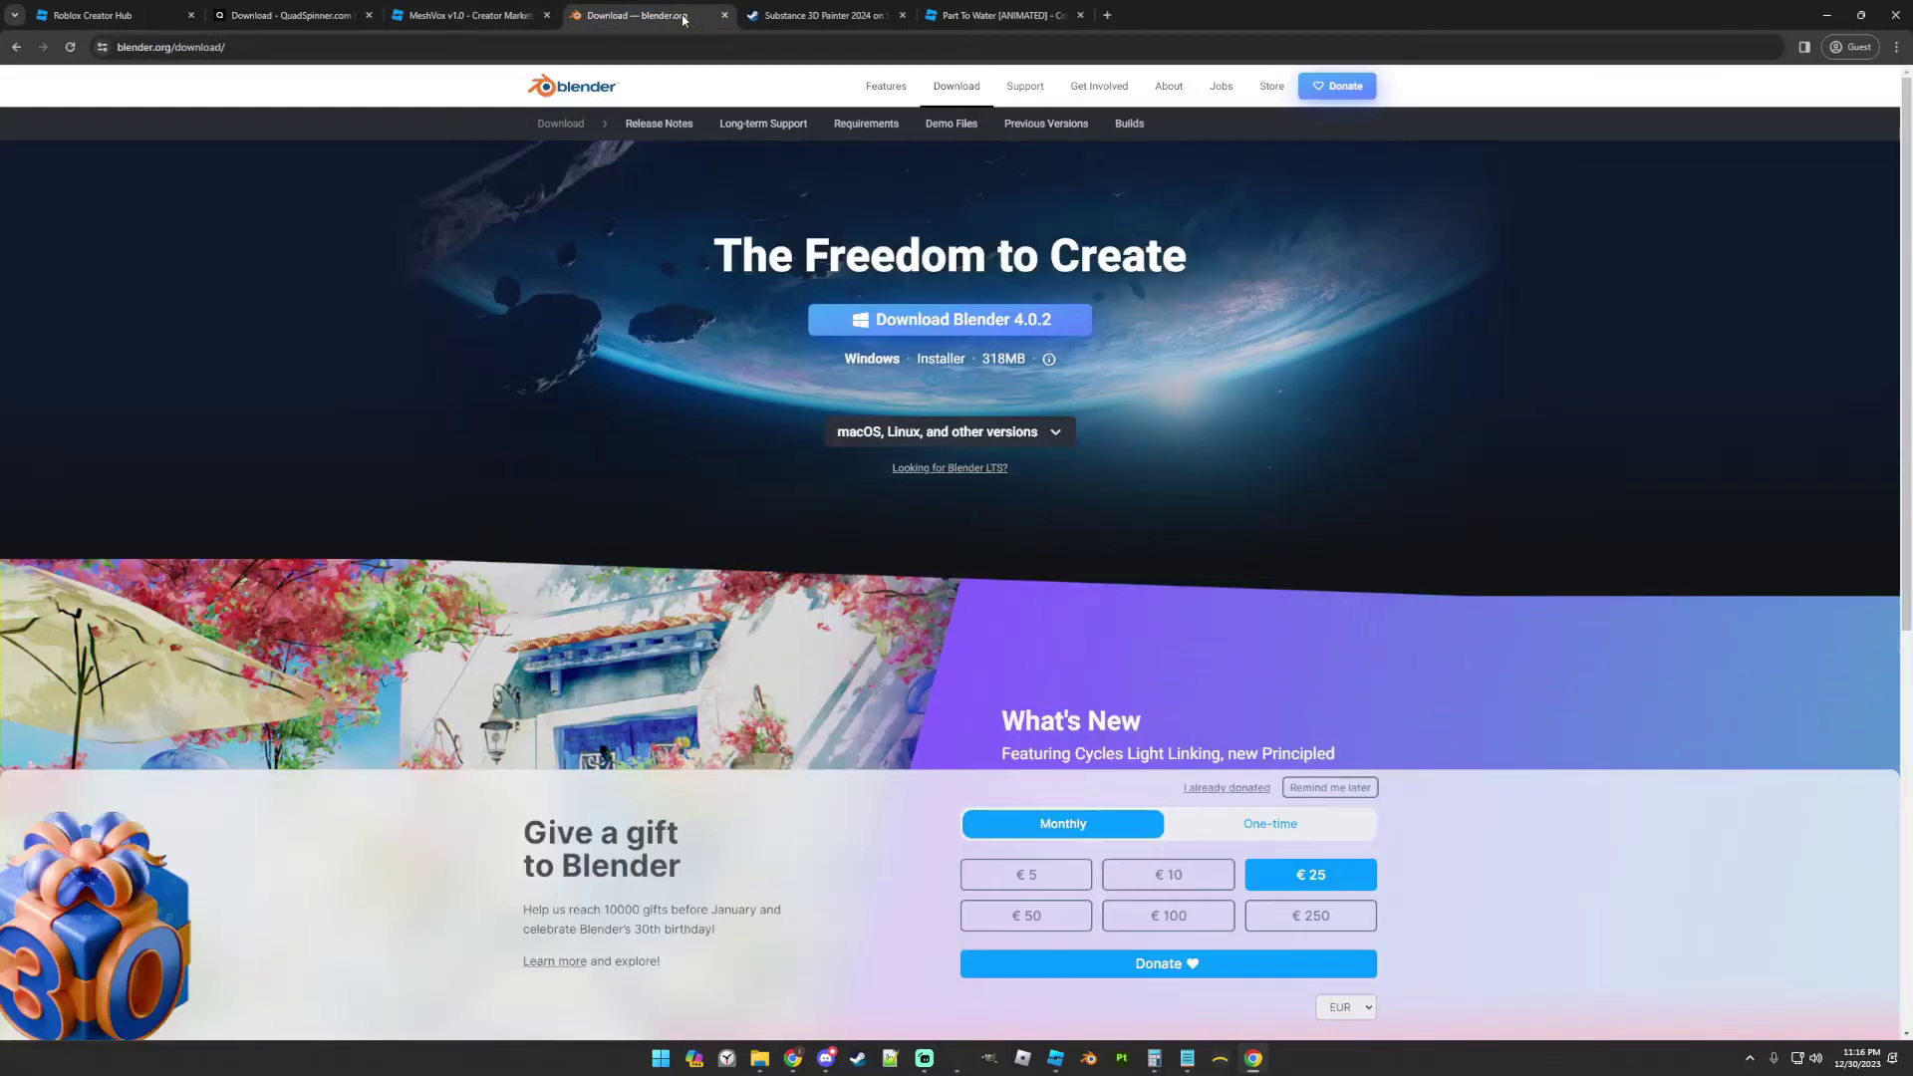
left_click(816, 15)
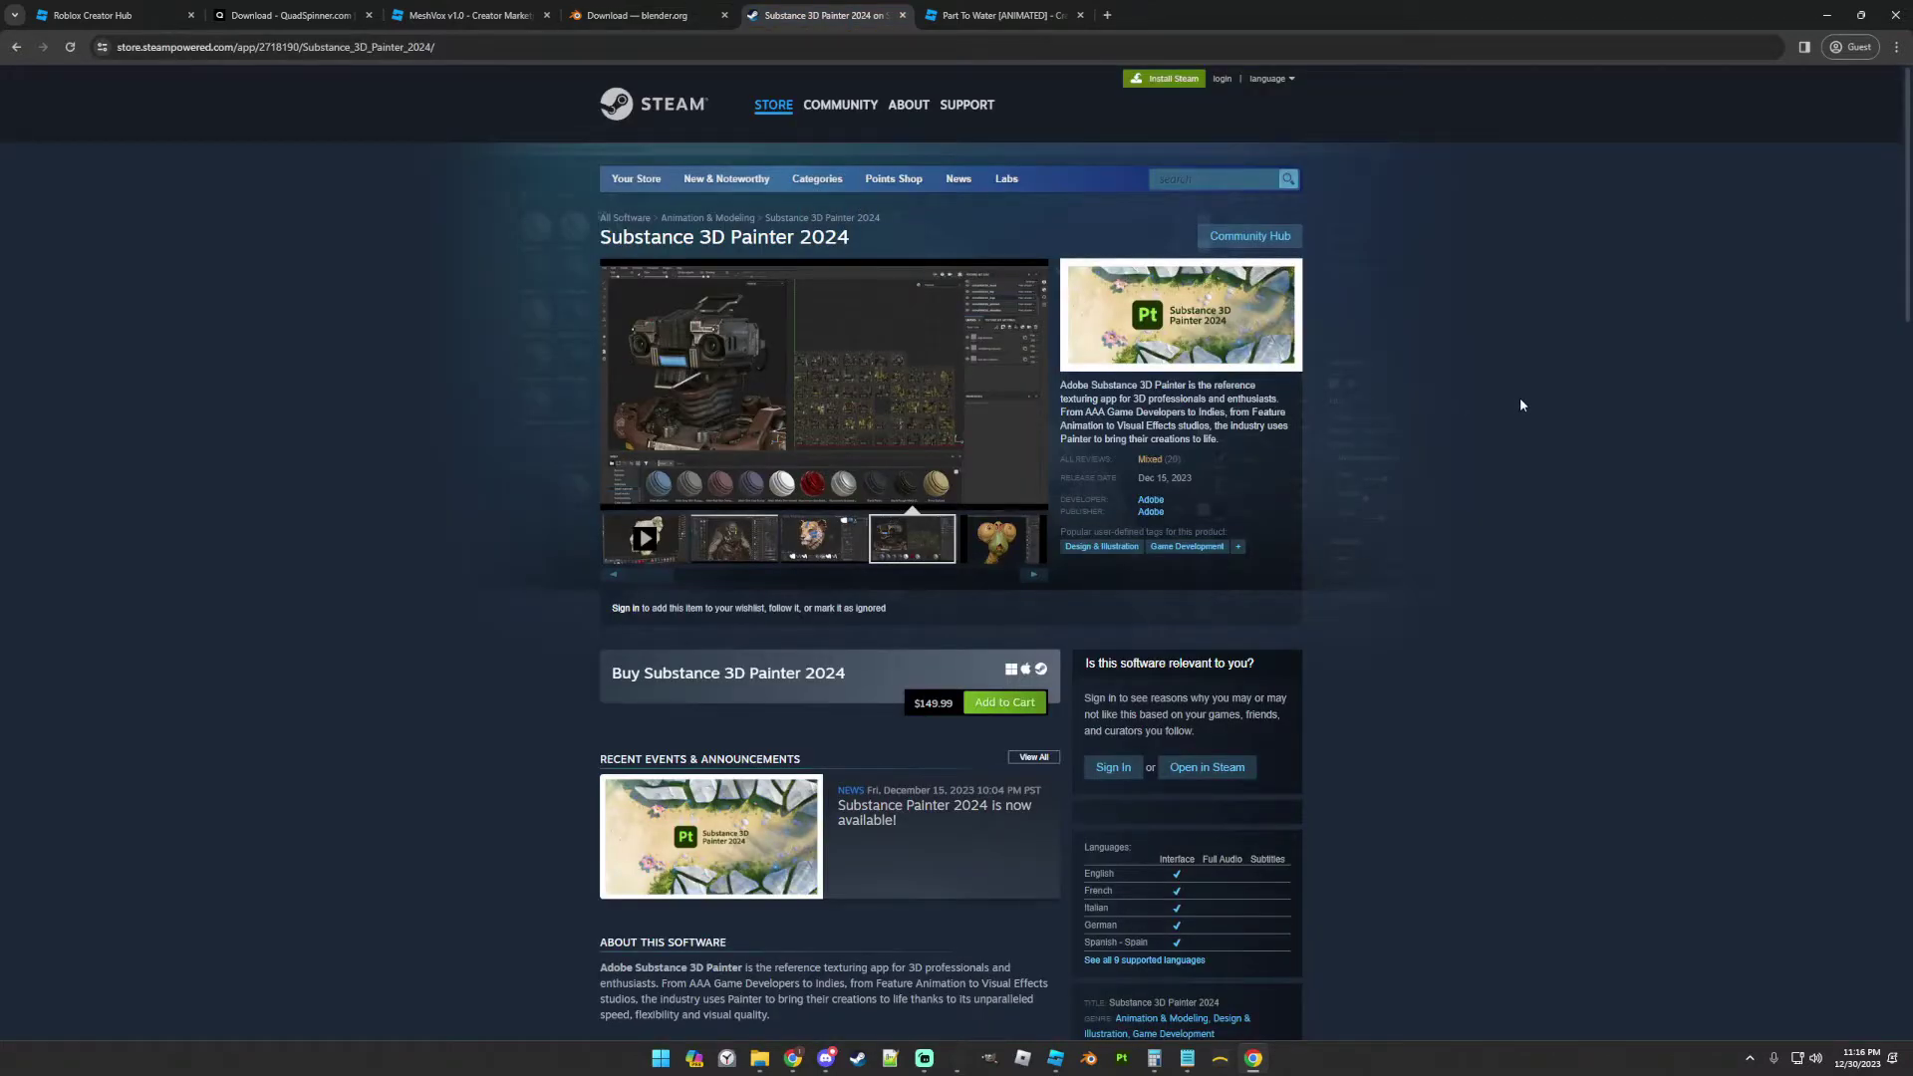
left_click(1008, 16)
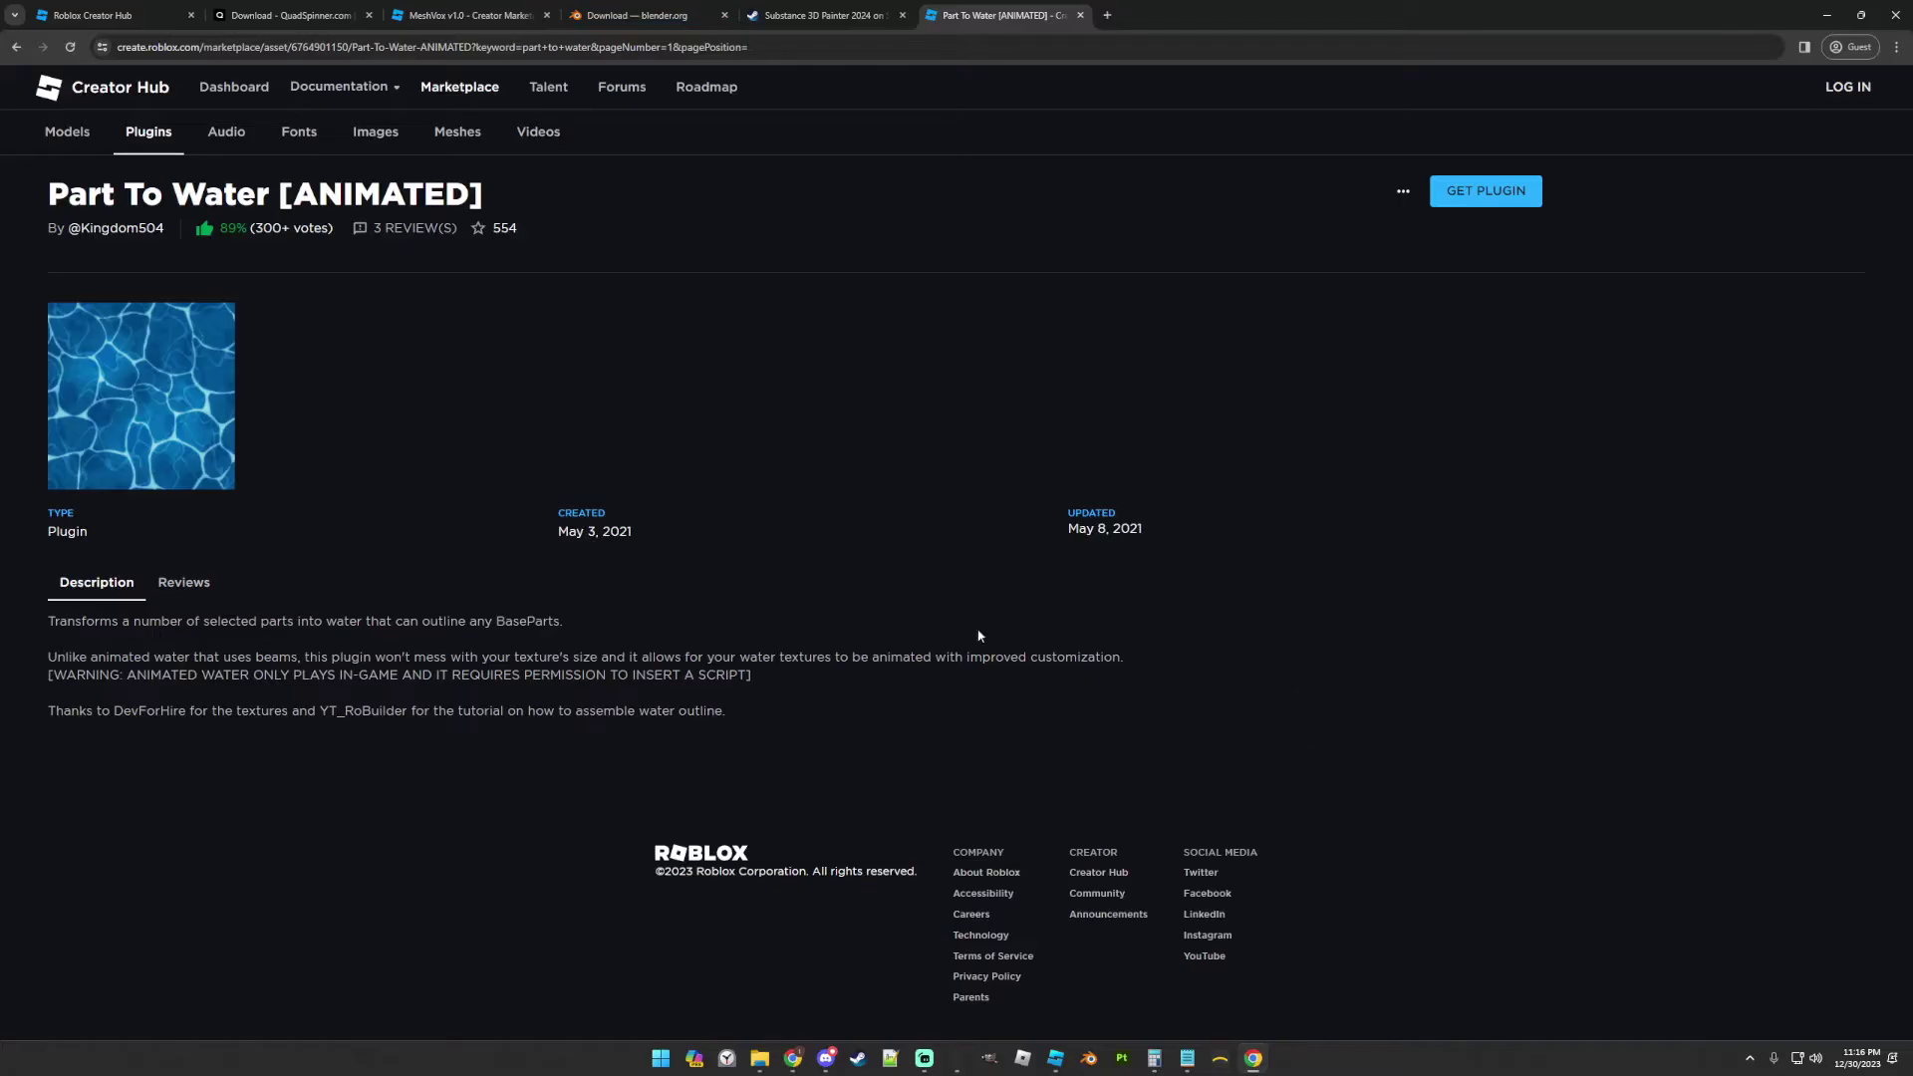
- Switch to Gaea, dismiss its start window and change the 3D viewport's camera mode
left_click(1229, 1065)
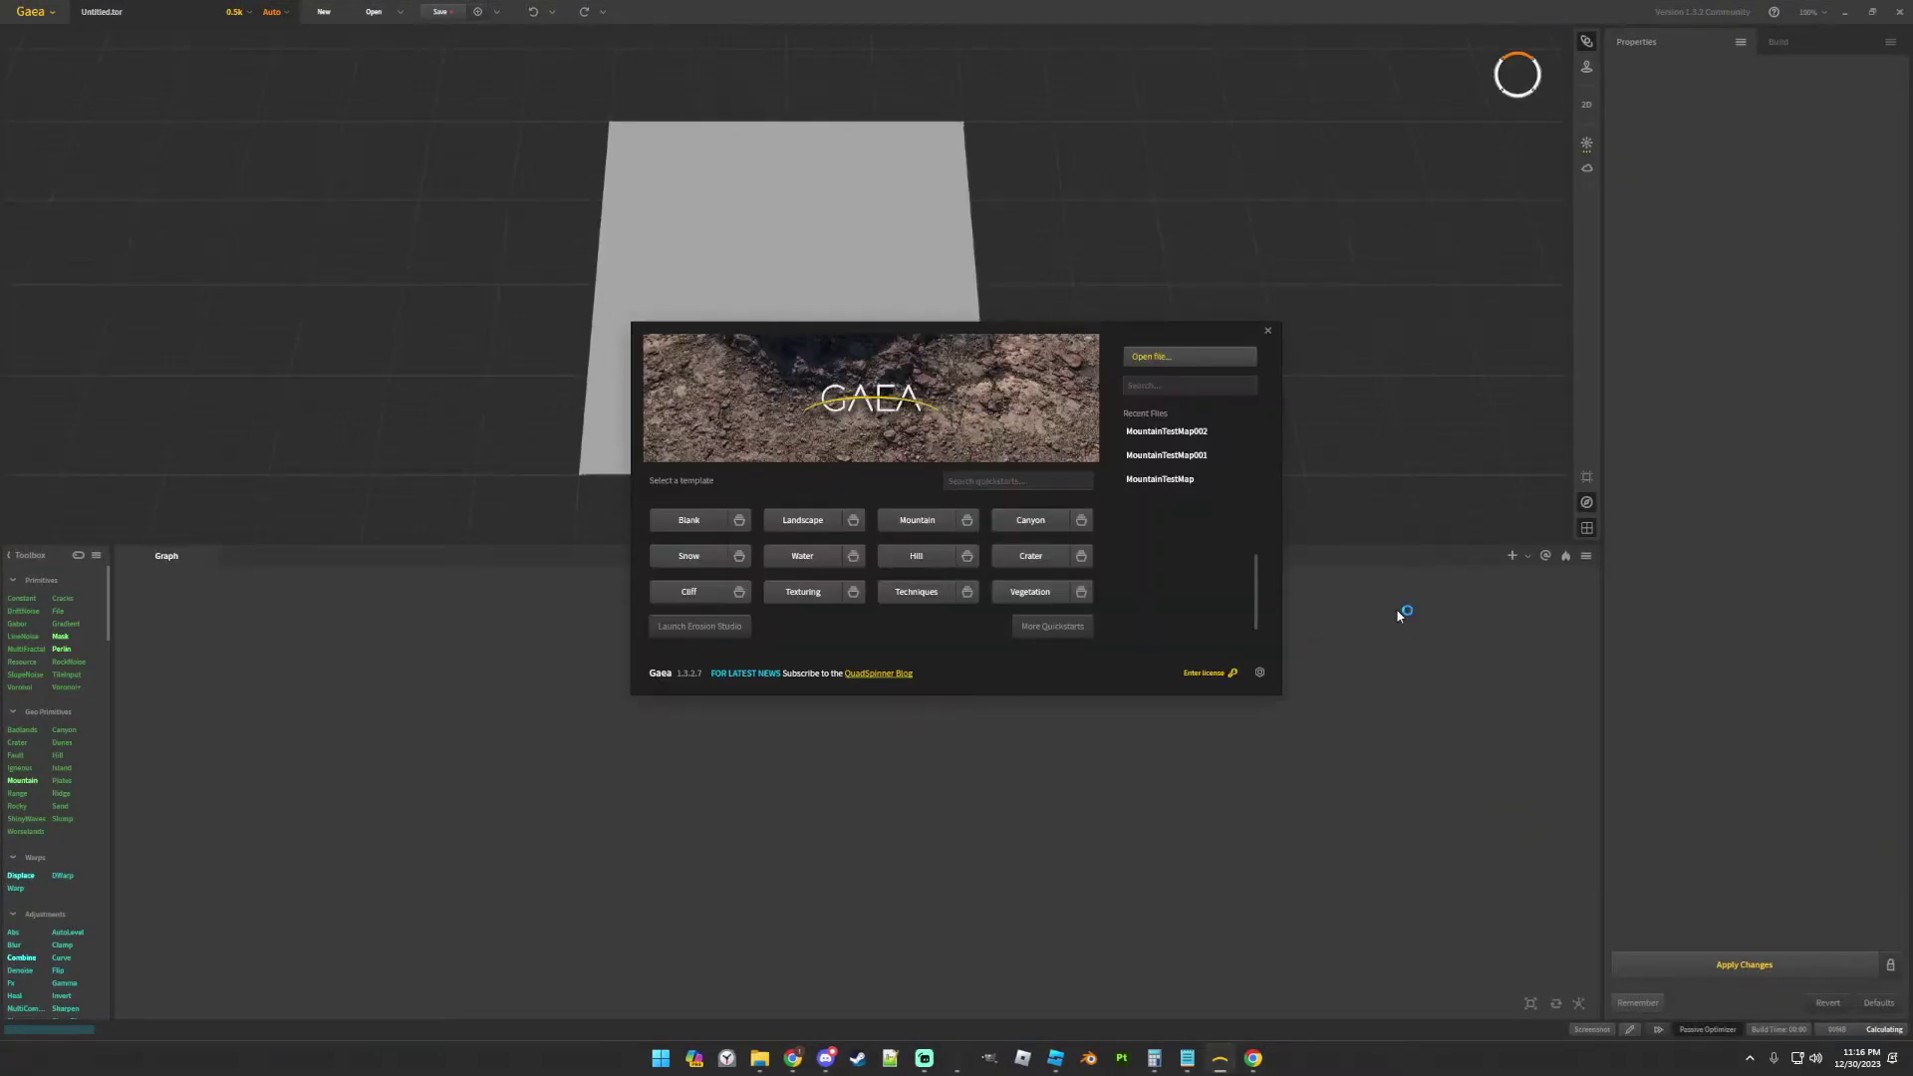
left_click(1270, 331)
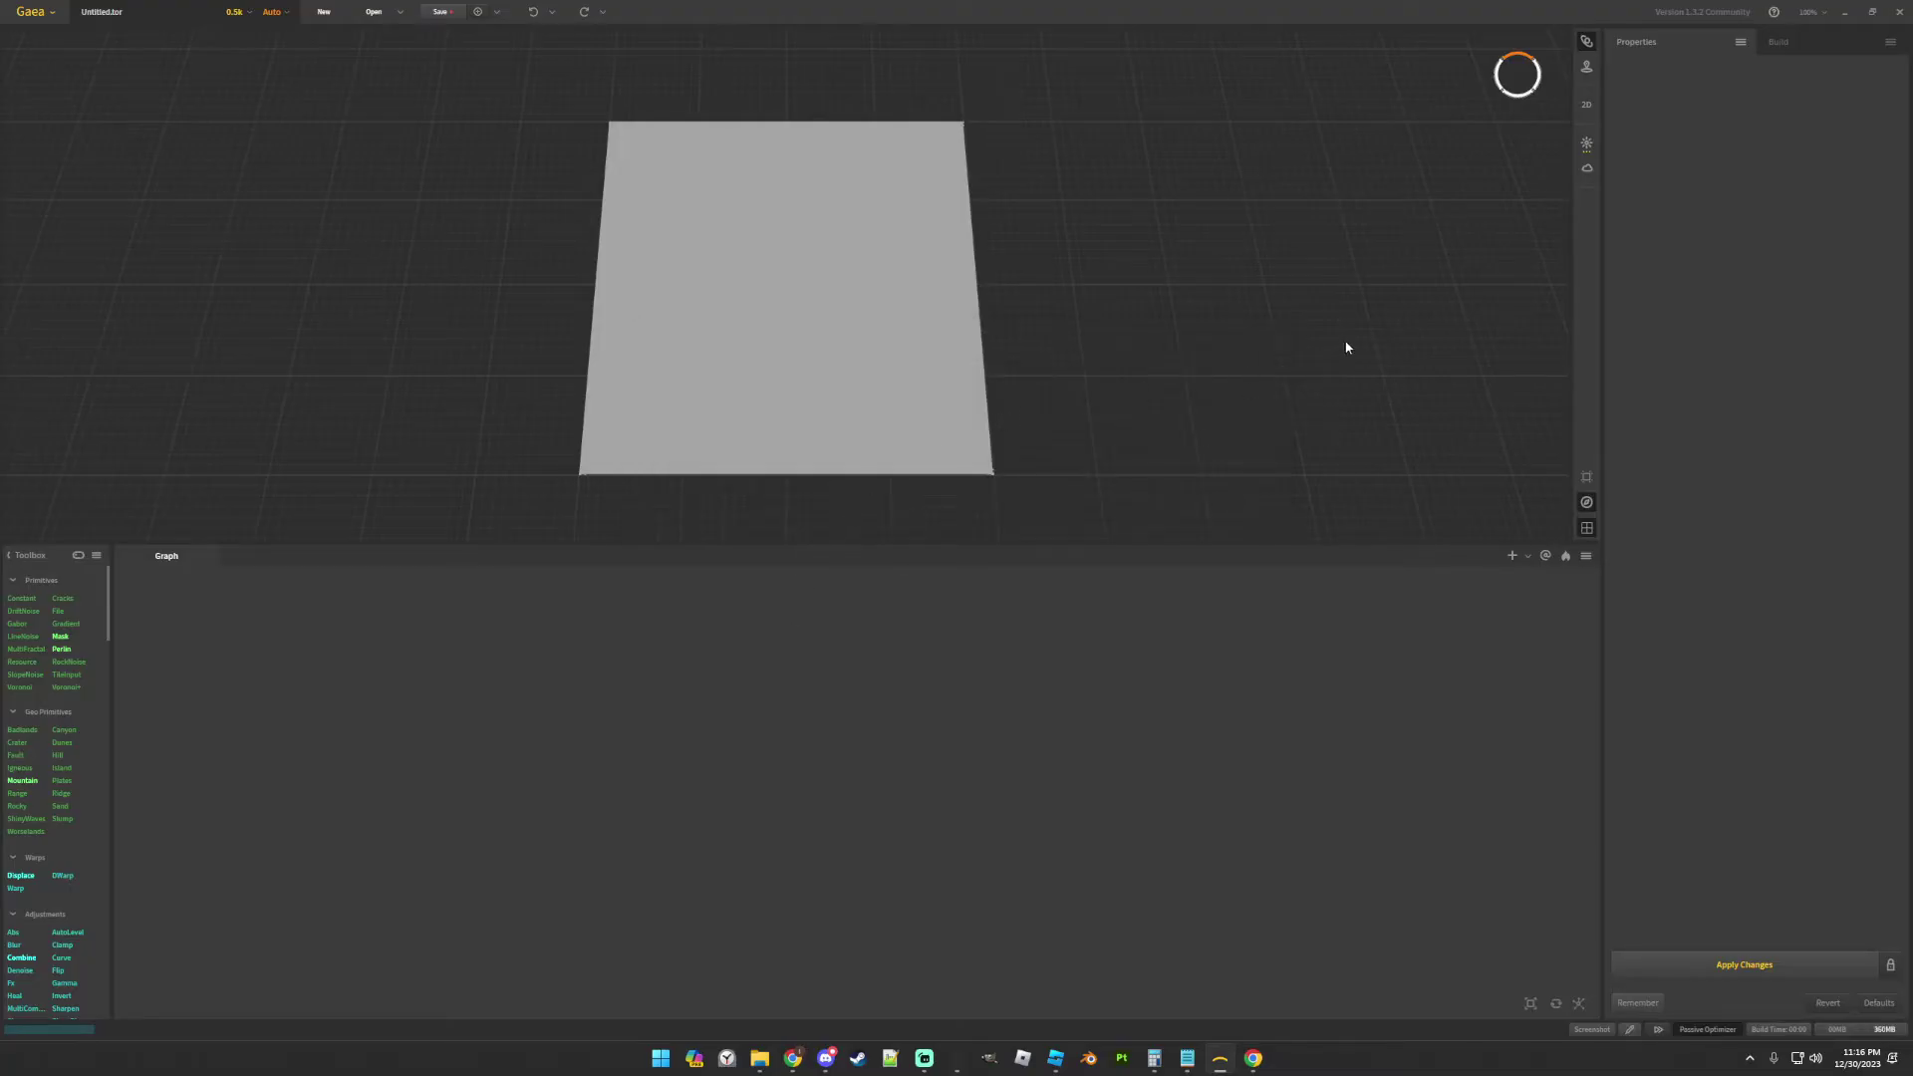
left_click(1585, 68)
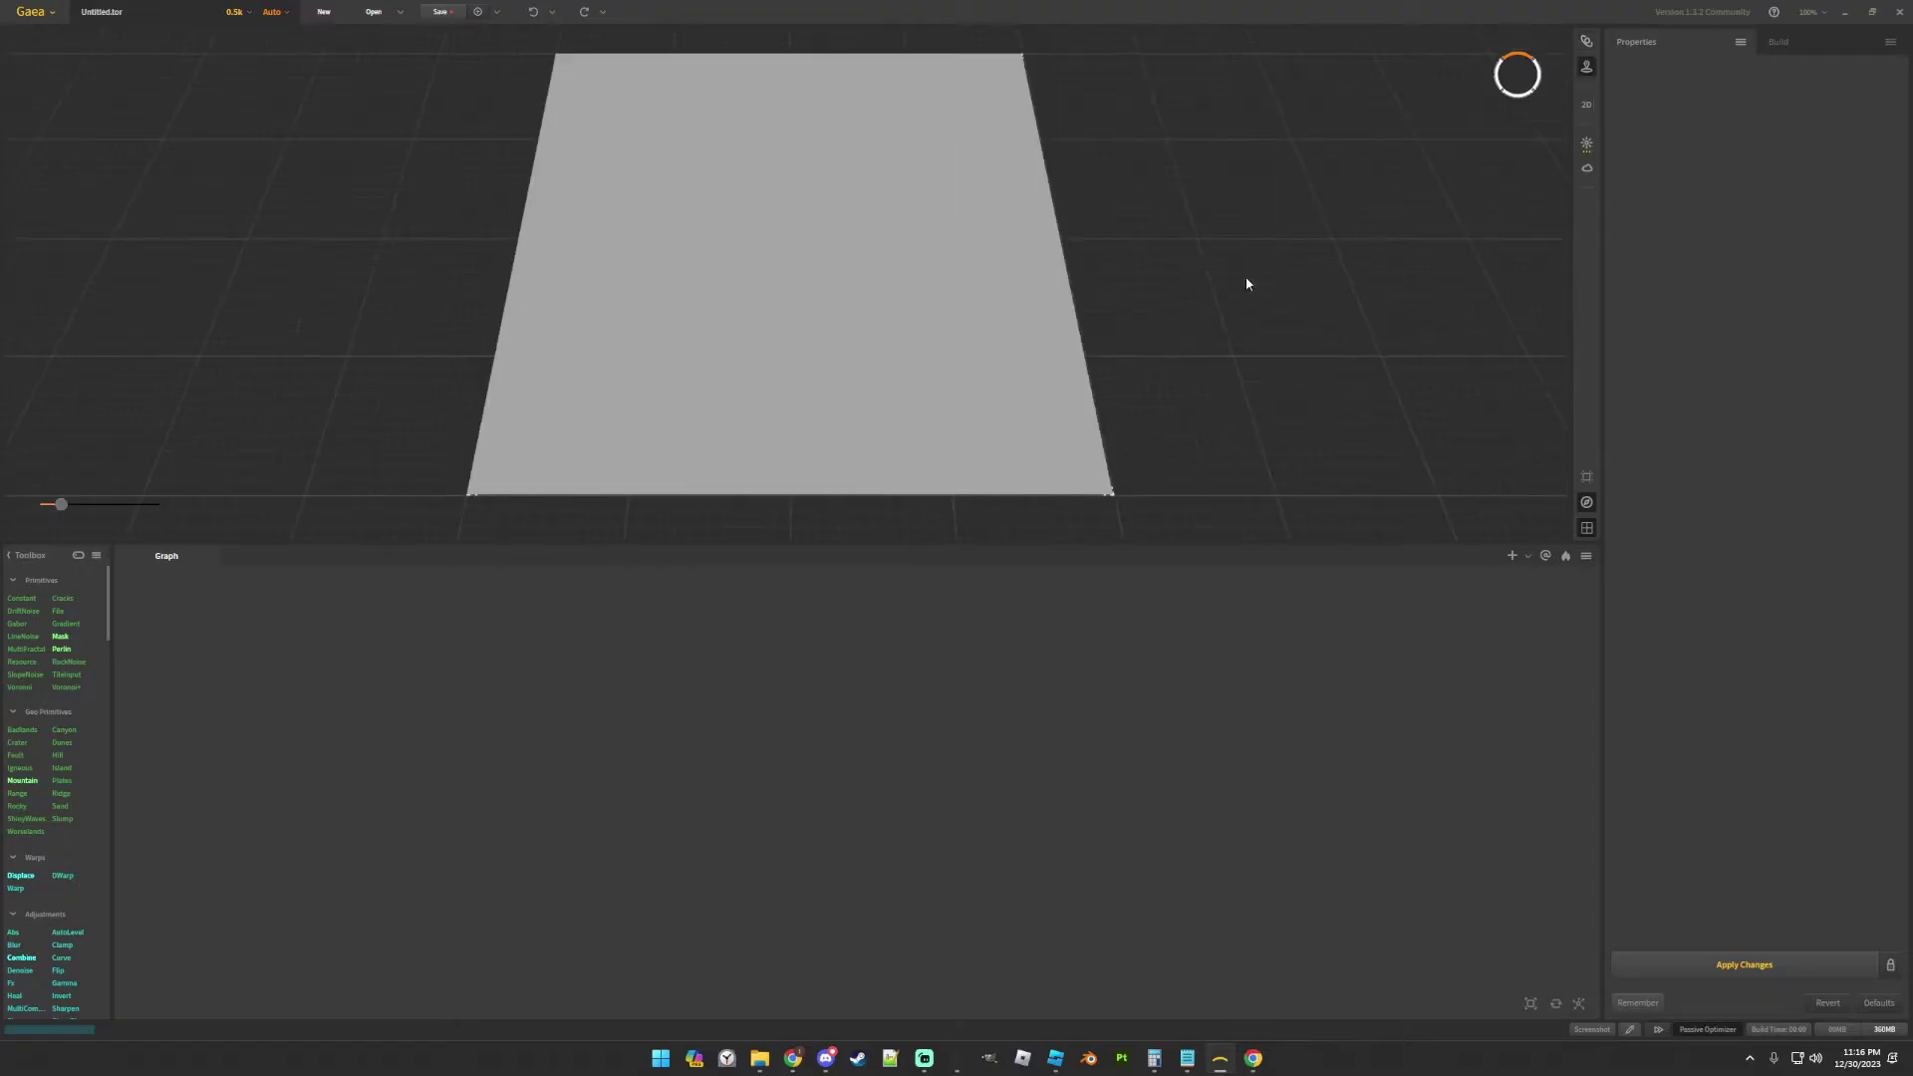
- Enlarge the 3D viewport slightly and widen the node toolbox to three columns
left_click_drag(1245, 279, 1320, 240)
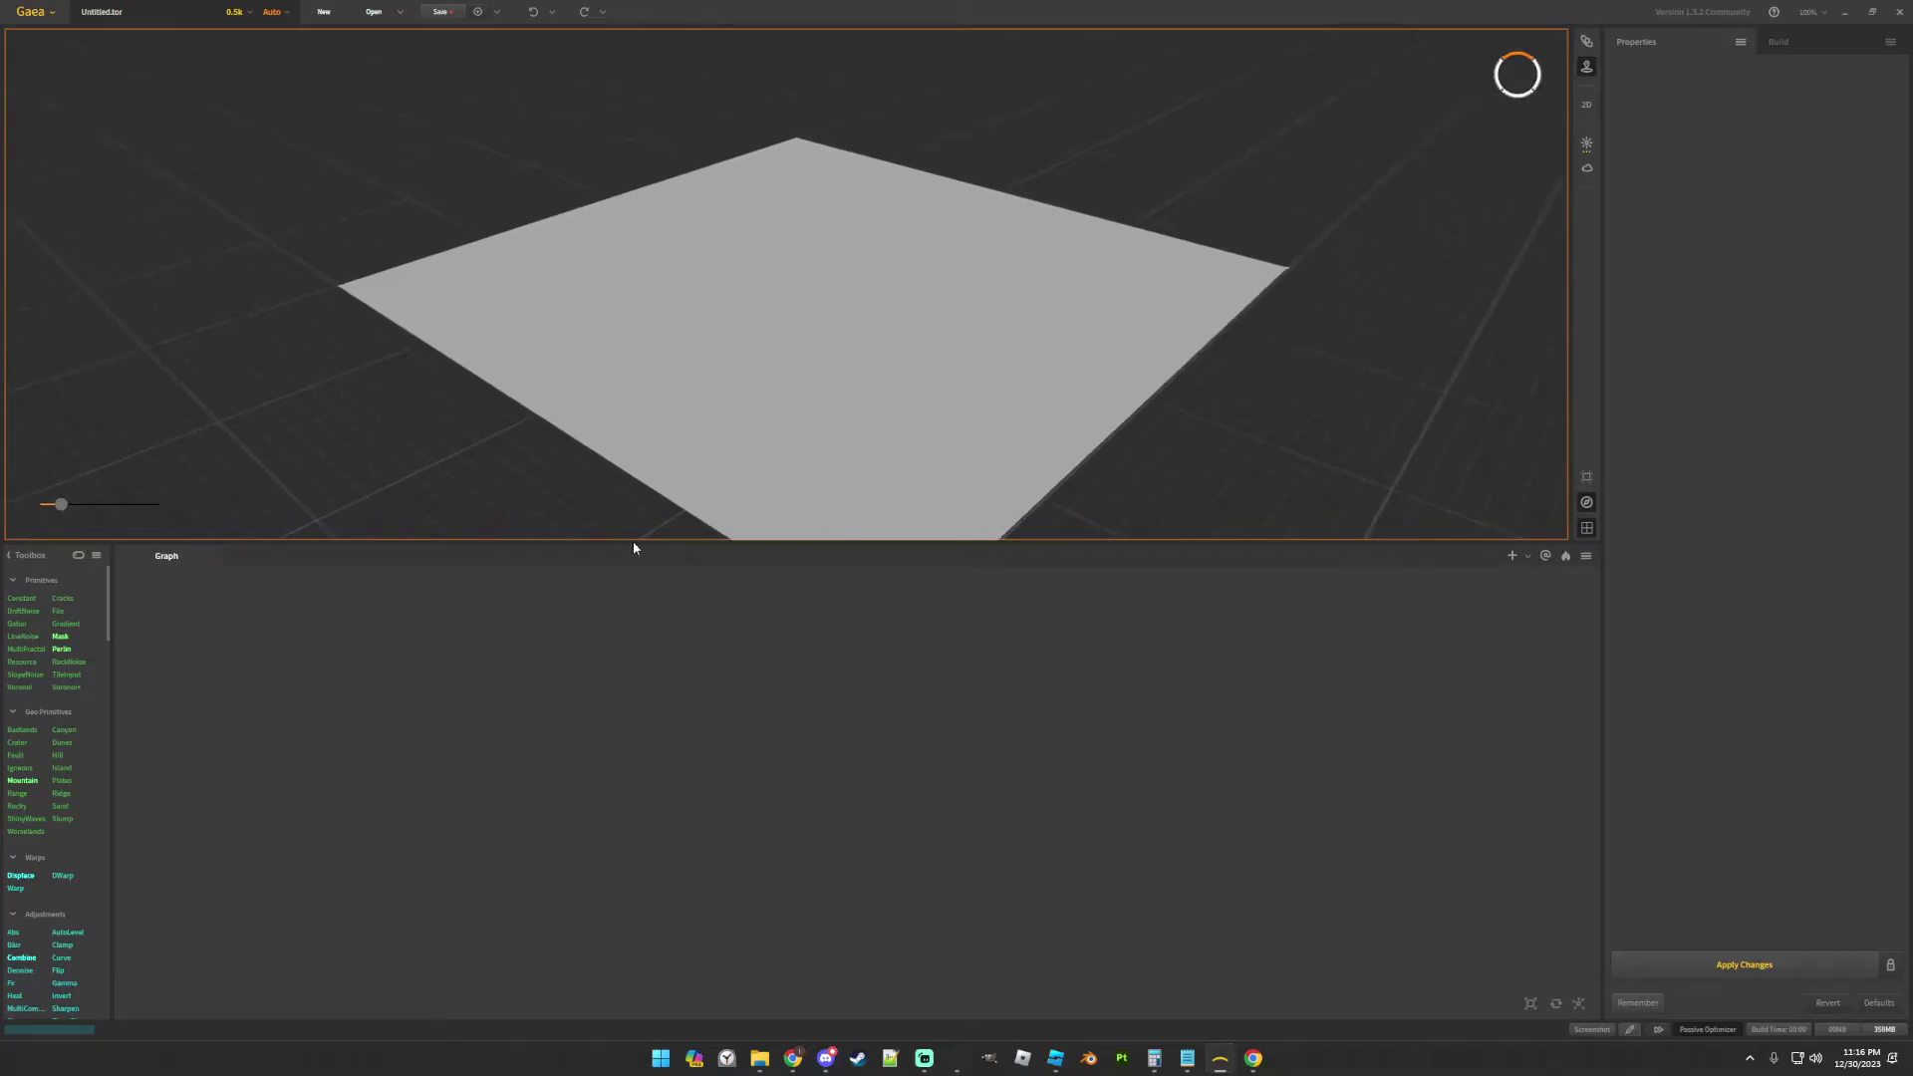
left_click_drag(634, 542, 630, 580)
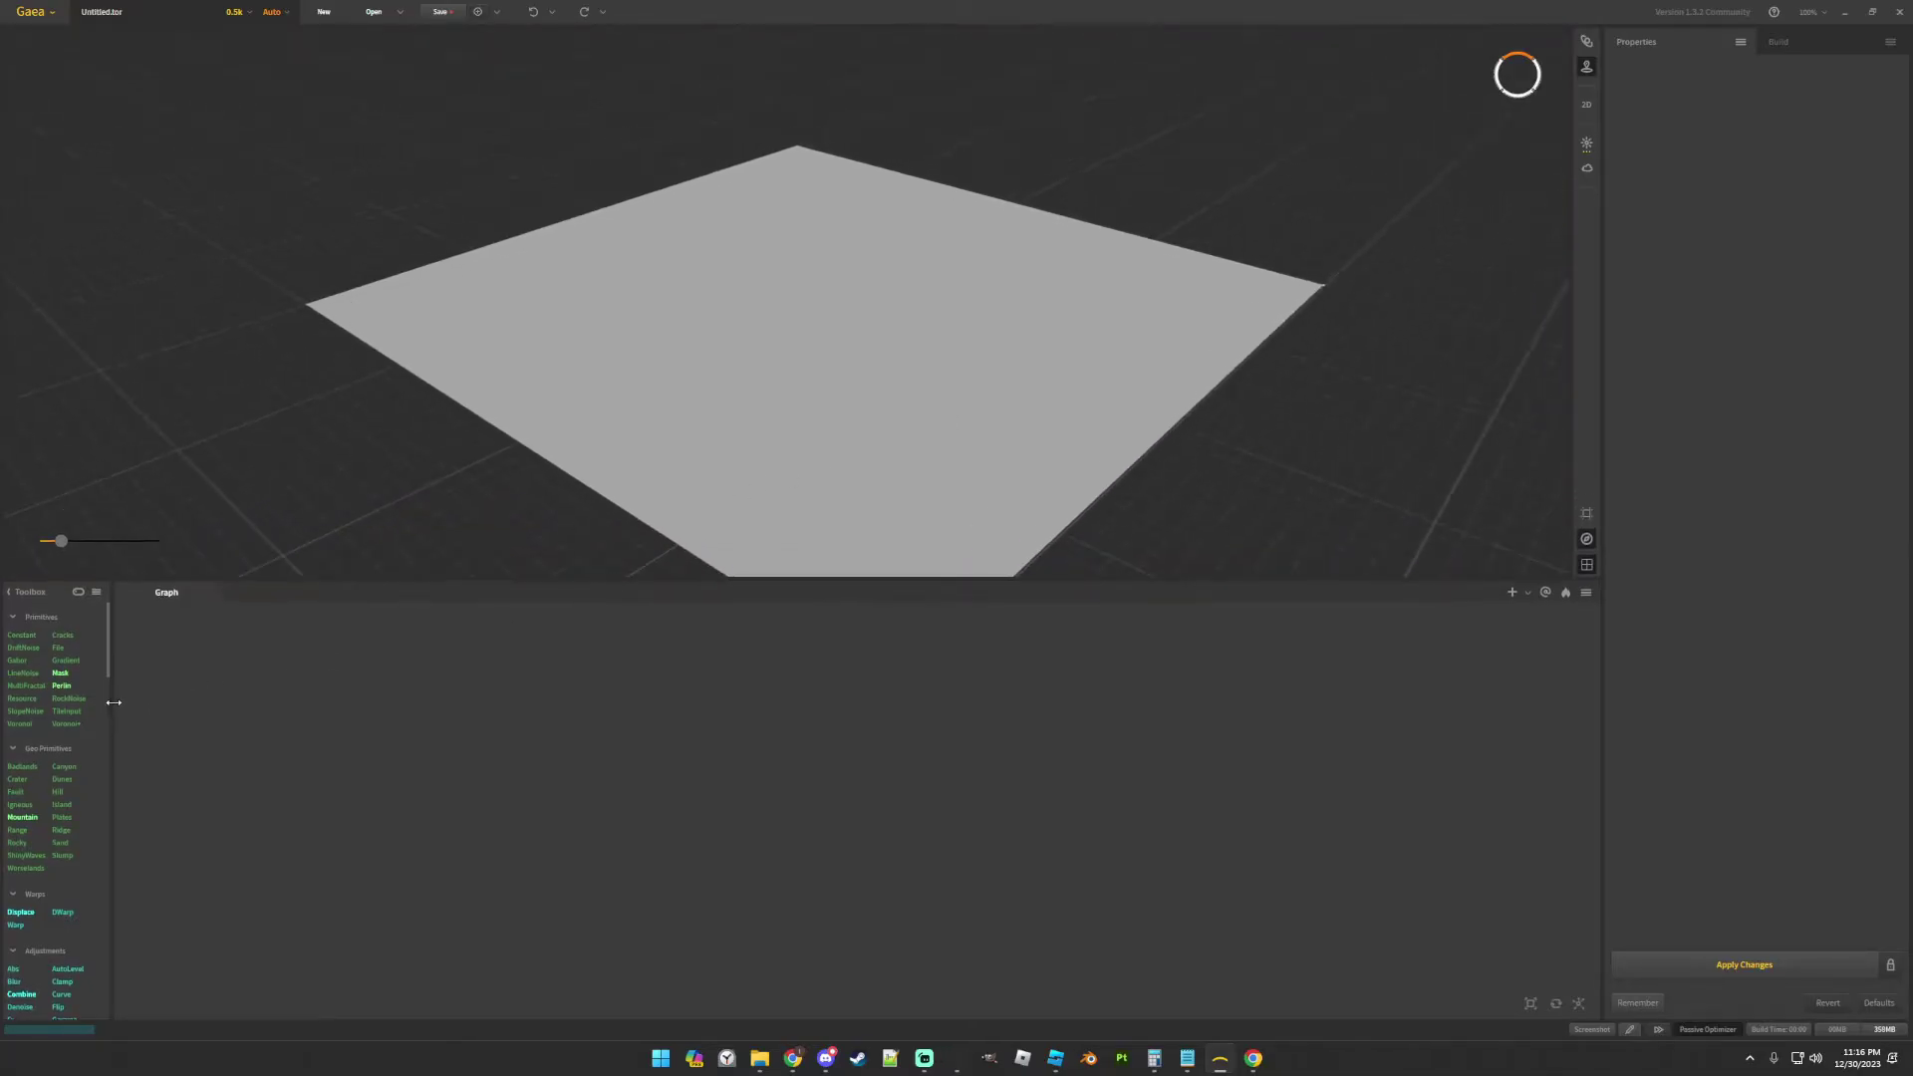
left_click_drag(112, 702, 171, 703)
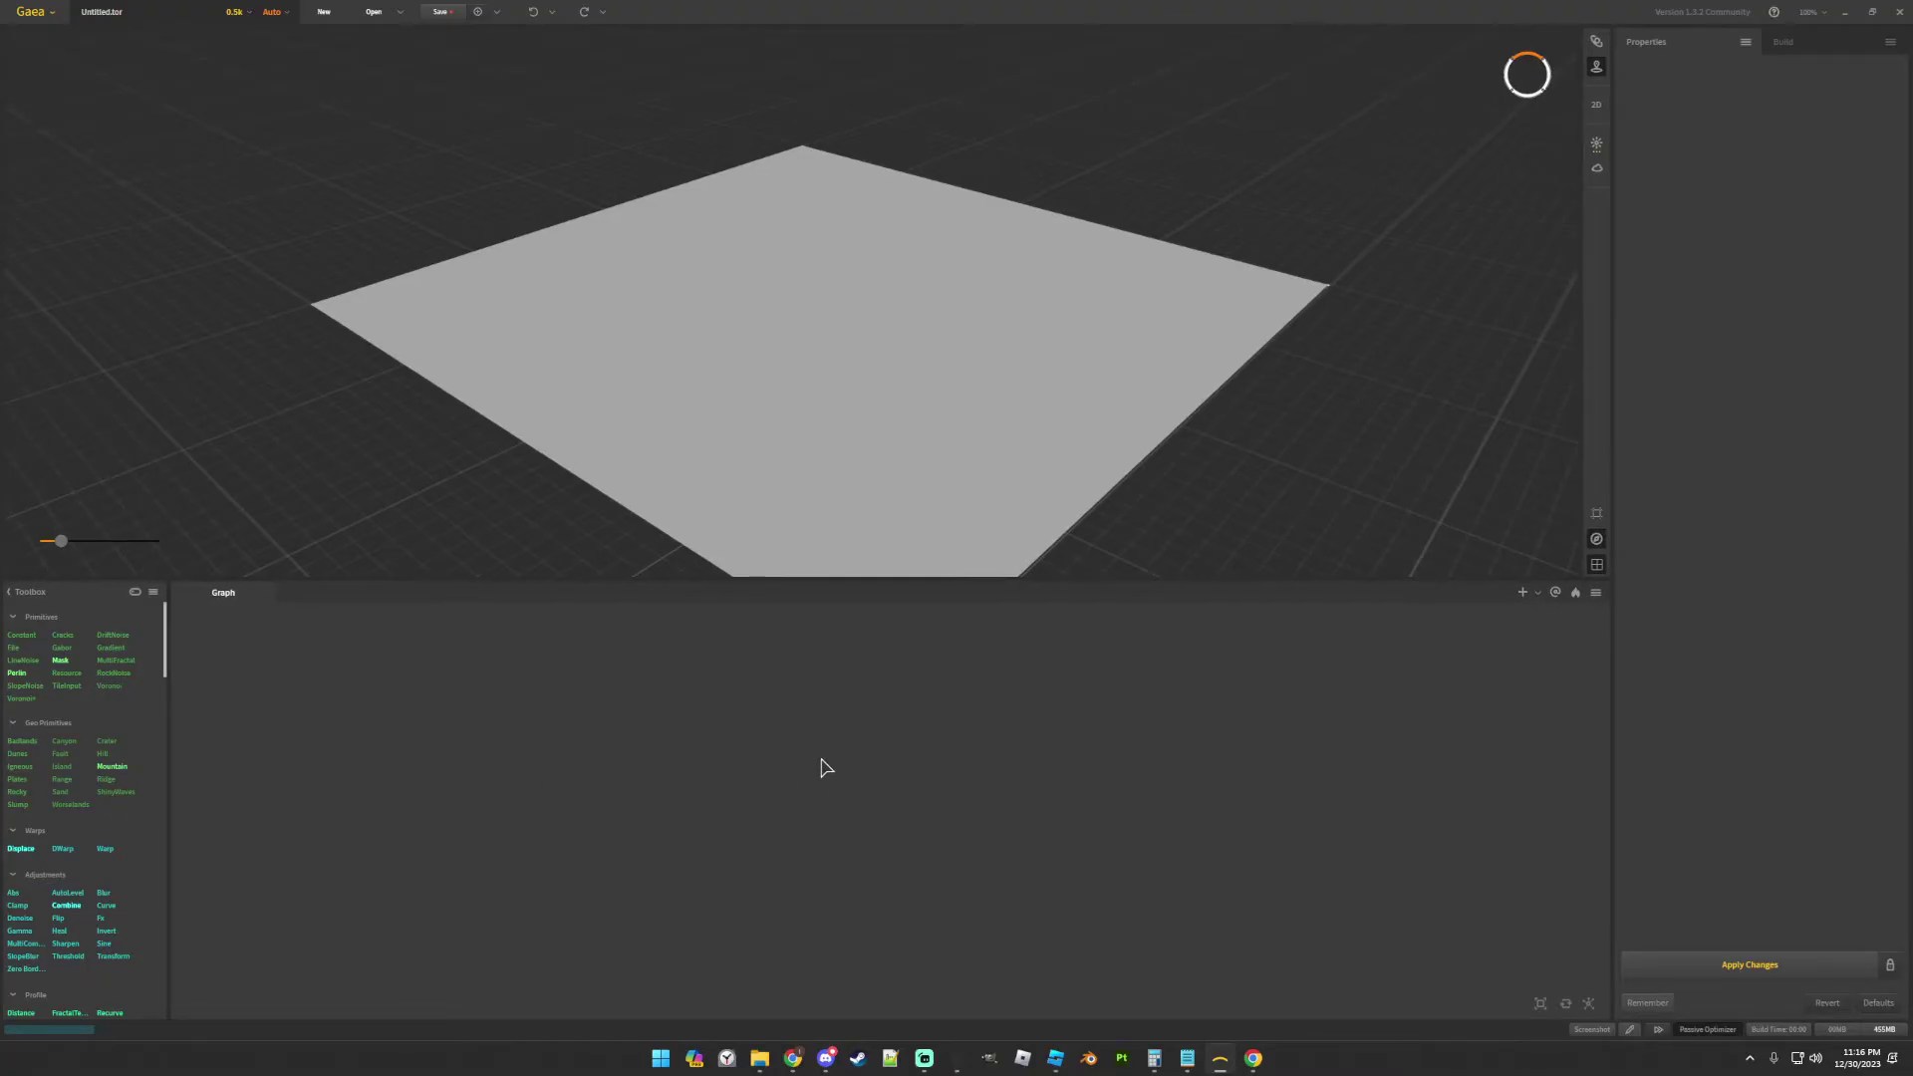
- Add a Mountain node to the graph and set its scale to 37%, edge to 0.08 and enable Bulky
scroll(92, 871, "down", 1)
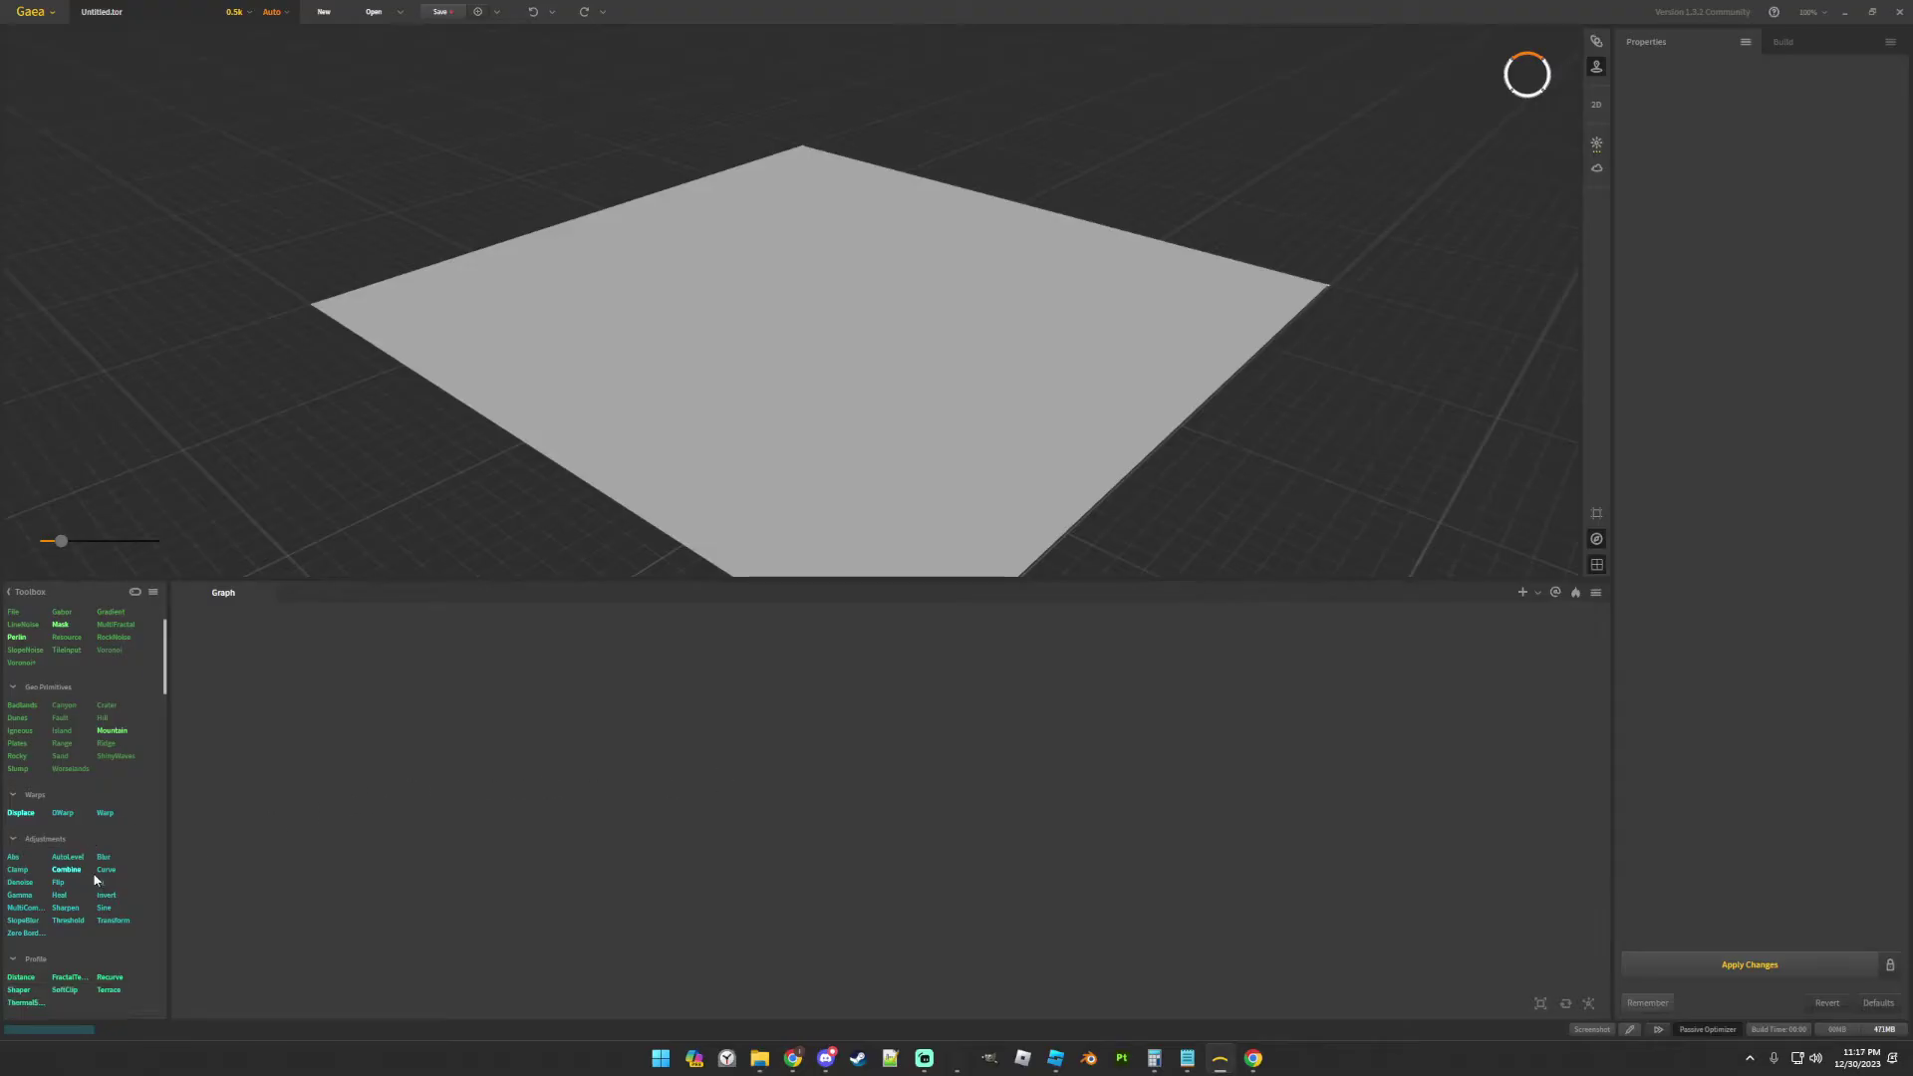
left_click_drag(109, 731, 353, 739)
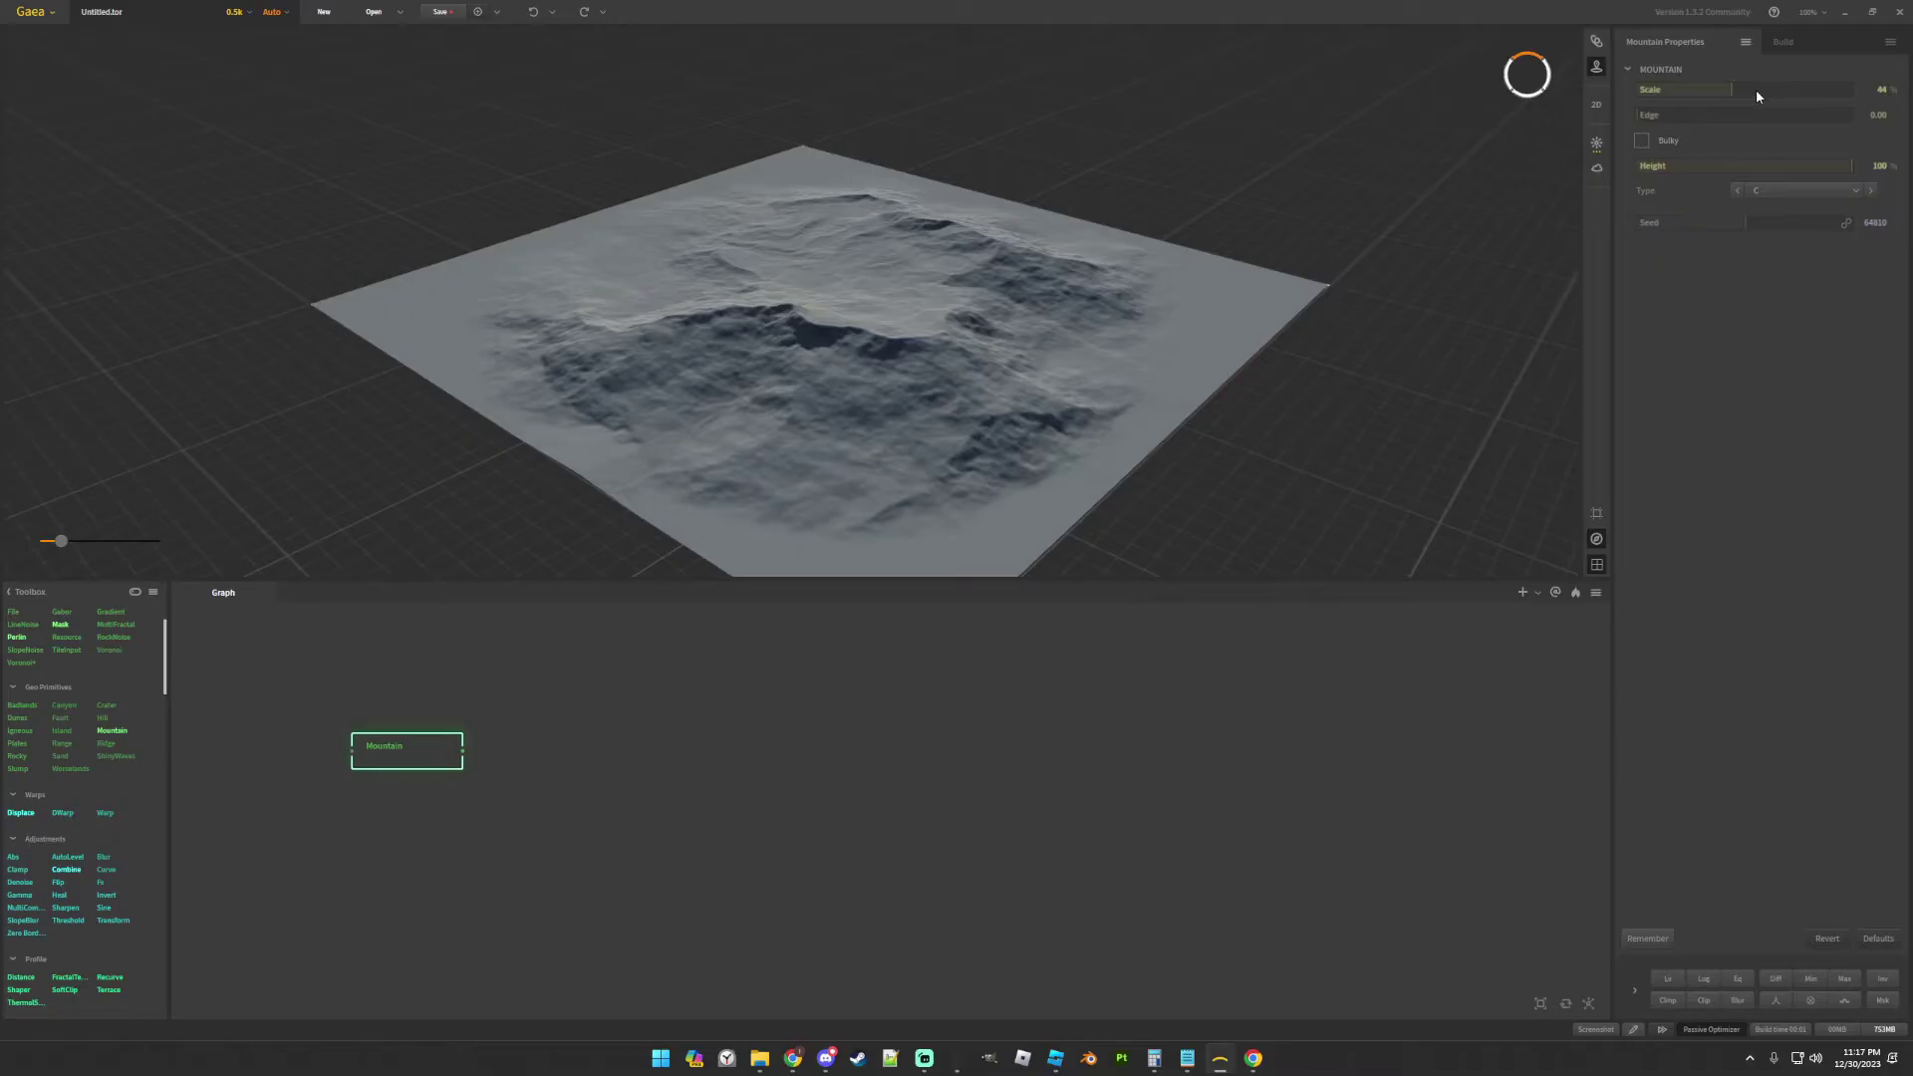
left_click_drag(1757, 91, 1768, 92)
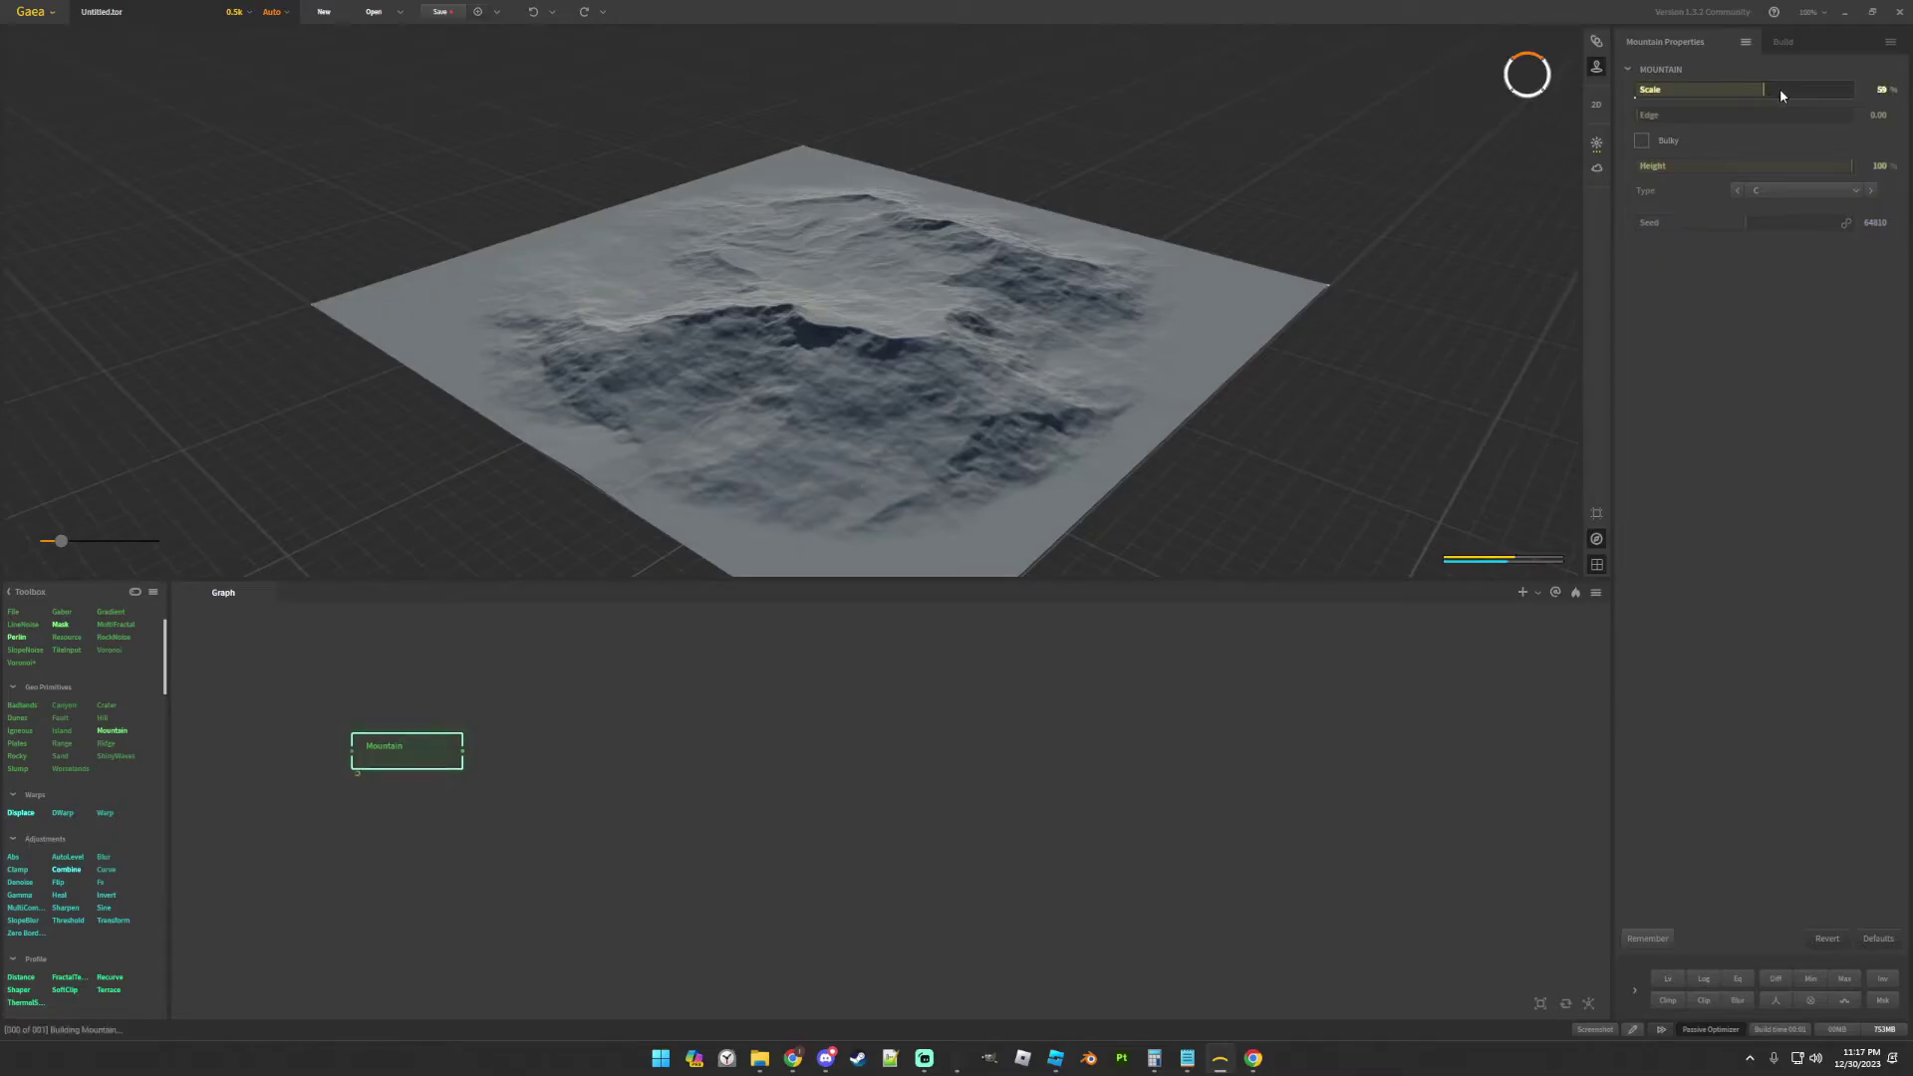
left_click_drag(1790, 90, 1661, 91)
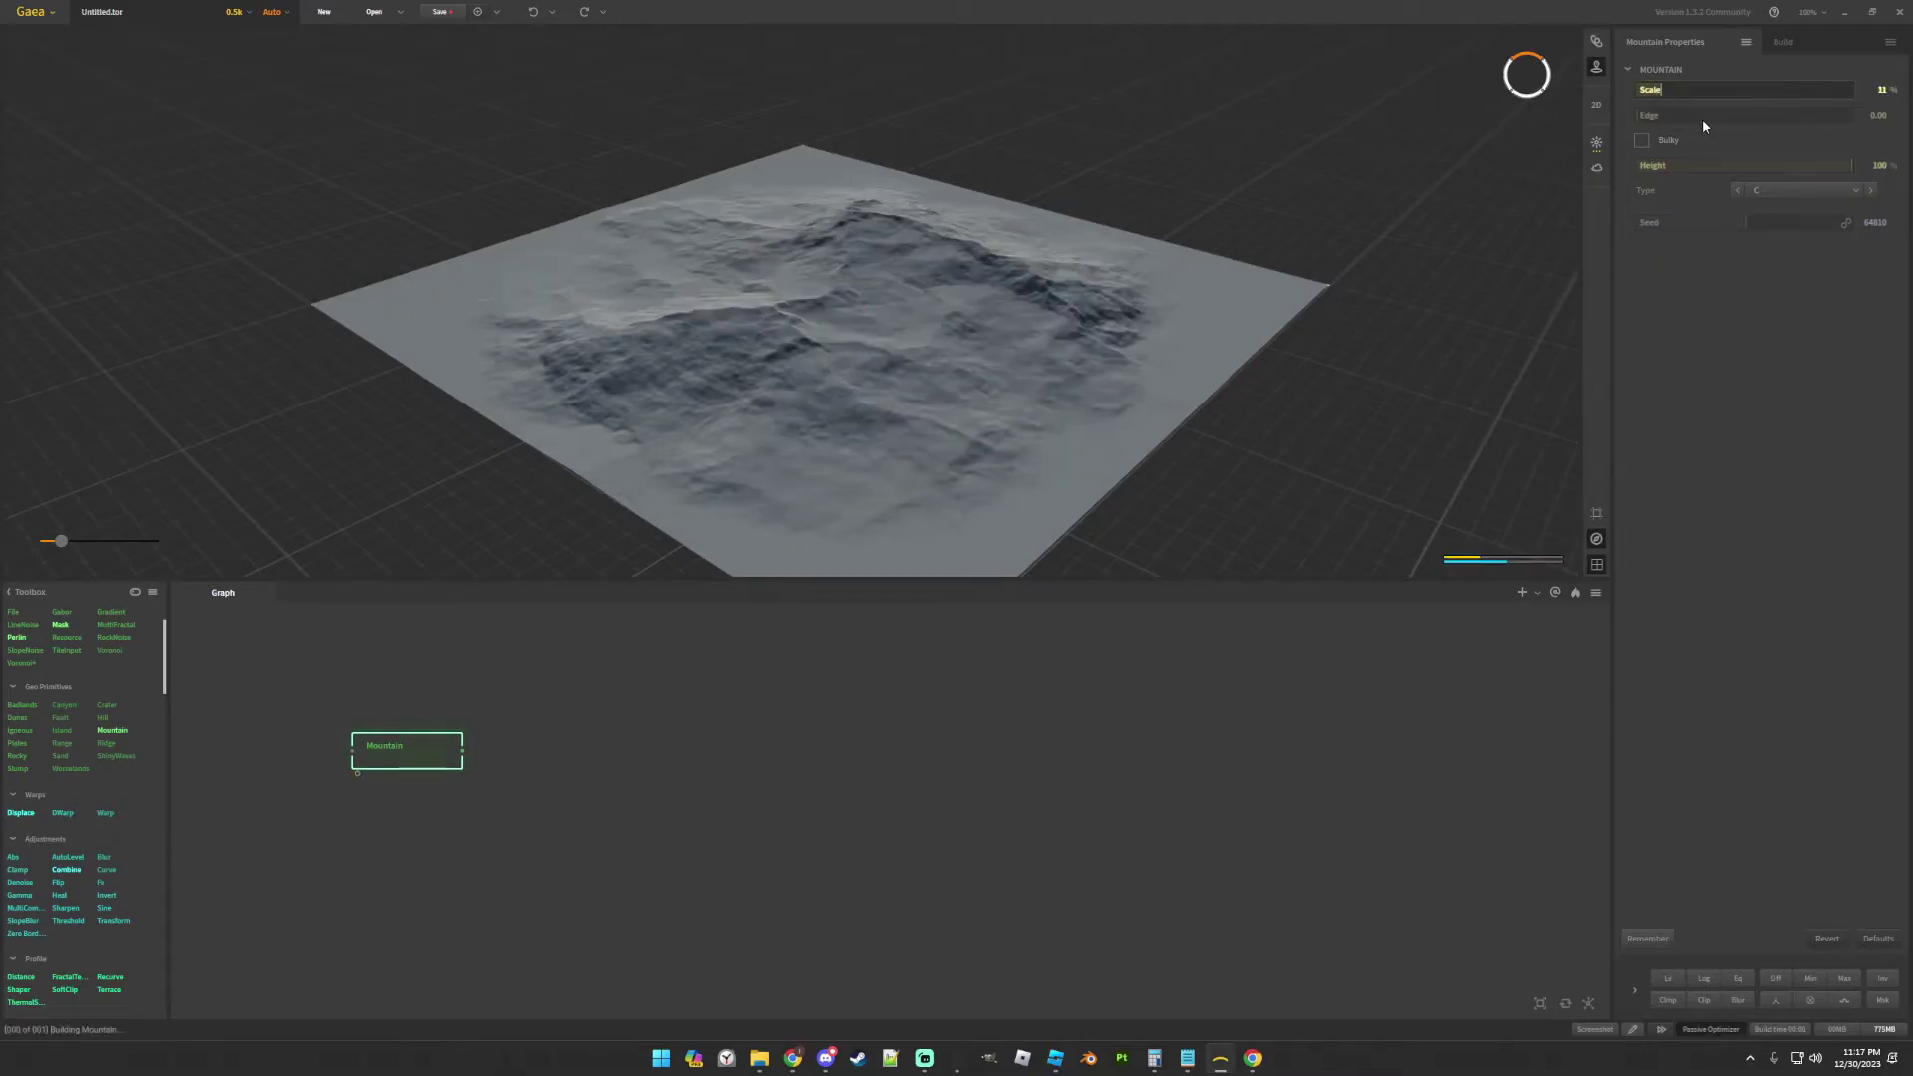
left_click(1731, 118)
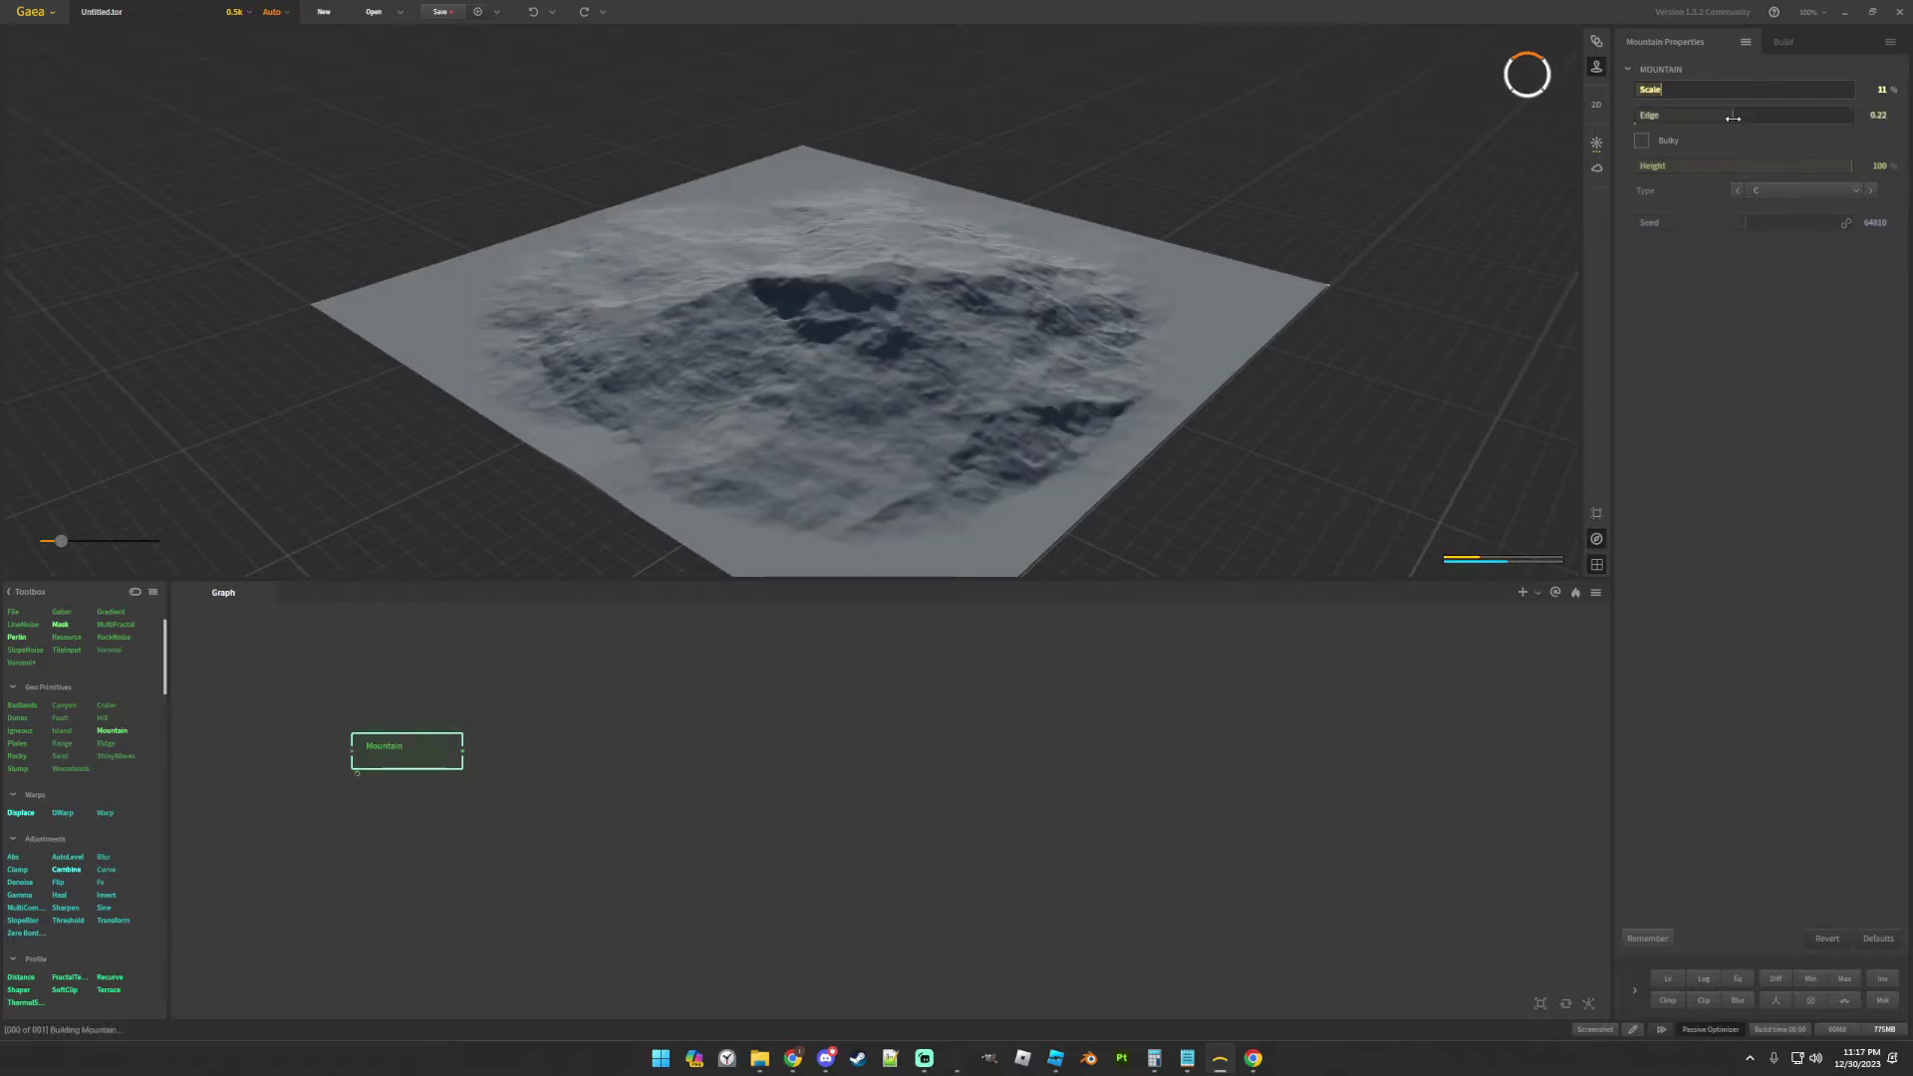
left_click_drag(1758, 103, 1776, 101)
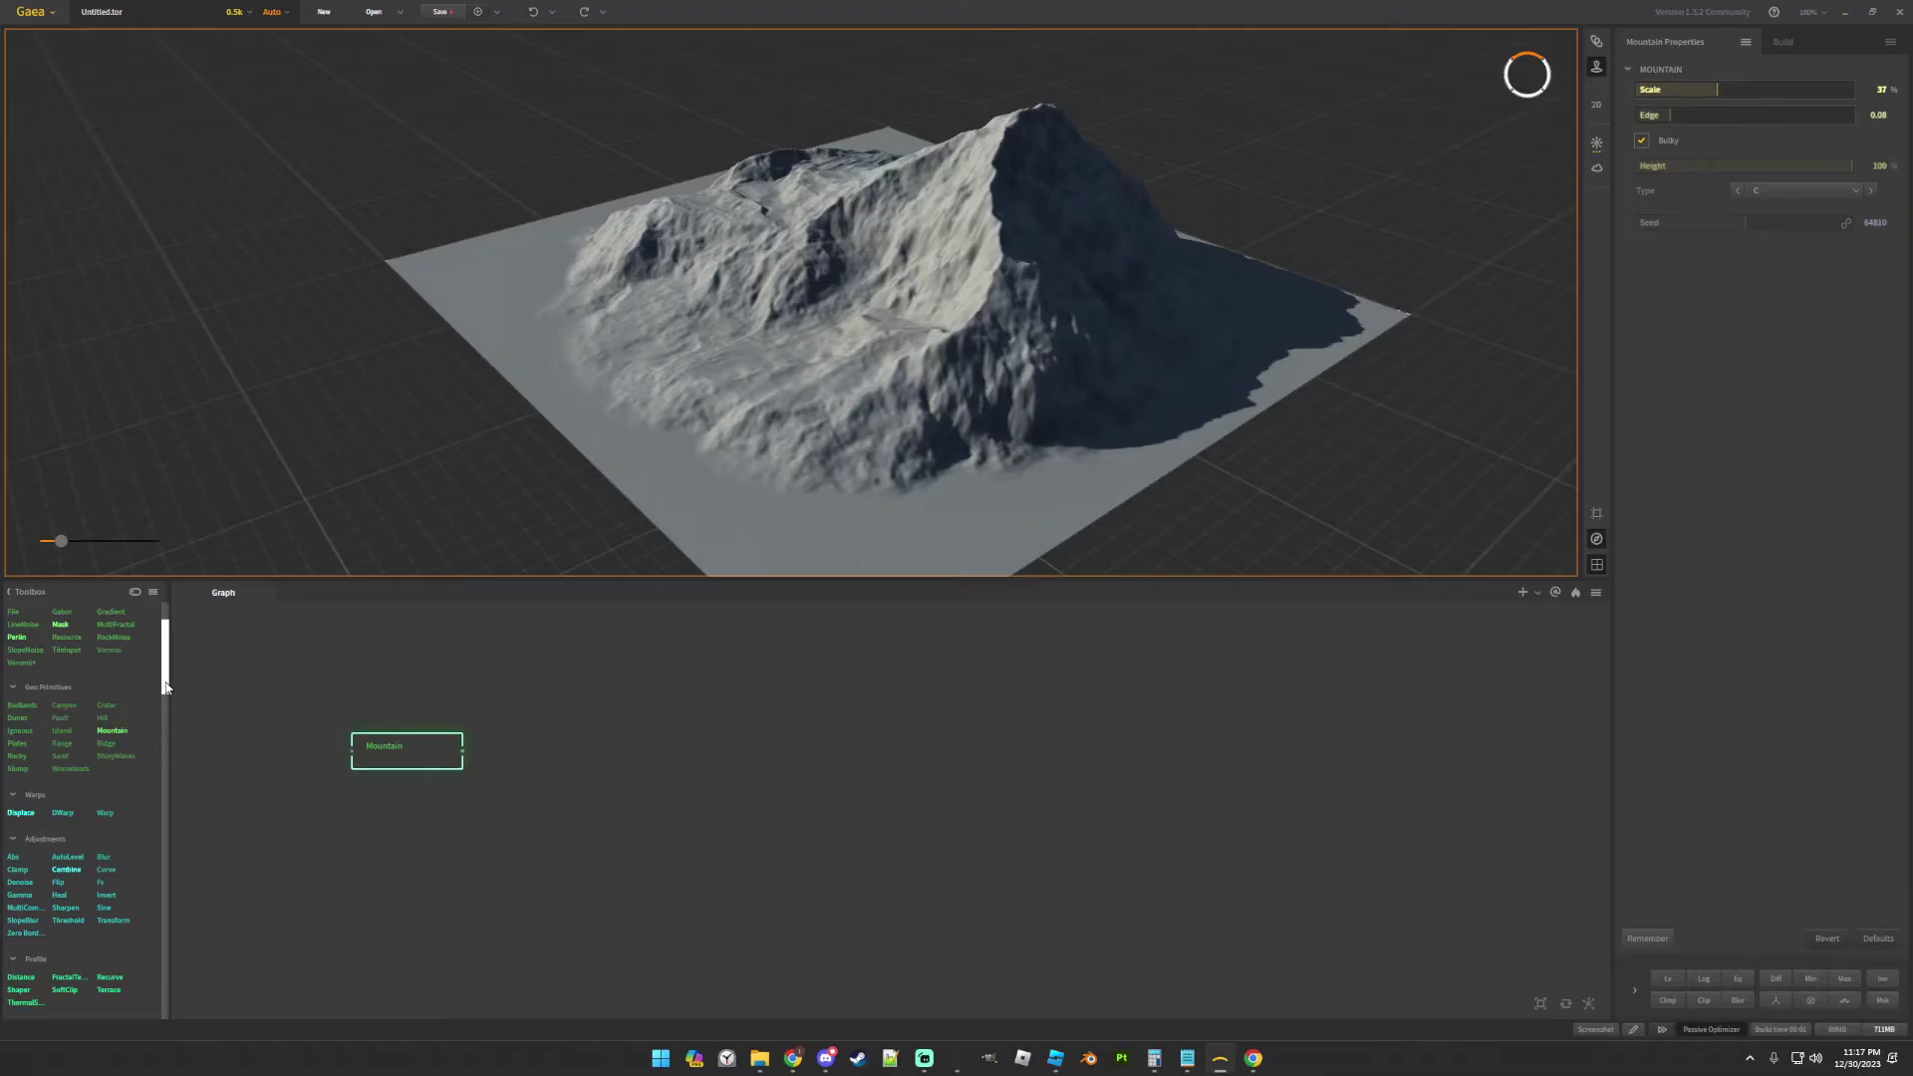
- Add a Canyon node beside the Mountain node and connect the Mountain's output to the Canyon's input
left_click_drag(166, 687, 171, 780)
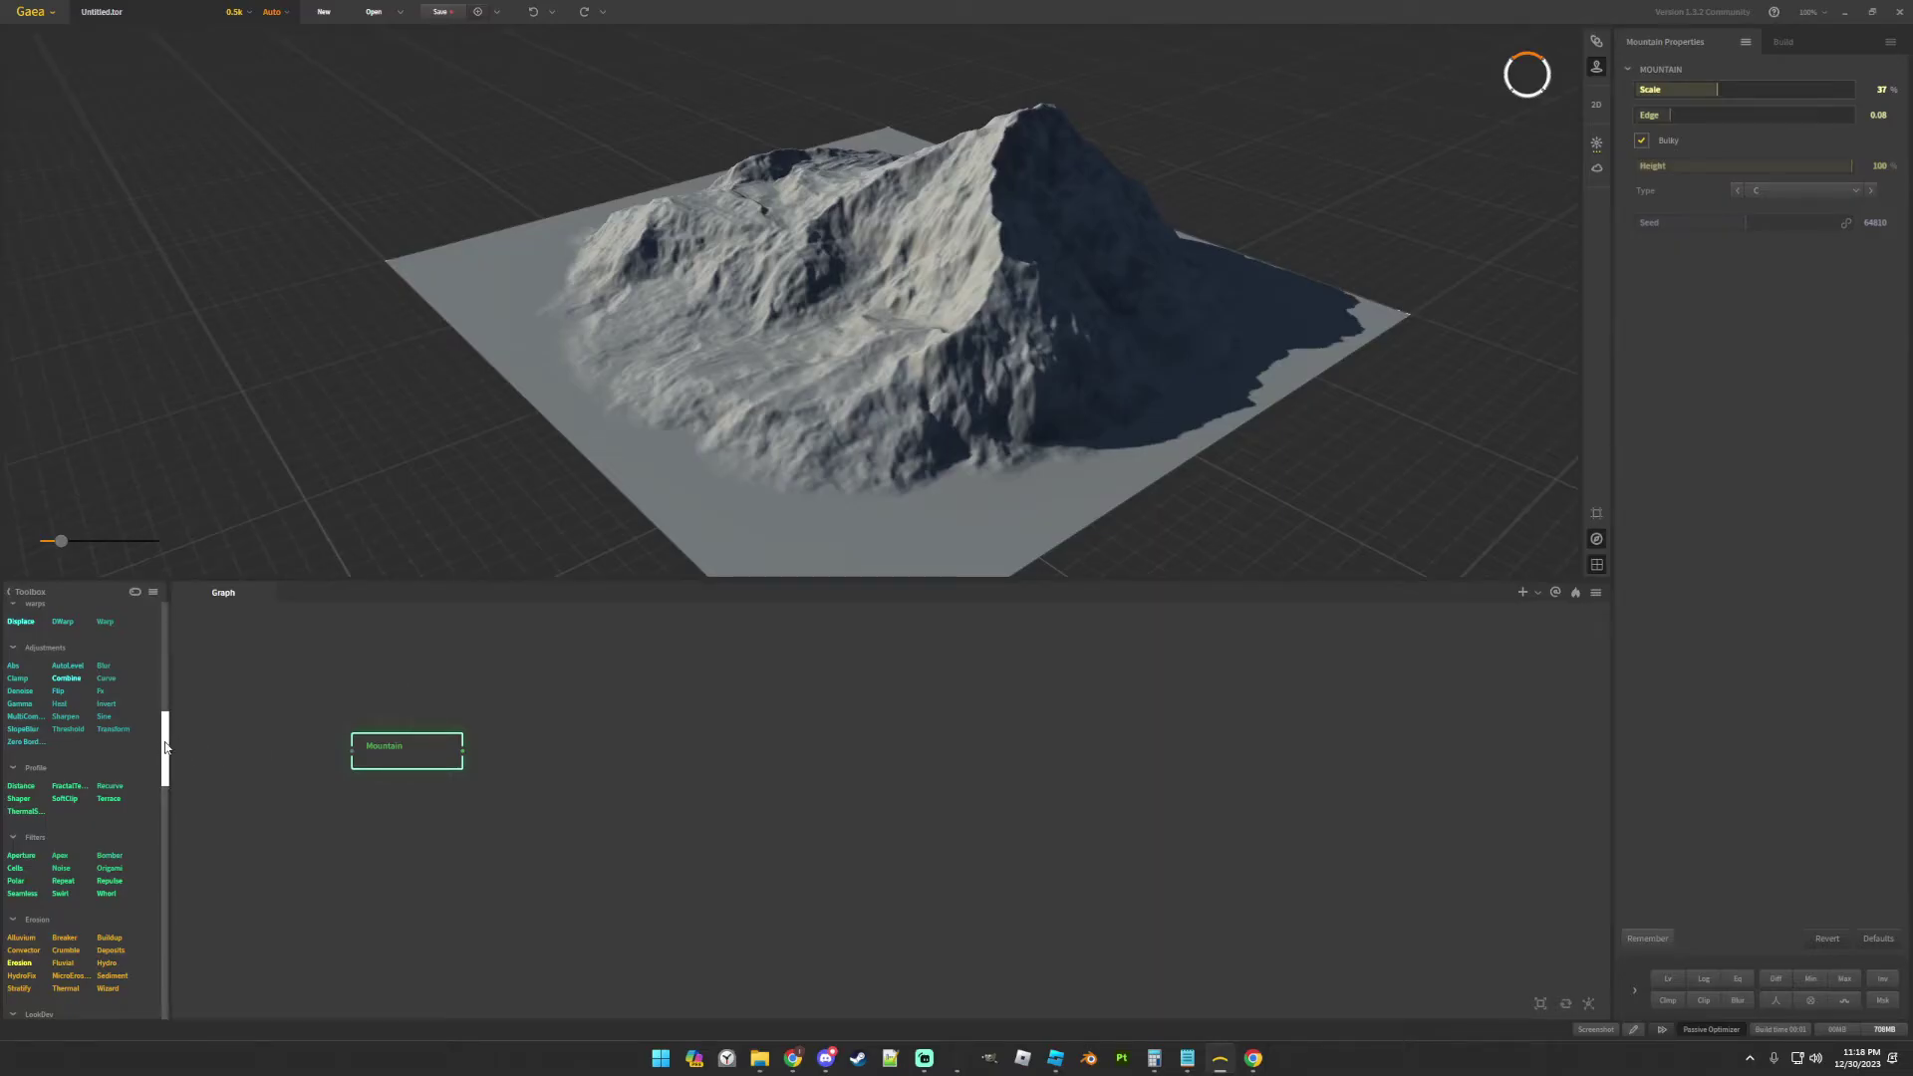
left_click_drag(166, 747, 586, 747)
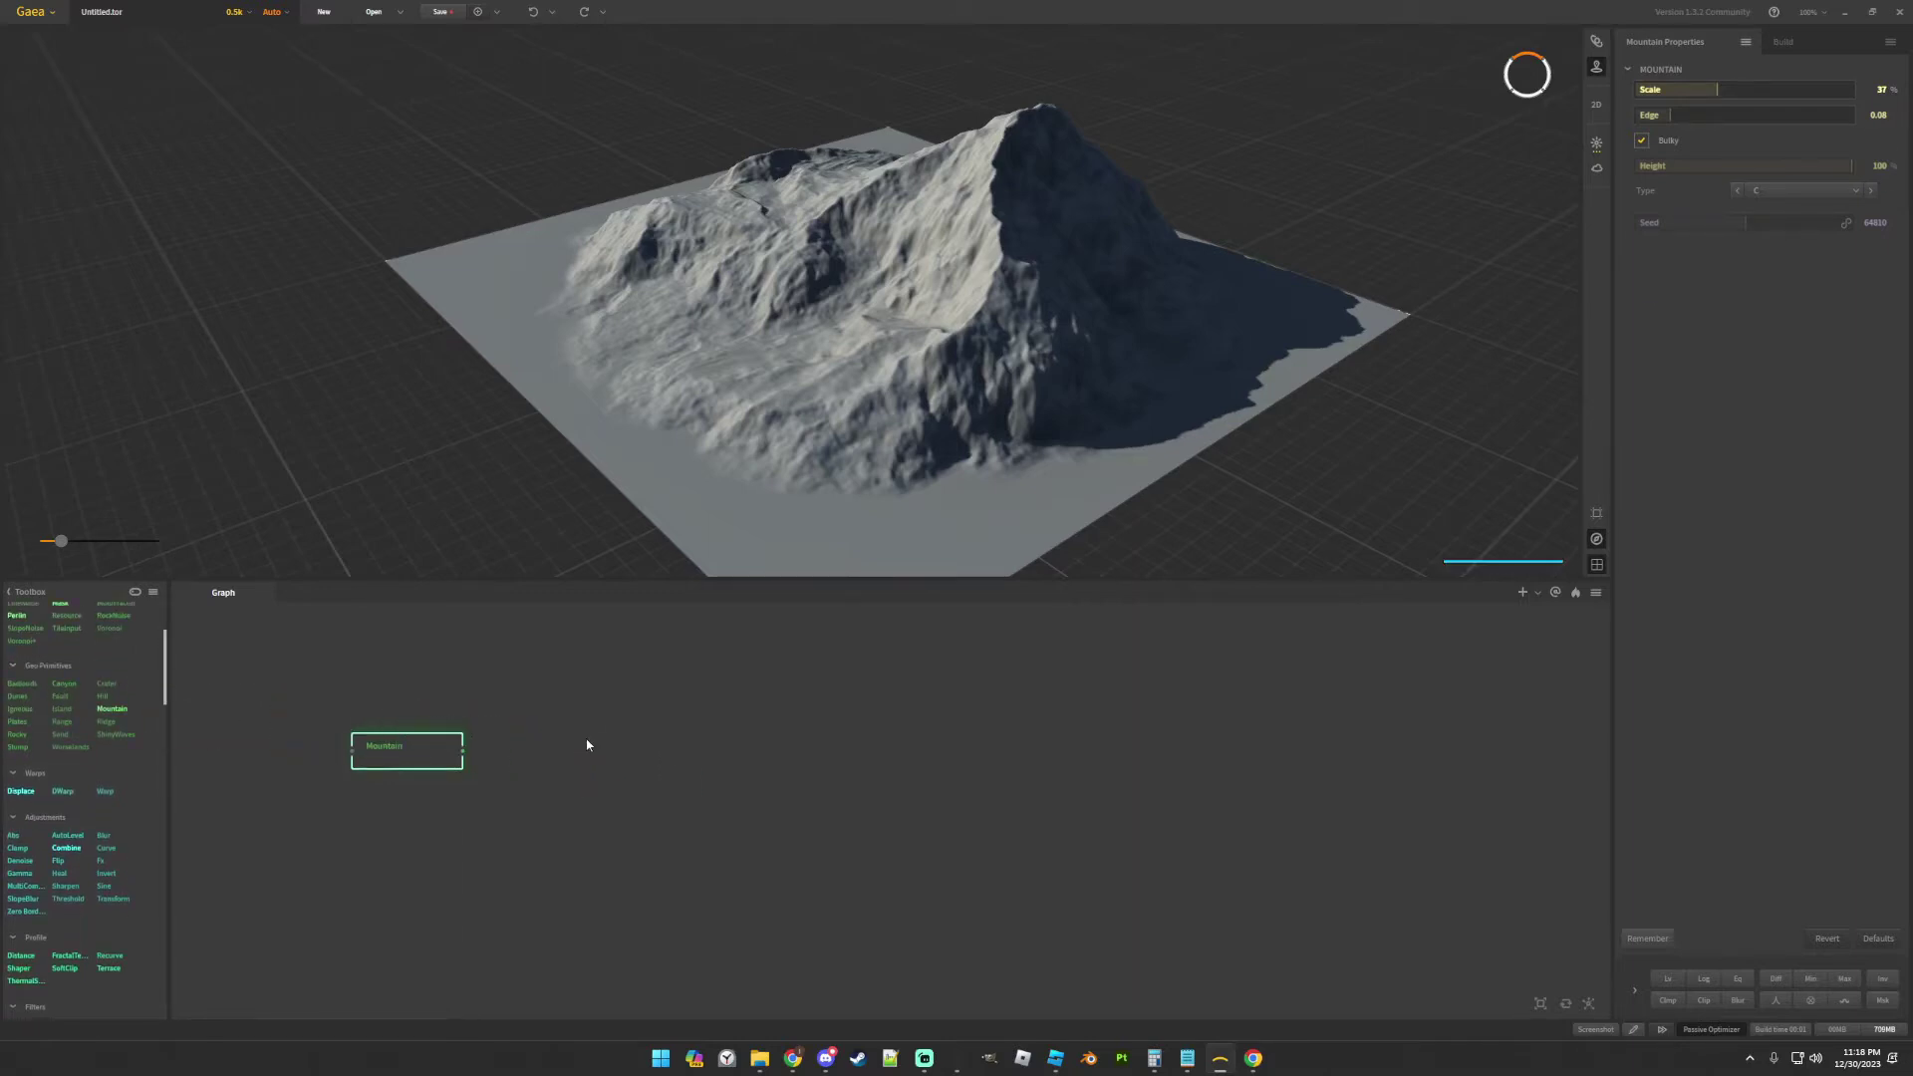
left_click_drag(1295, 438, 1395, 528)
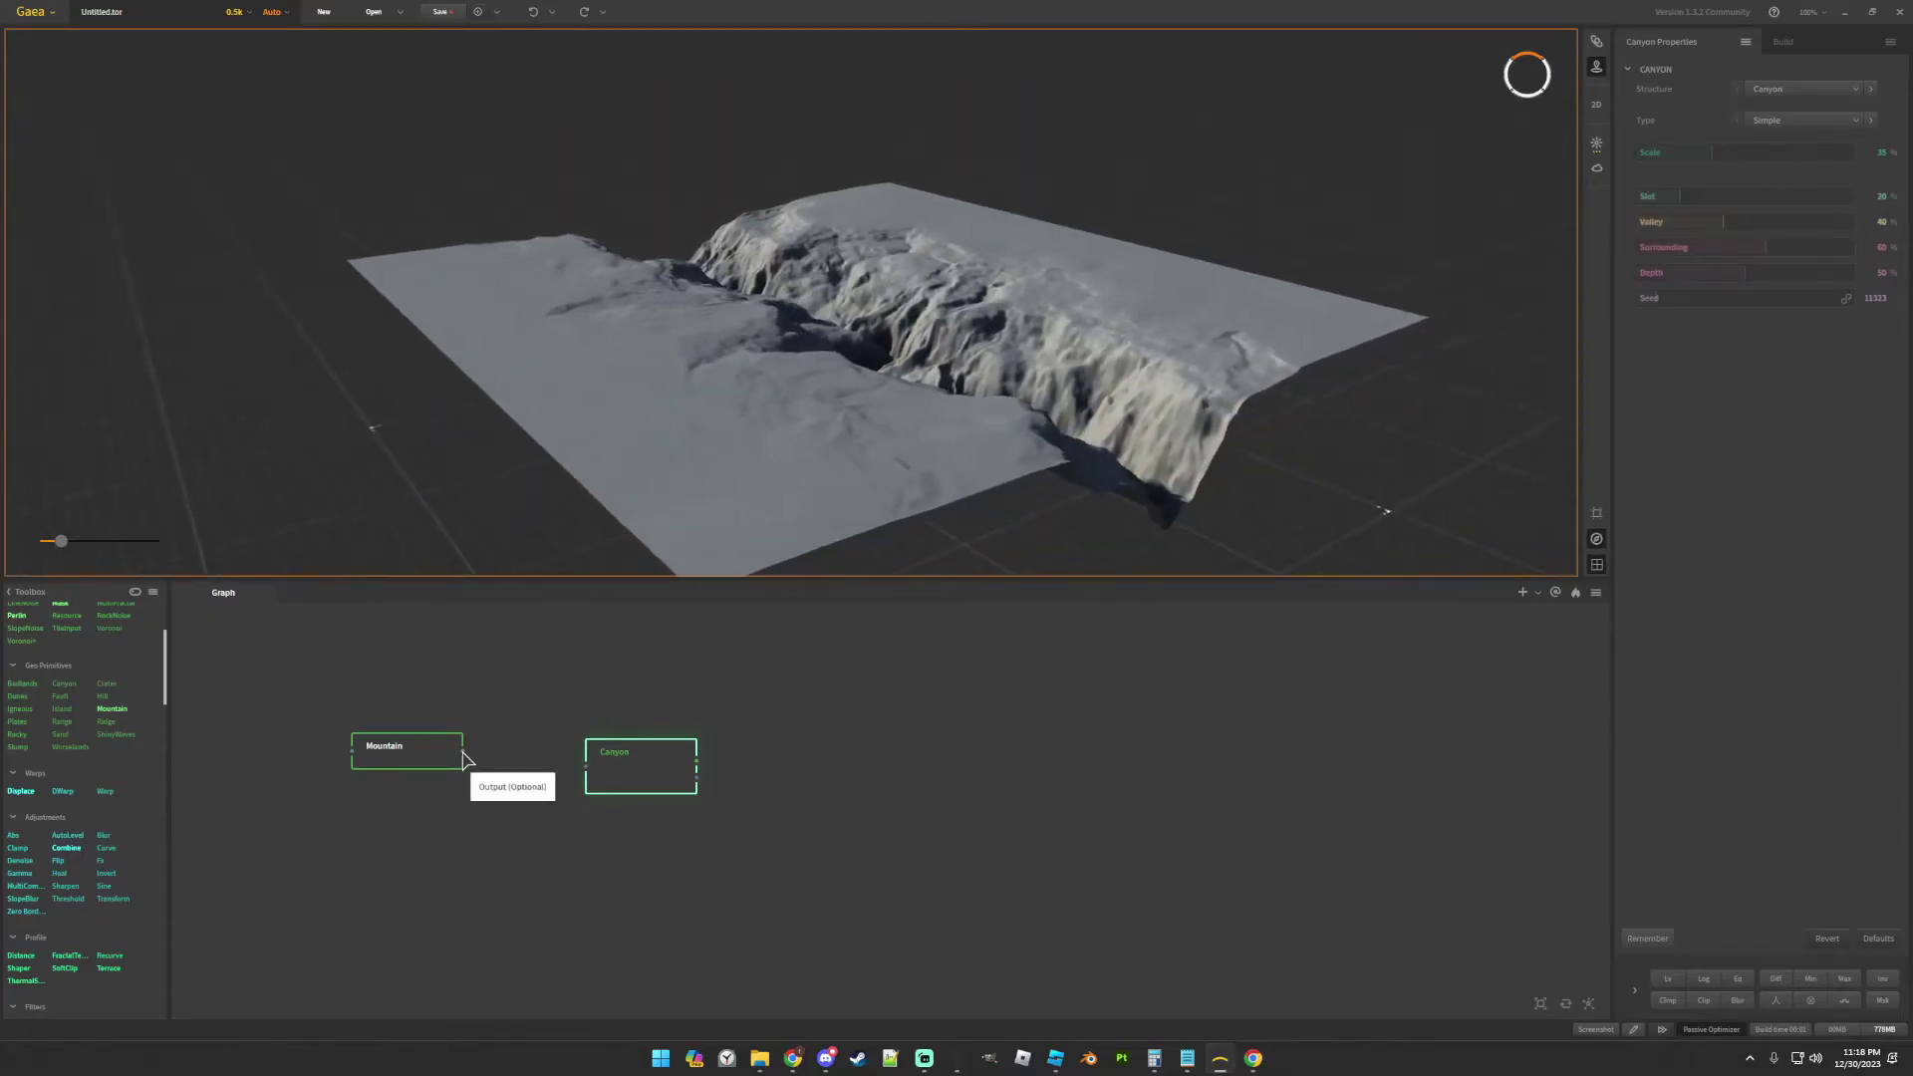
left_click_drag(464, 760, 589, 777)
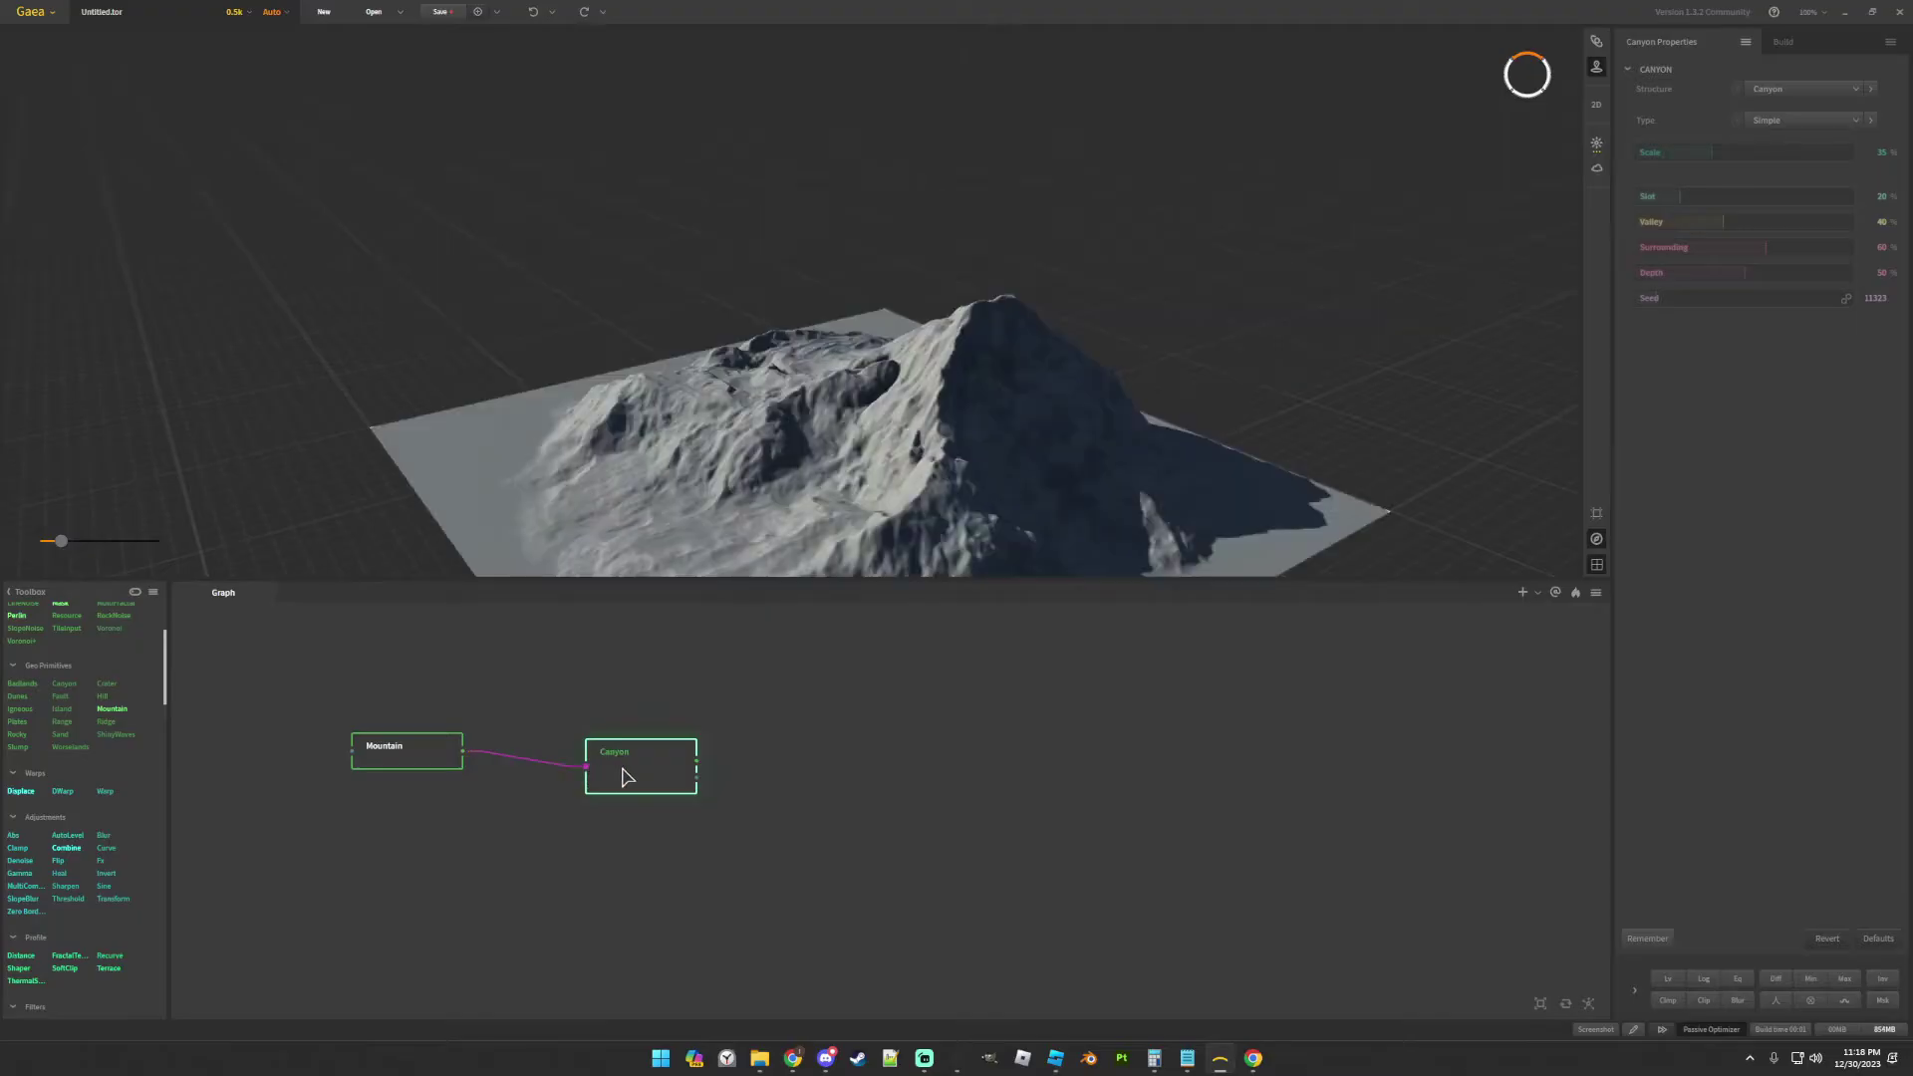
- Set the Canyon node's scale to about 62%, slot 60%, valley 10%, surrounding 11% and depth 82%
middle_click_drag(1246, 429, 1440, 245)
left_click_drag(1440, 249, 1565, 267)
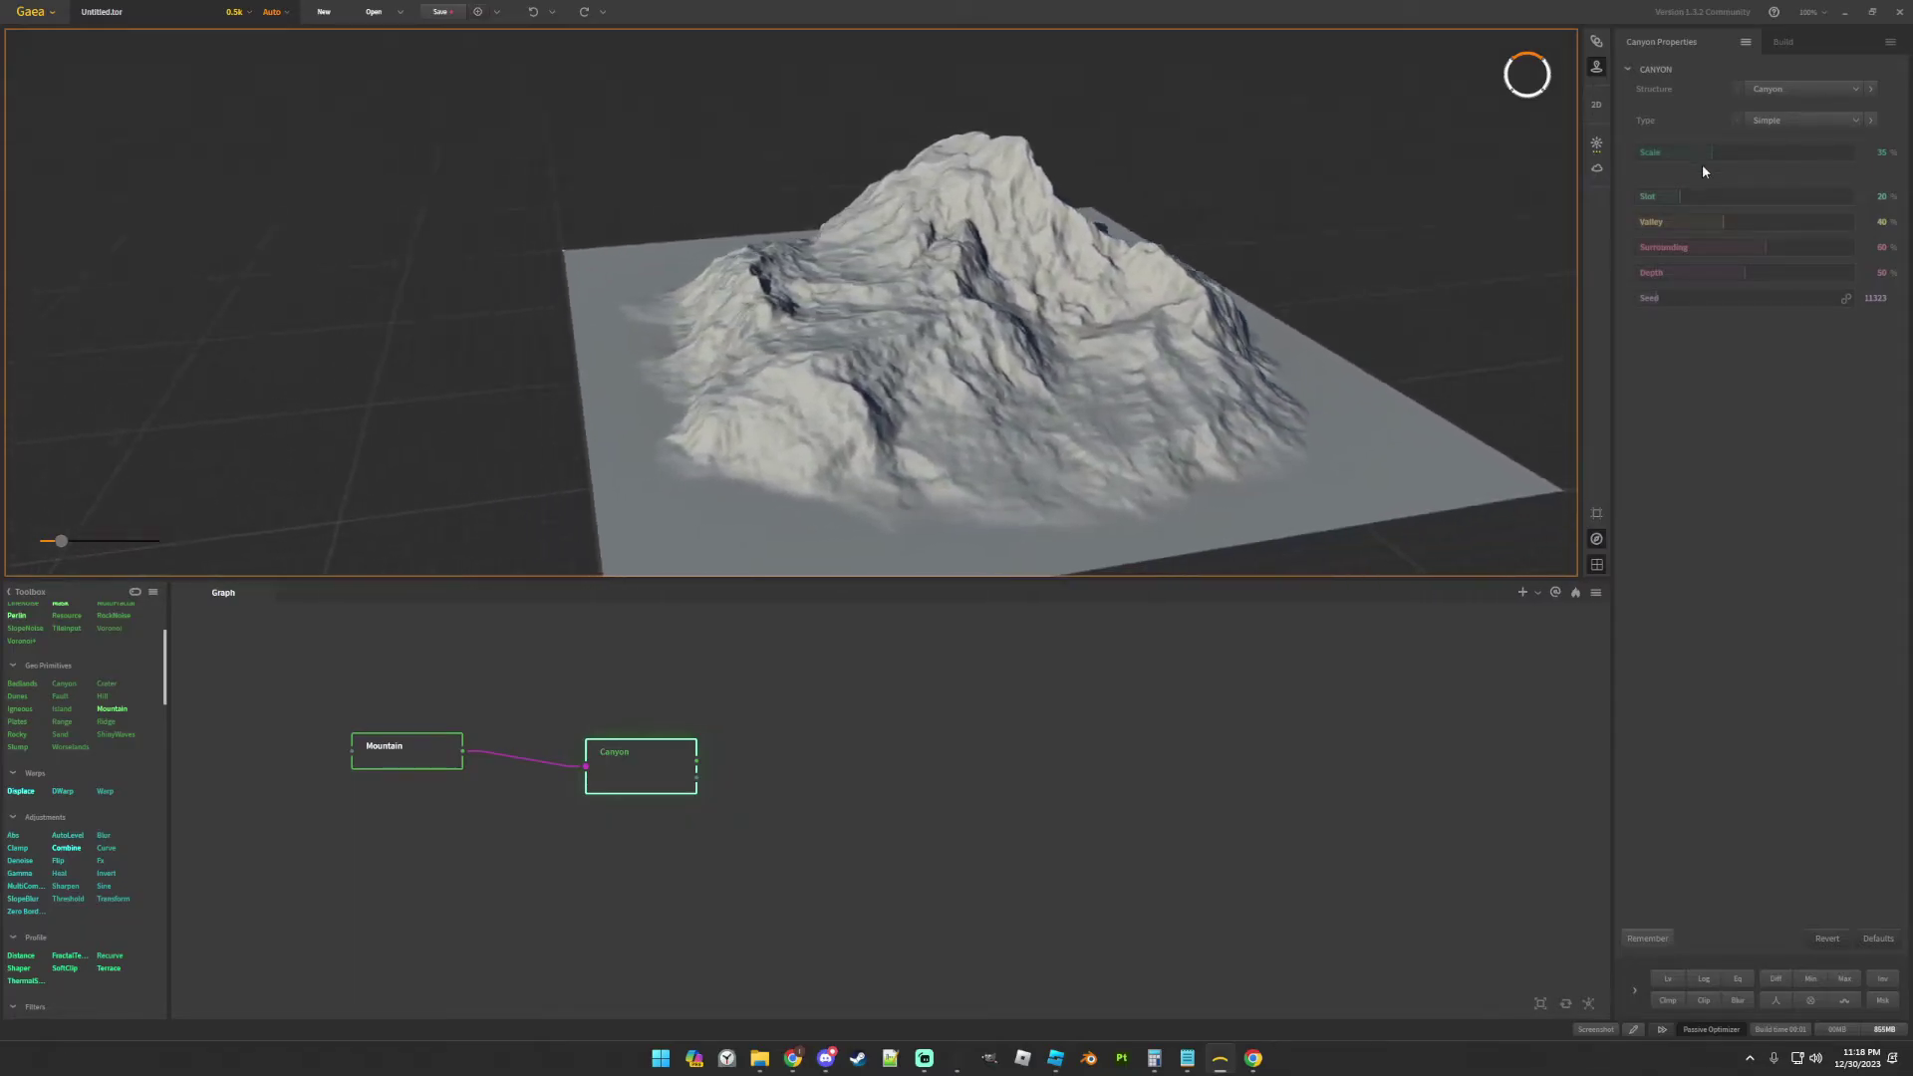
left_click(1732, 152)
left_click(1724, 196)
left_click(1744, 222)
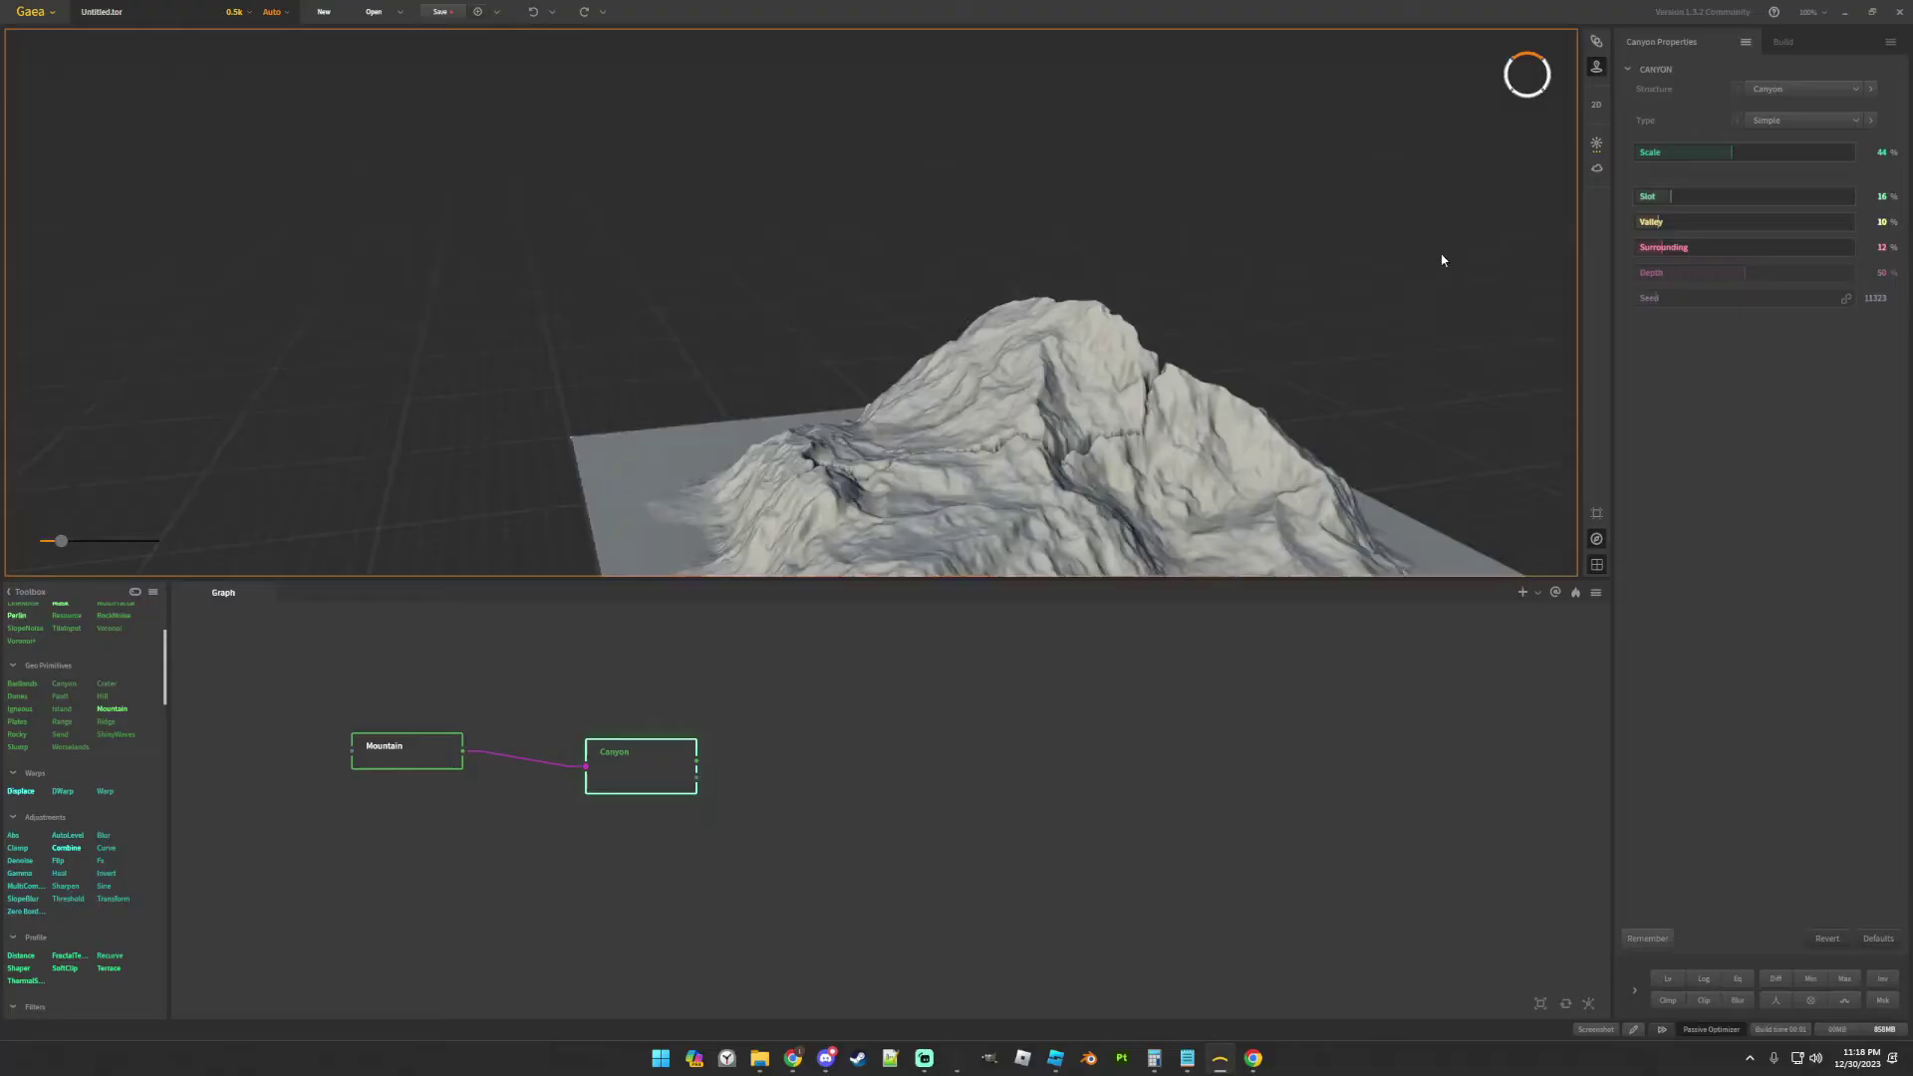
left_click_drag(1439, 256, 1385, 296)
scroll(1384, 296, "down", 4)
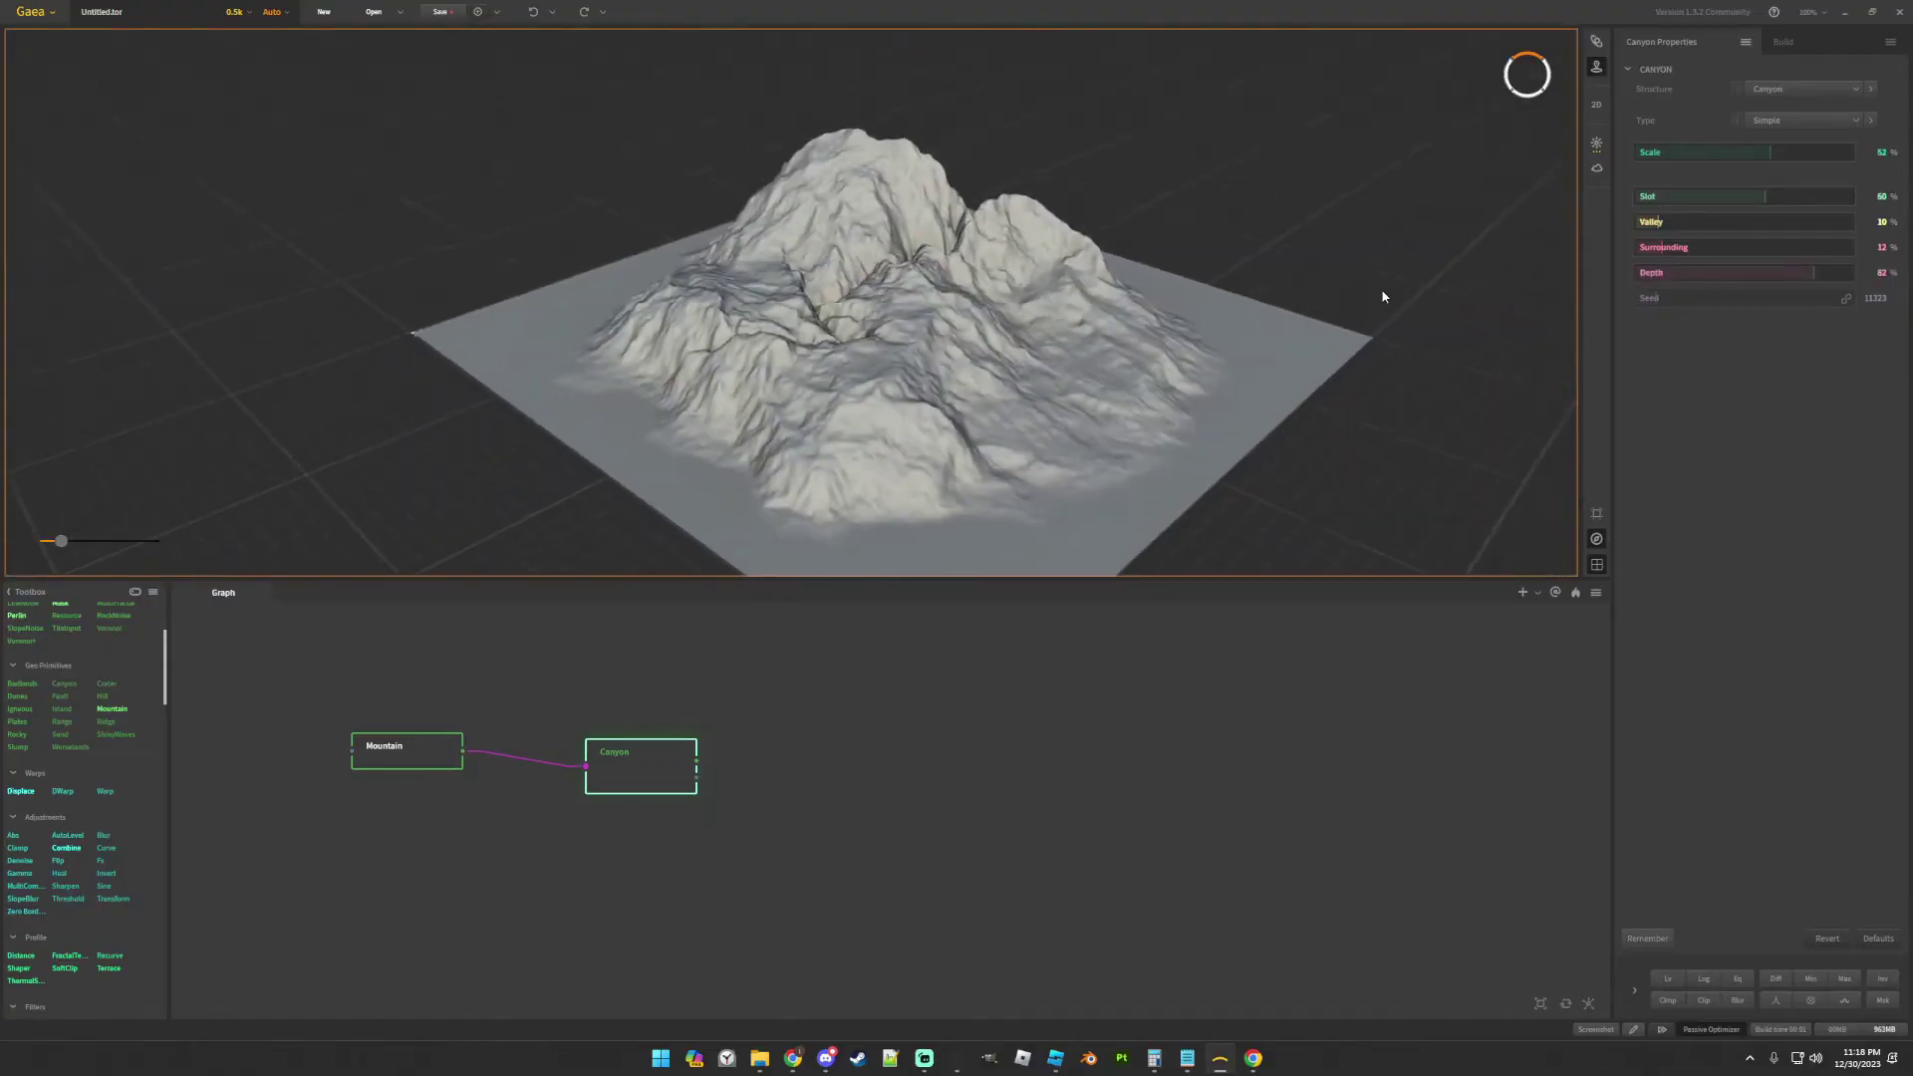
scroll(1383, 297, "up", 2)
scroll(1383, 297, "up", 1)
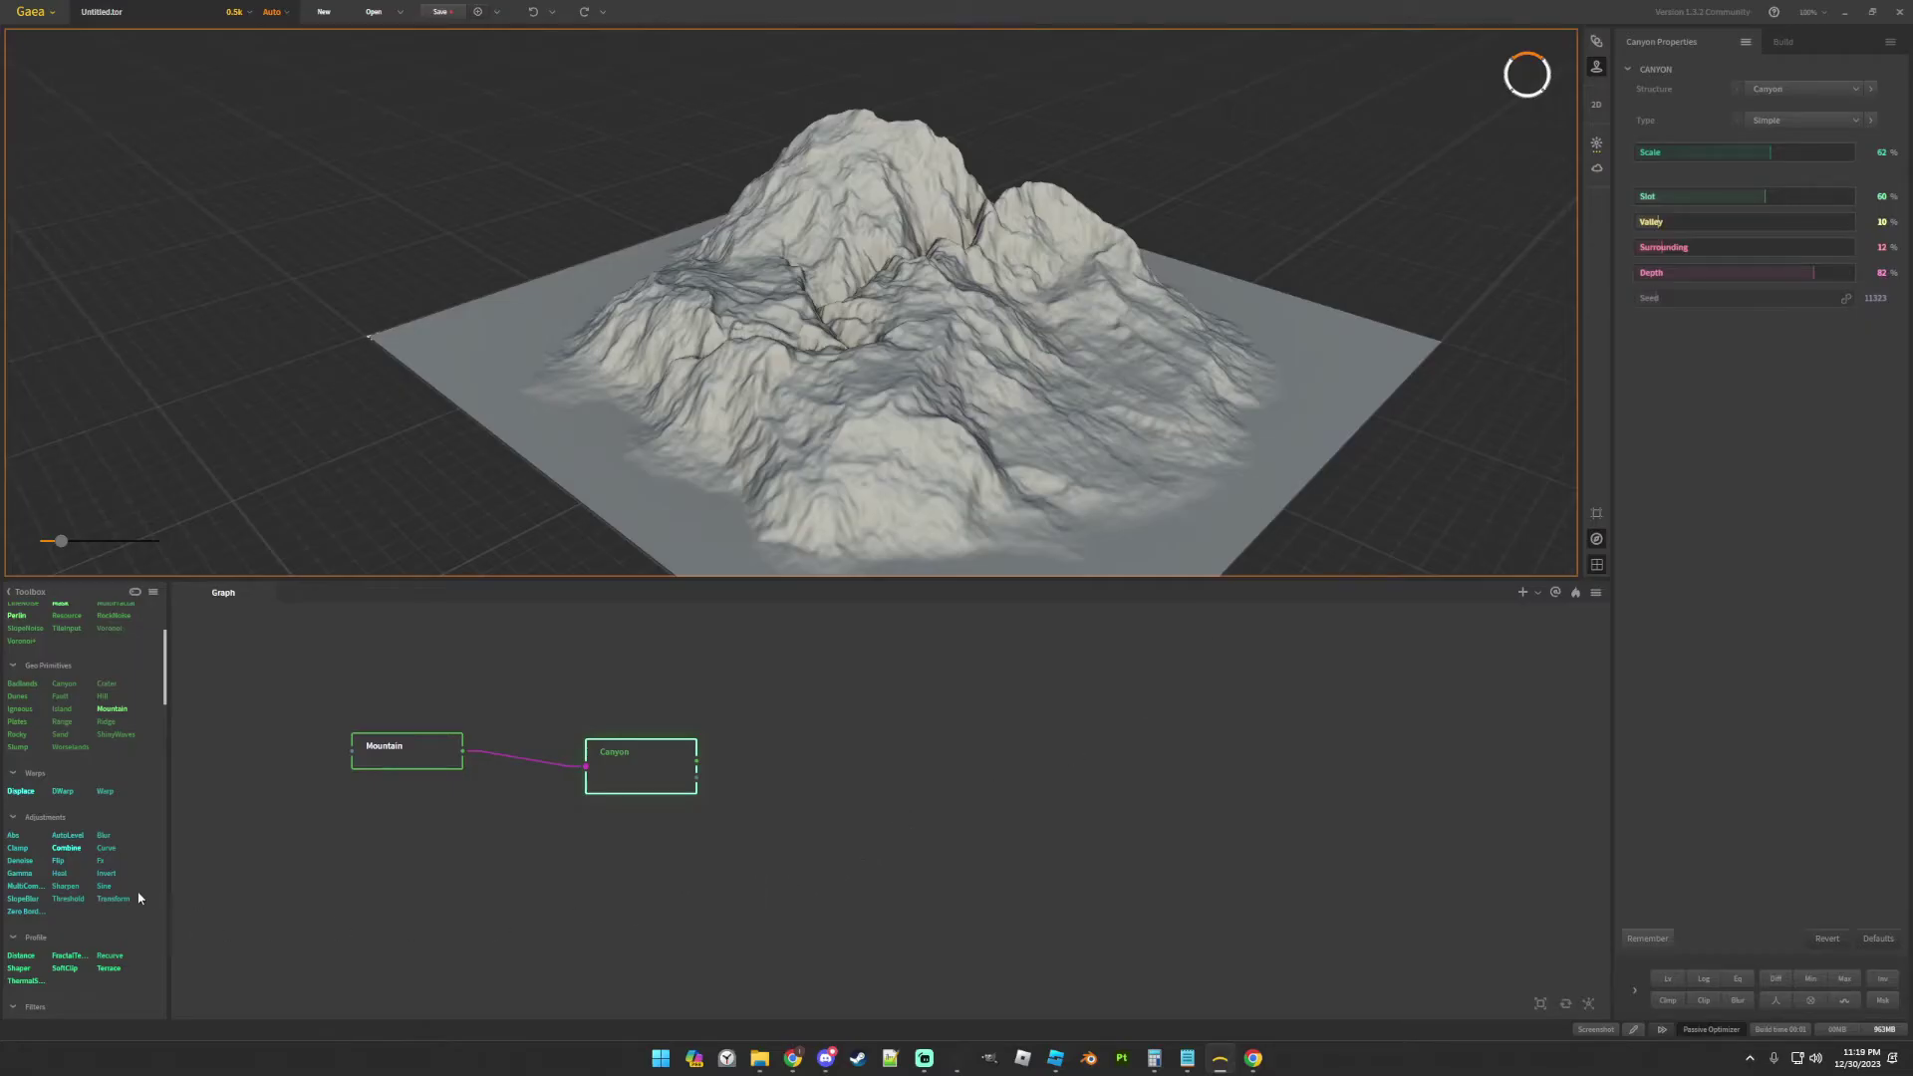
- Add a Mesher output node to the graph, connected after the Canyon node
scroll(136, 899, "down", 2)
left_click_drag(167, 719, 156, 1016)
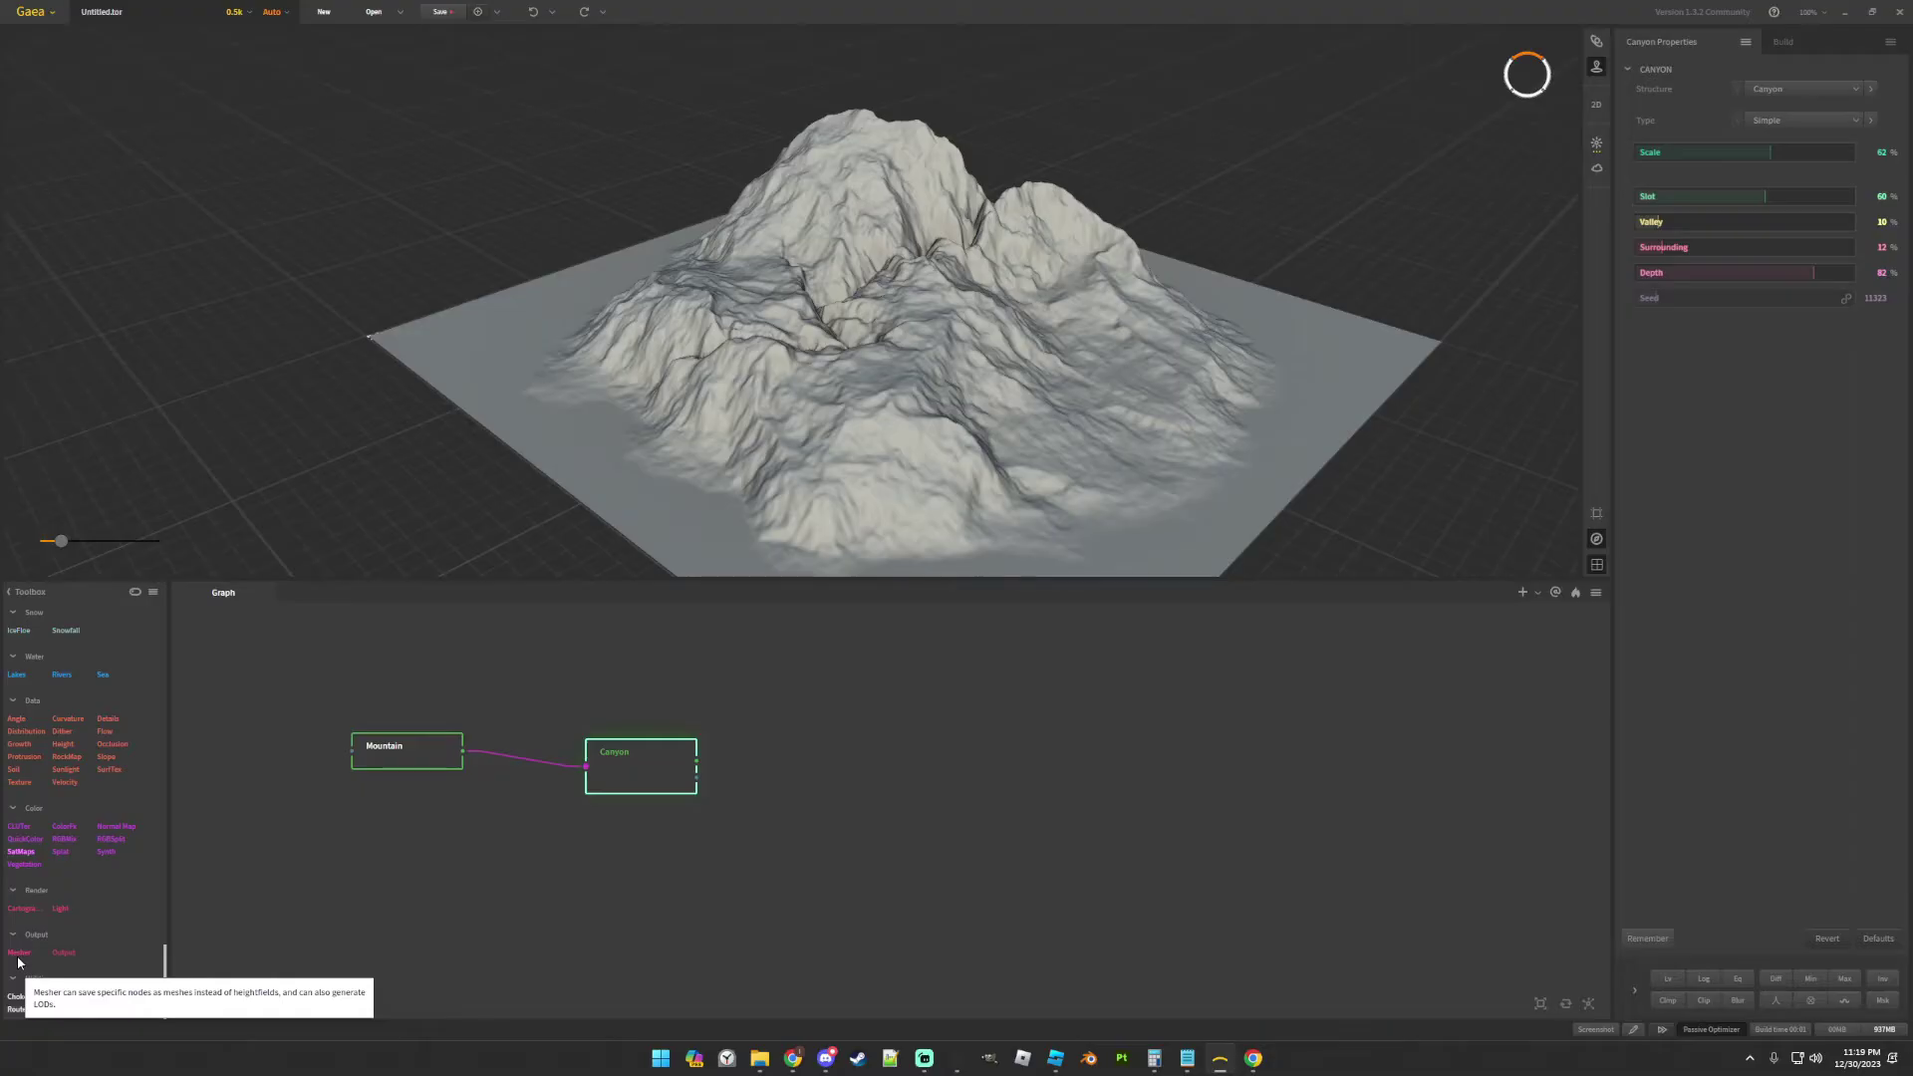
left_click_drag(18, 959, 787, 784)
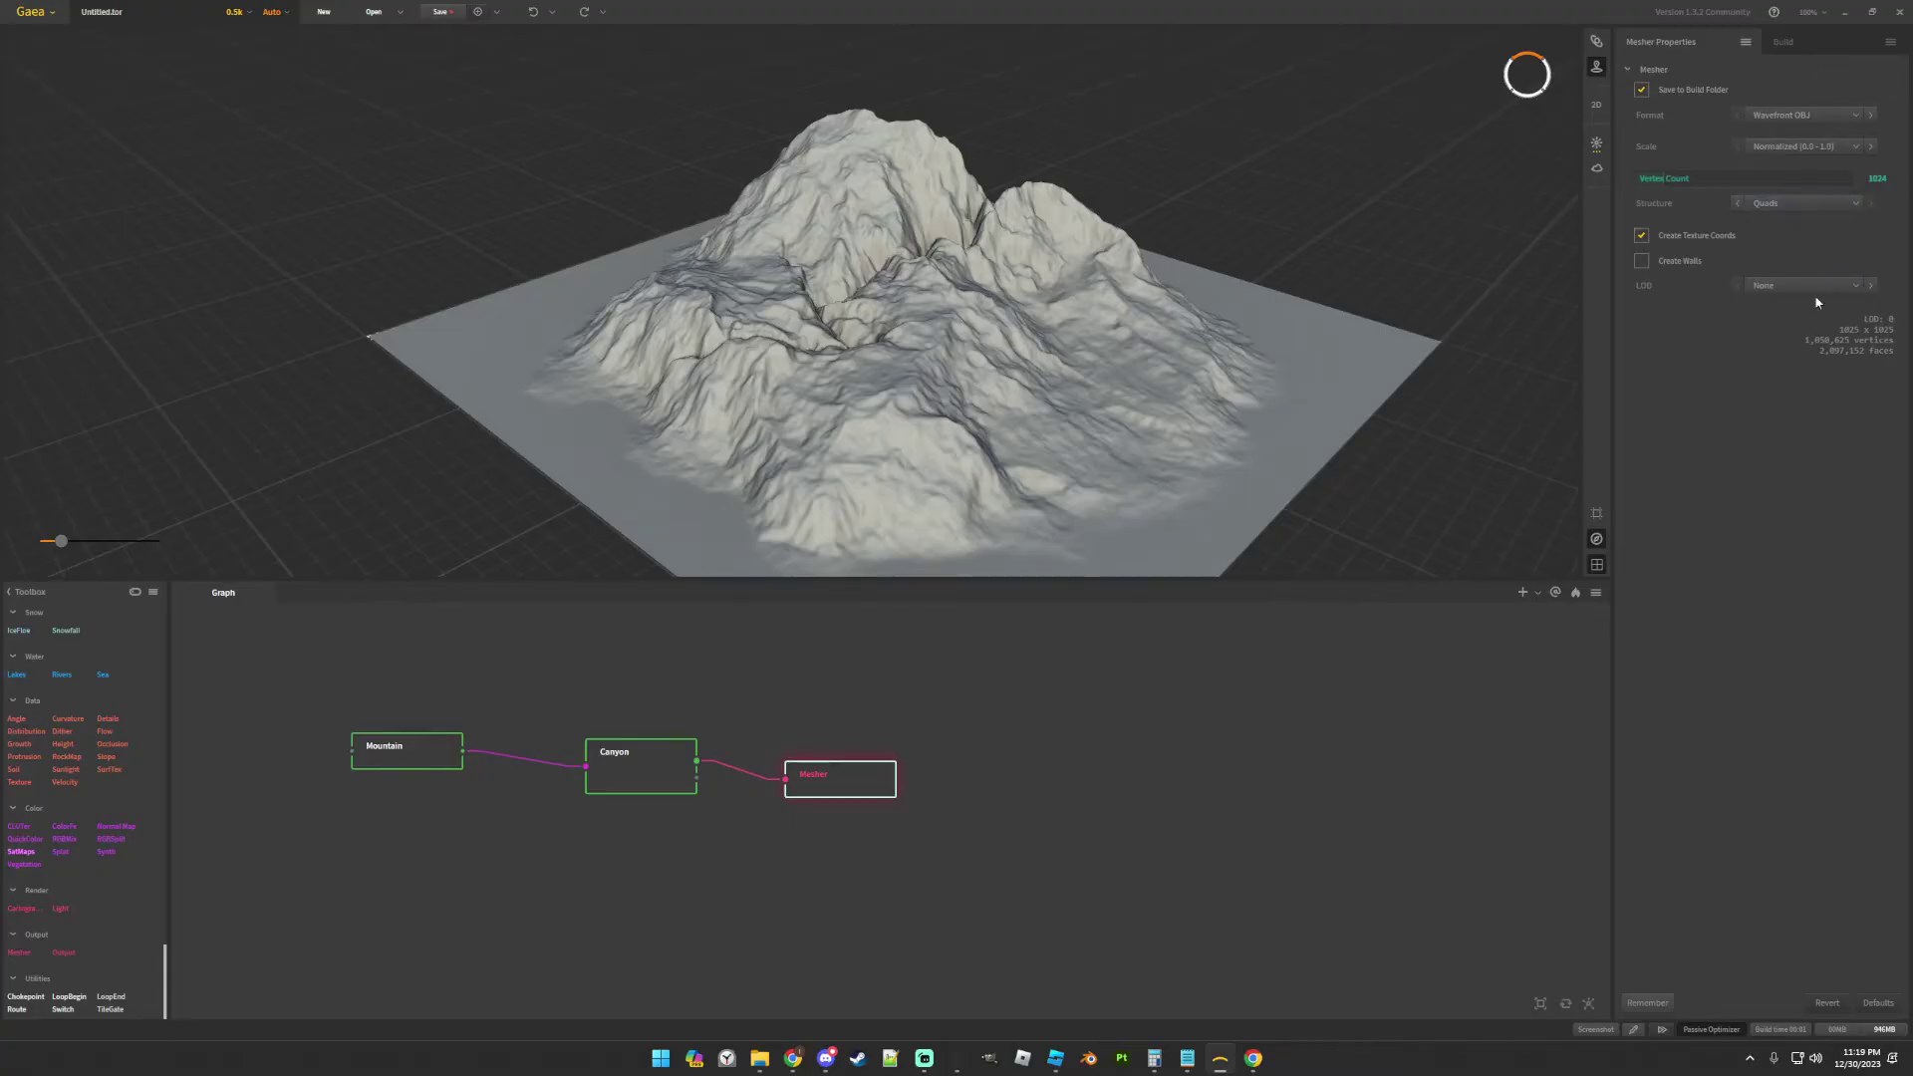
- Configure the Mesher for Wavefront OBJ format, a scale of 1 Unit = 1 Meter and a Quads structure
left_click(1832, 116)
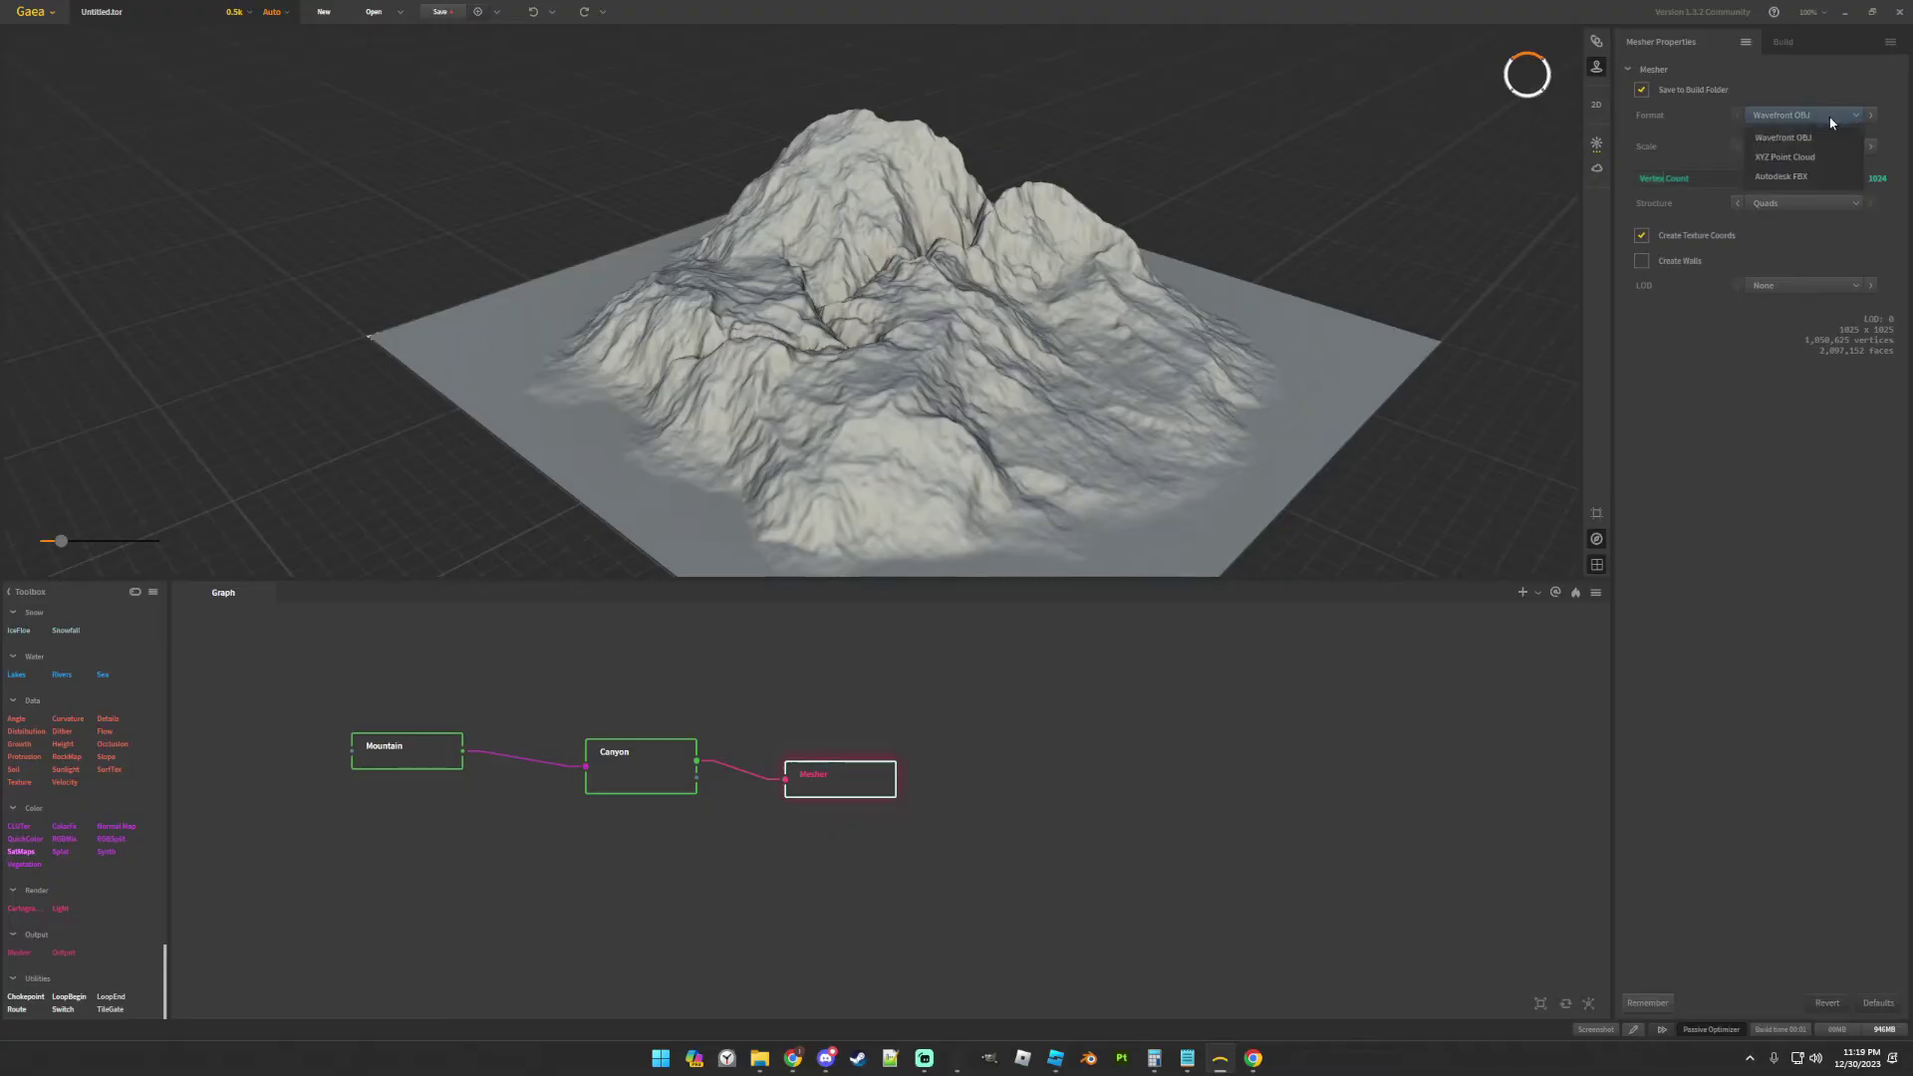
left_click(1832, 118)
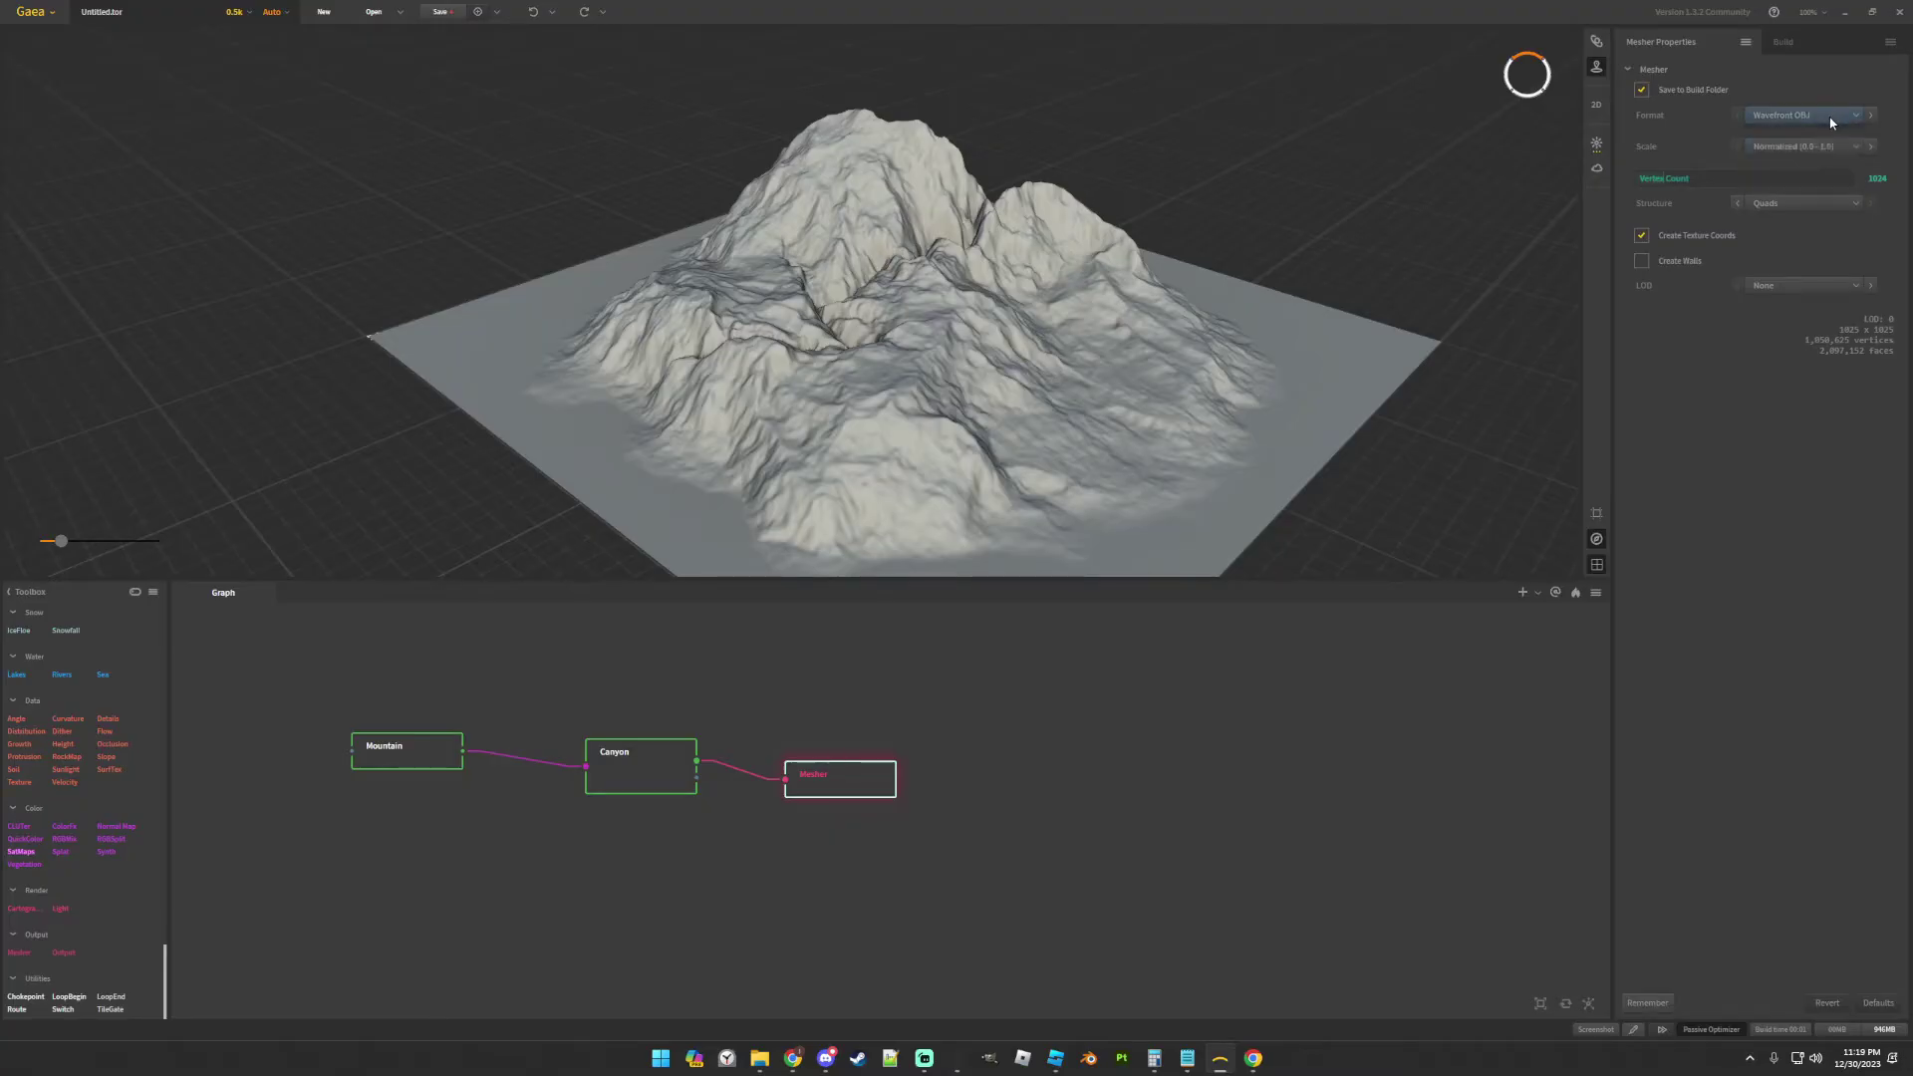
left_click(1832, 148)
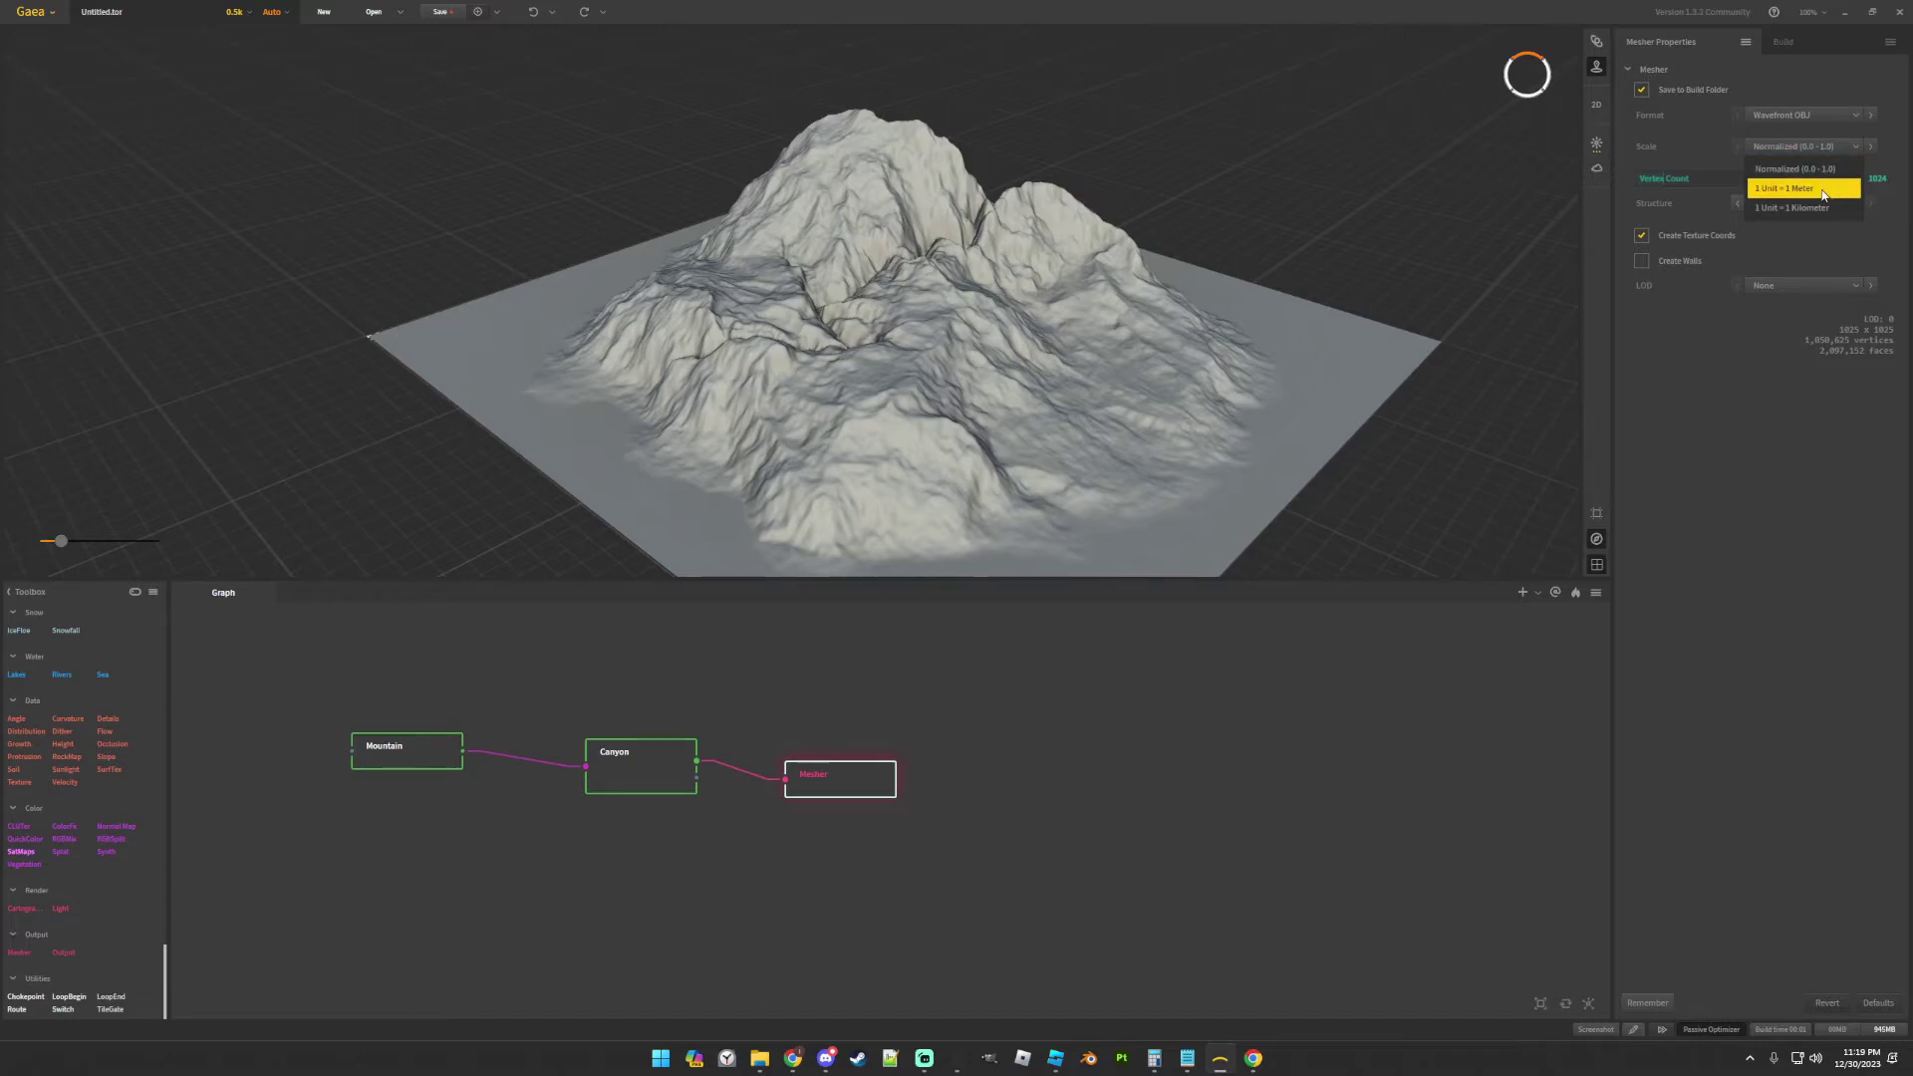
left_click(1825, 189)
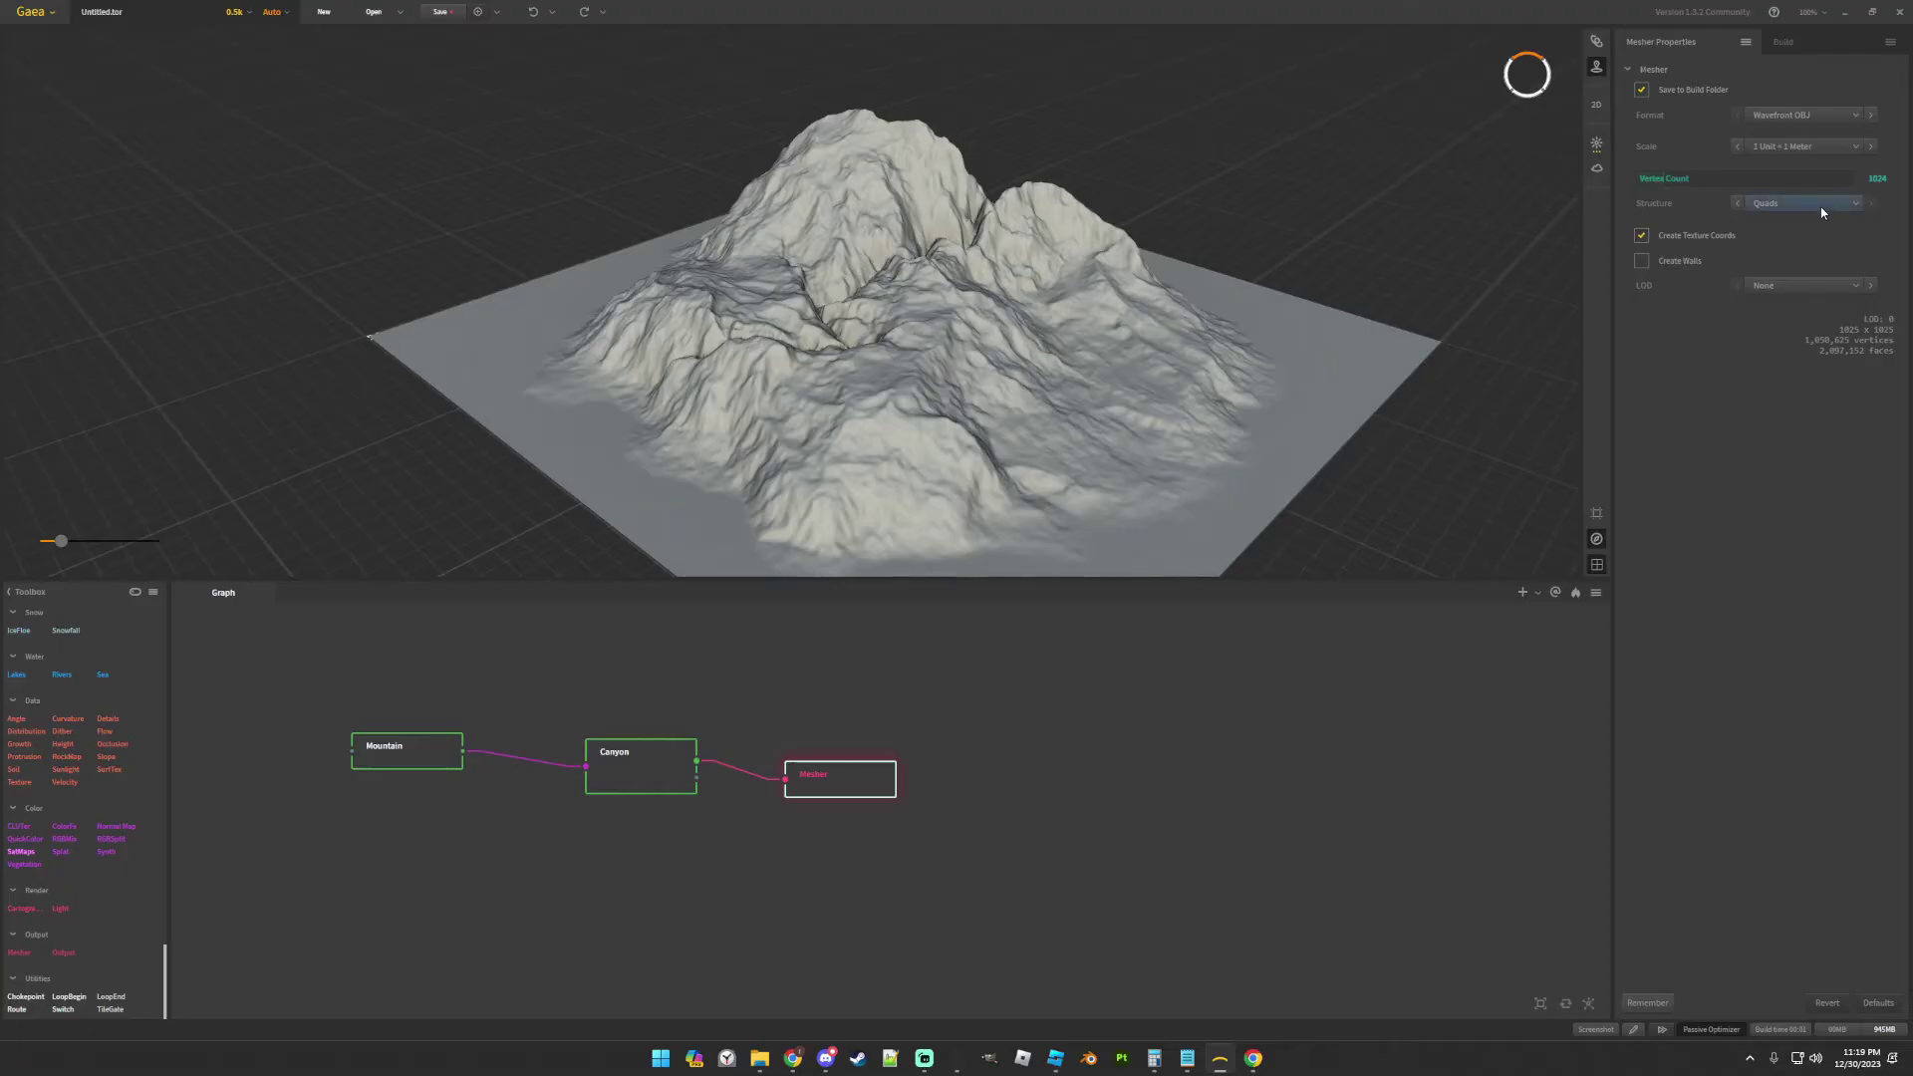
left_click(1821, 205)
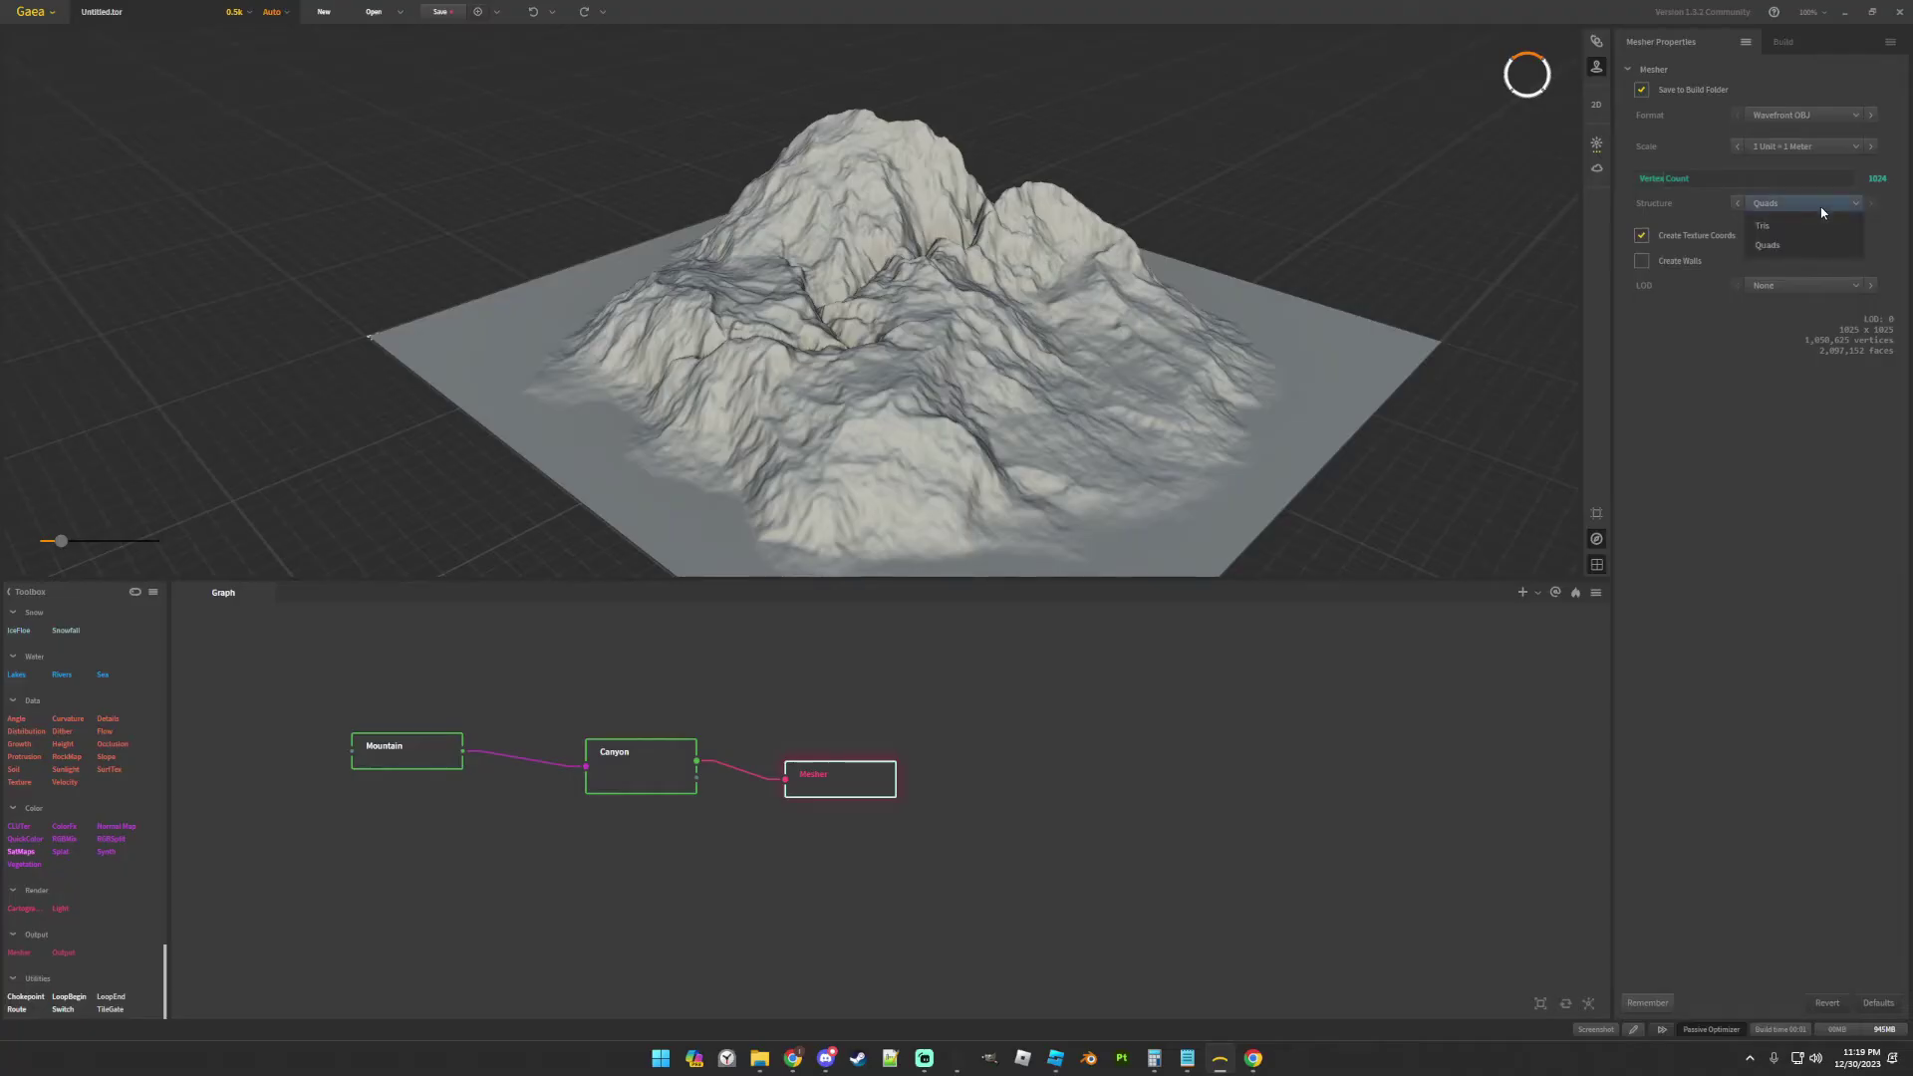
left_click(1785, 245)
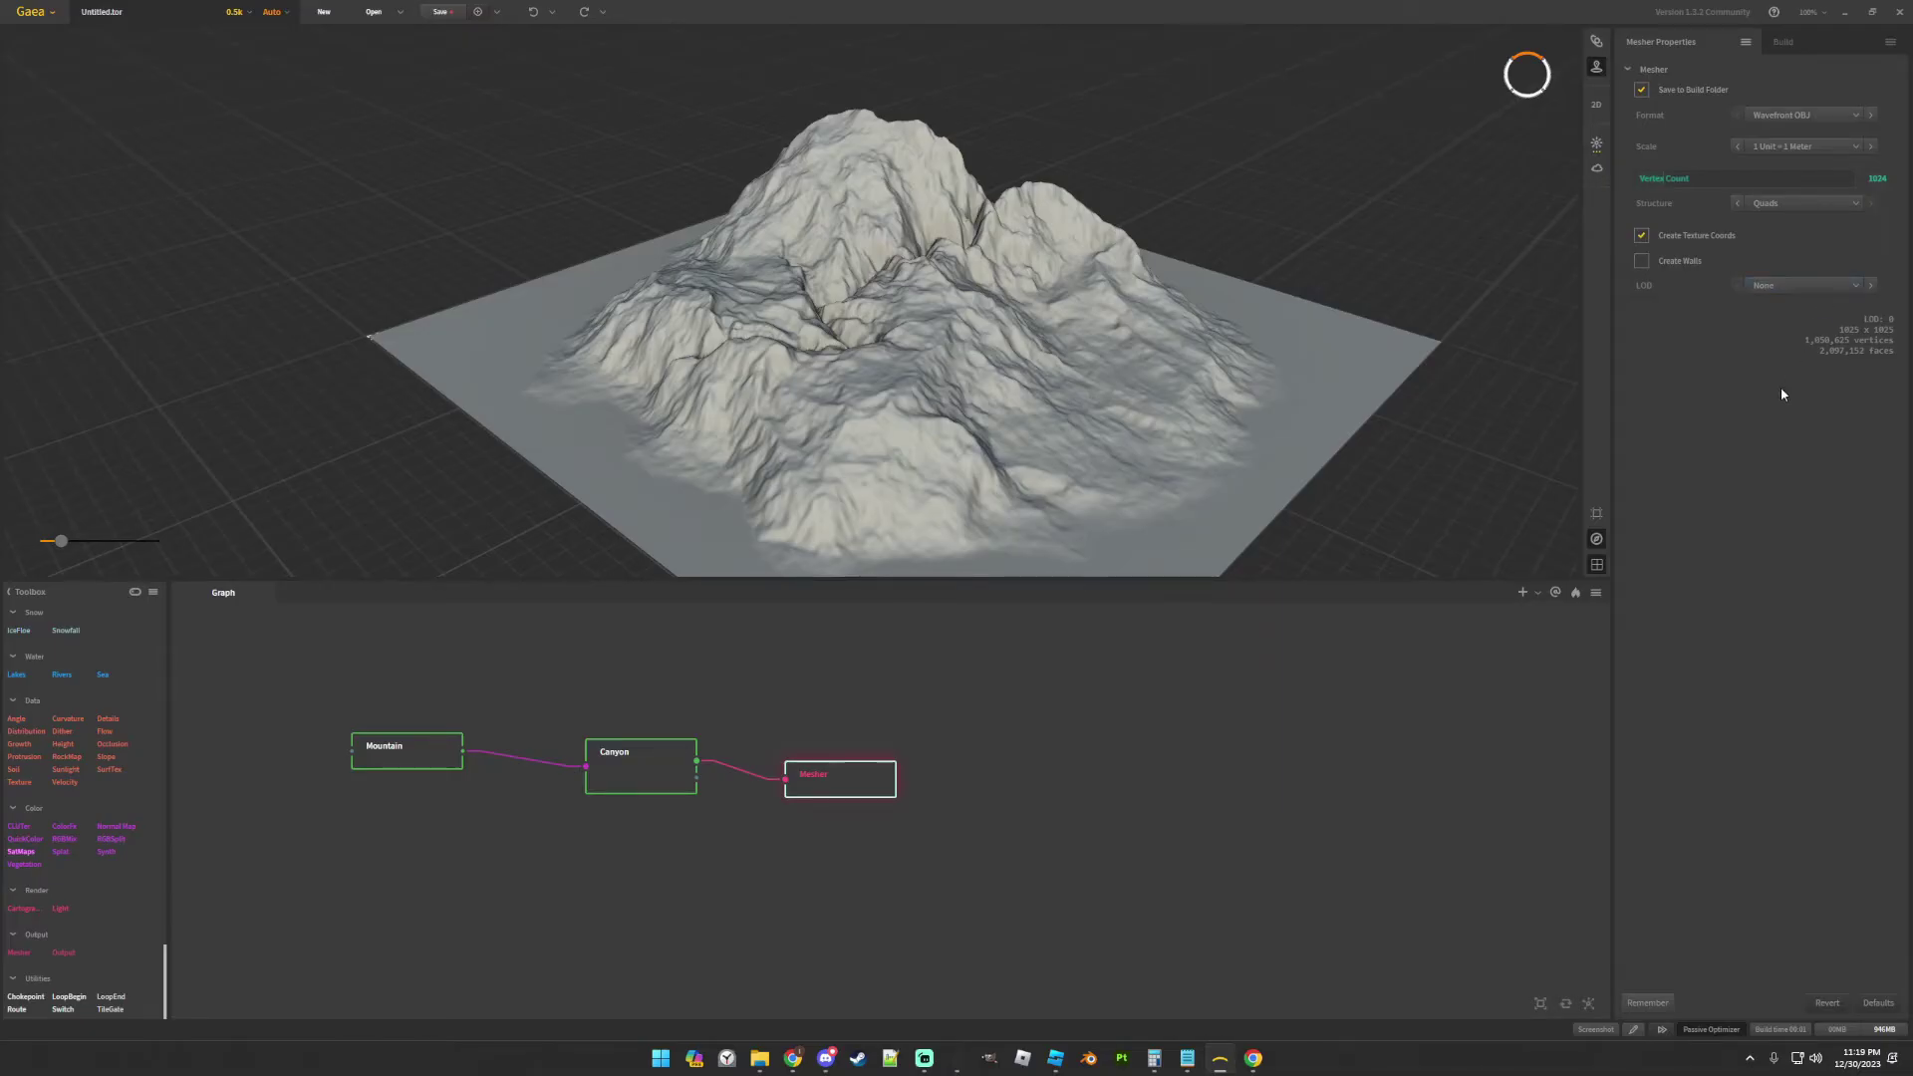
- Set the resolution to 1024 in the terrain's build settings
left_click(1818, 48)
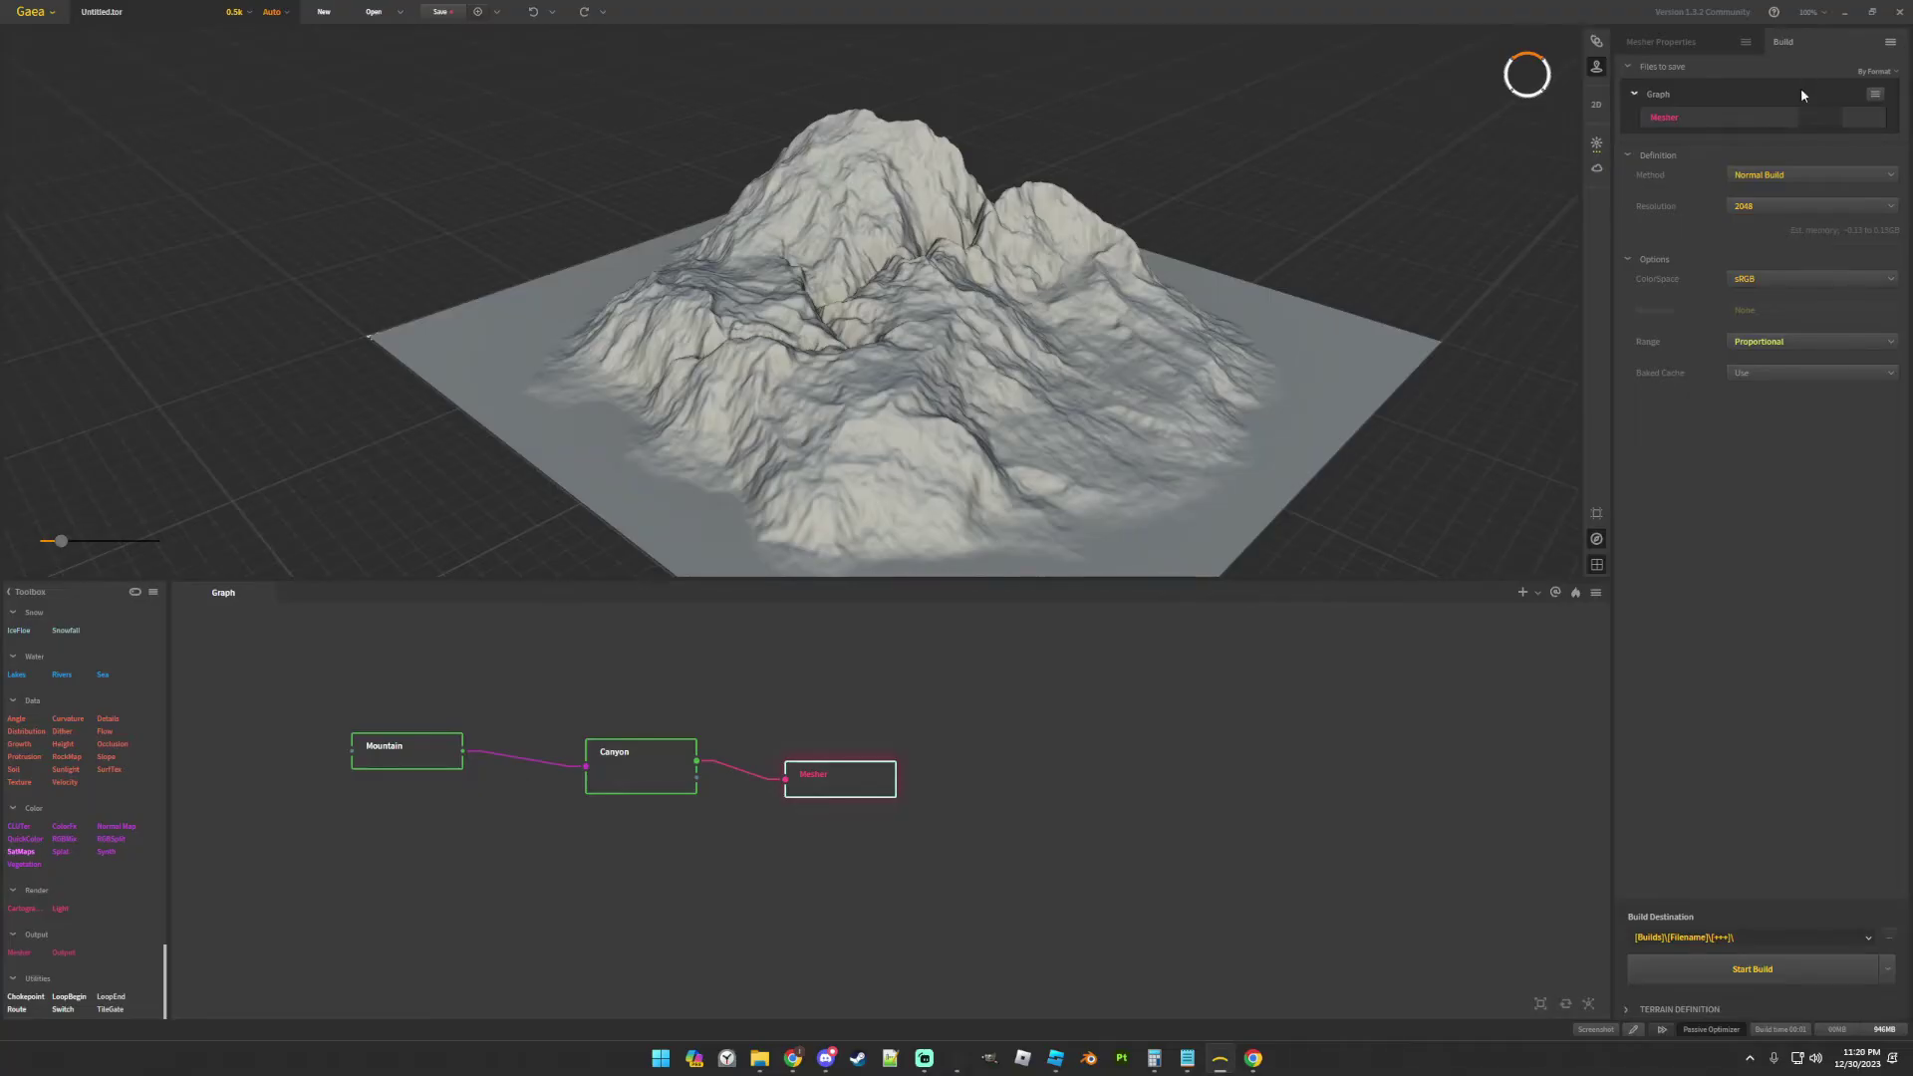
left_click(1774, 207)
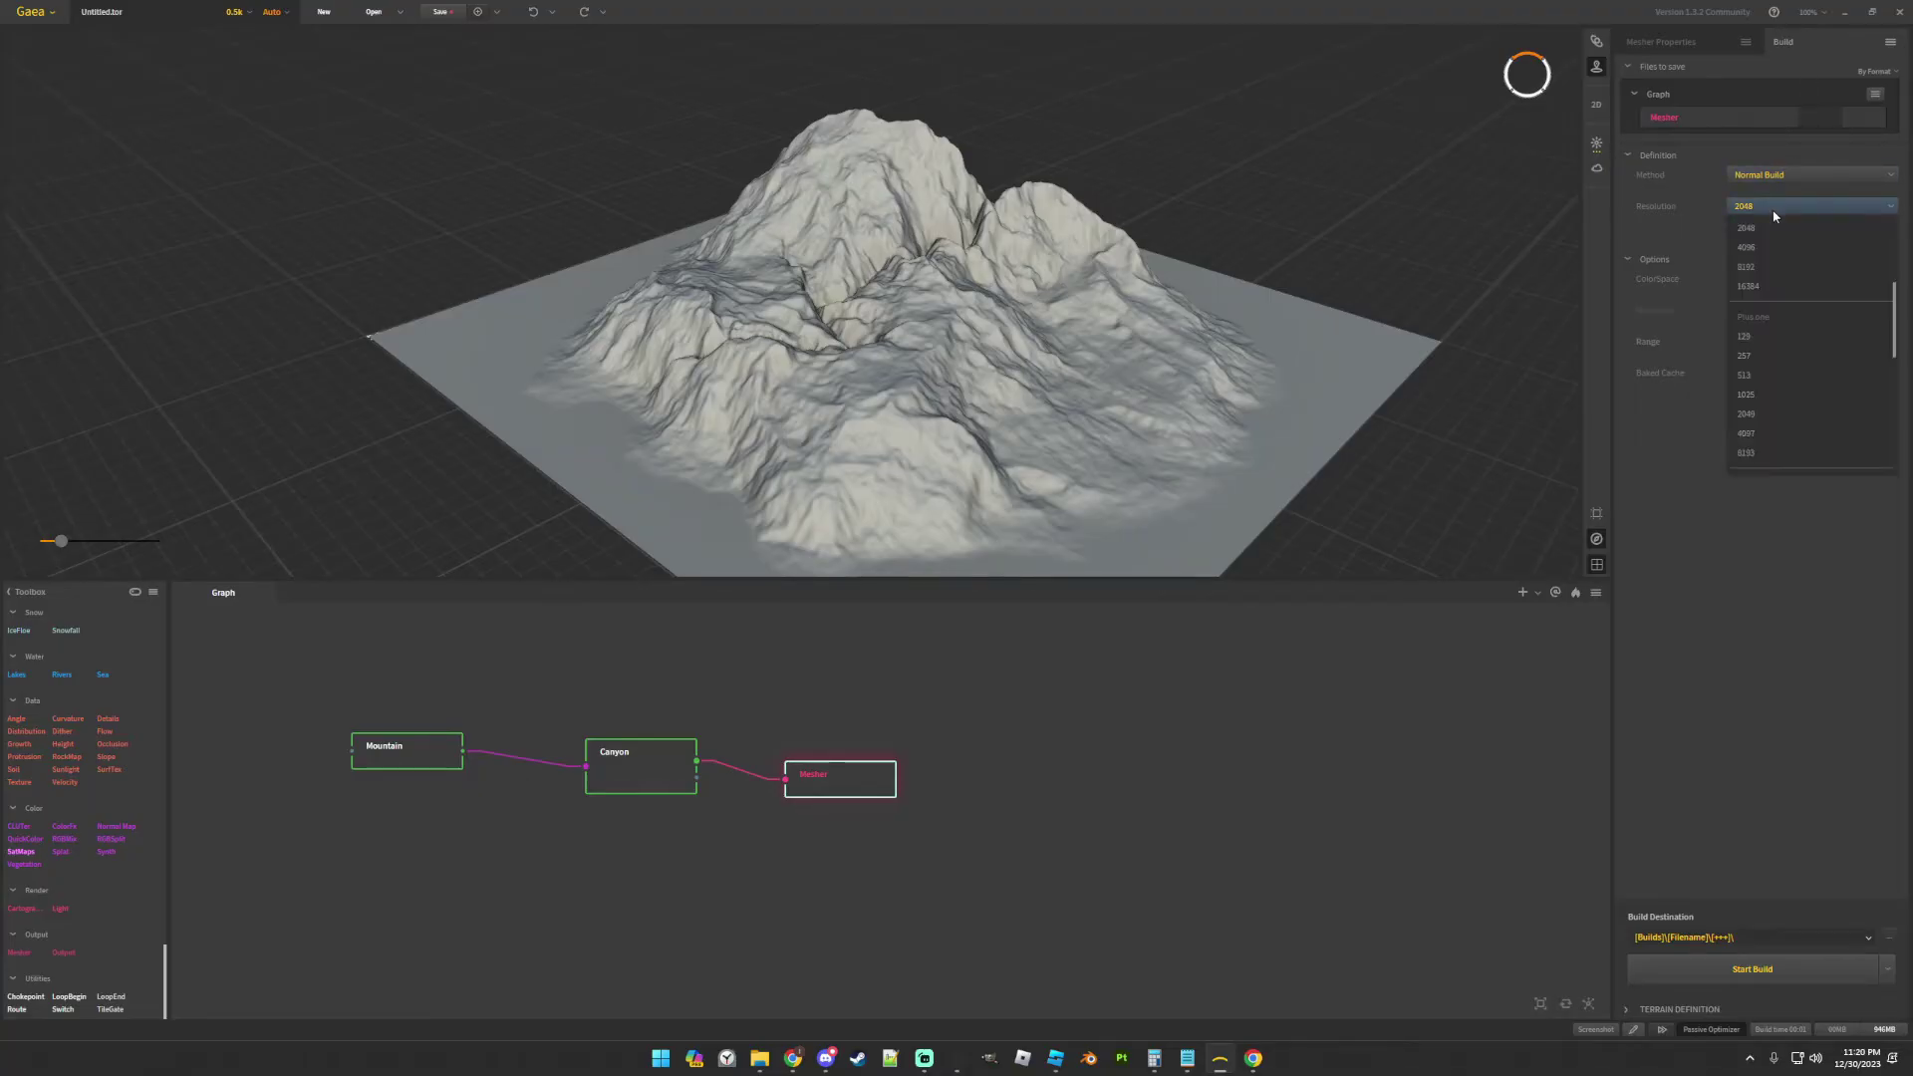
scroll(1777, 229, "up", 1)
left_click(1780, 267)
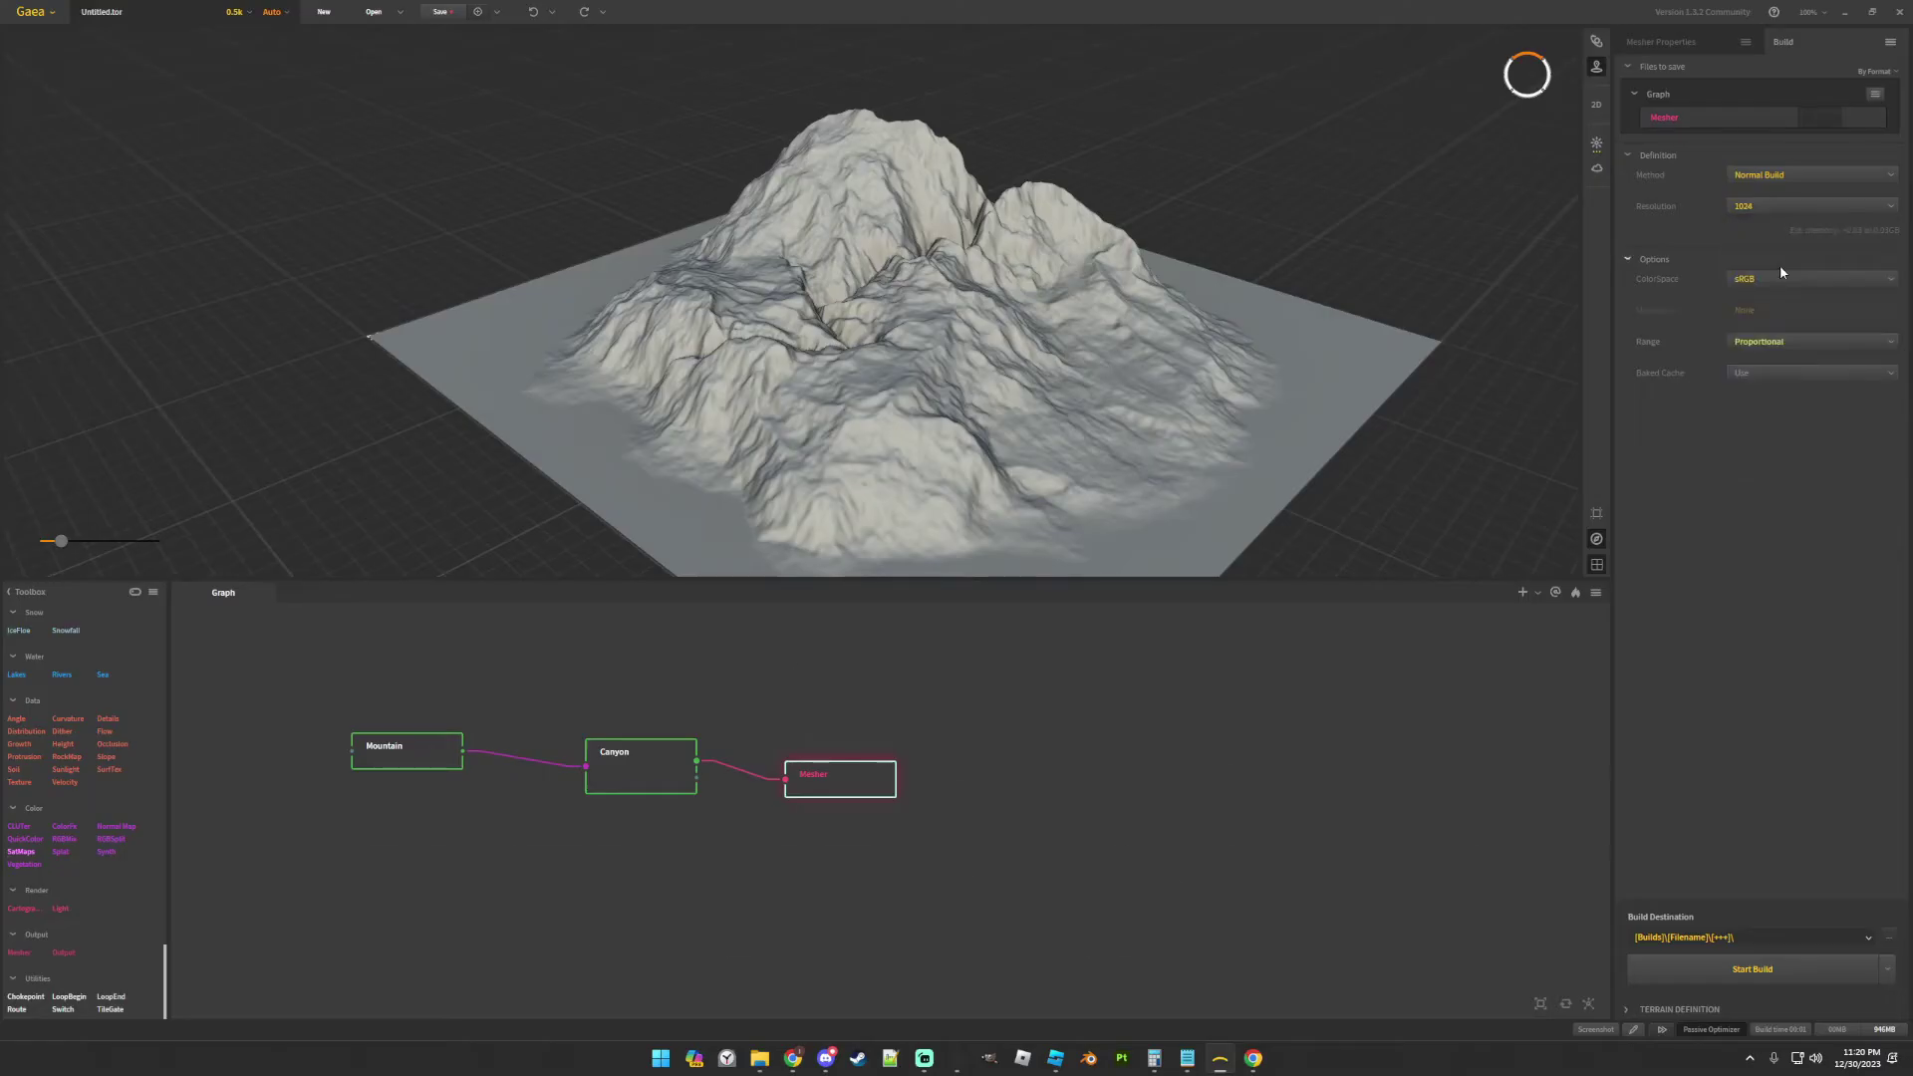
left_click(1784, 206)
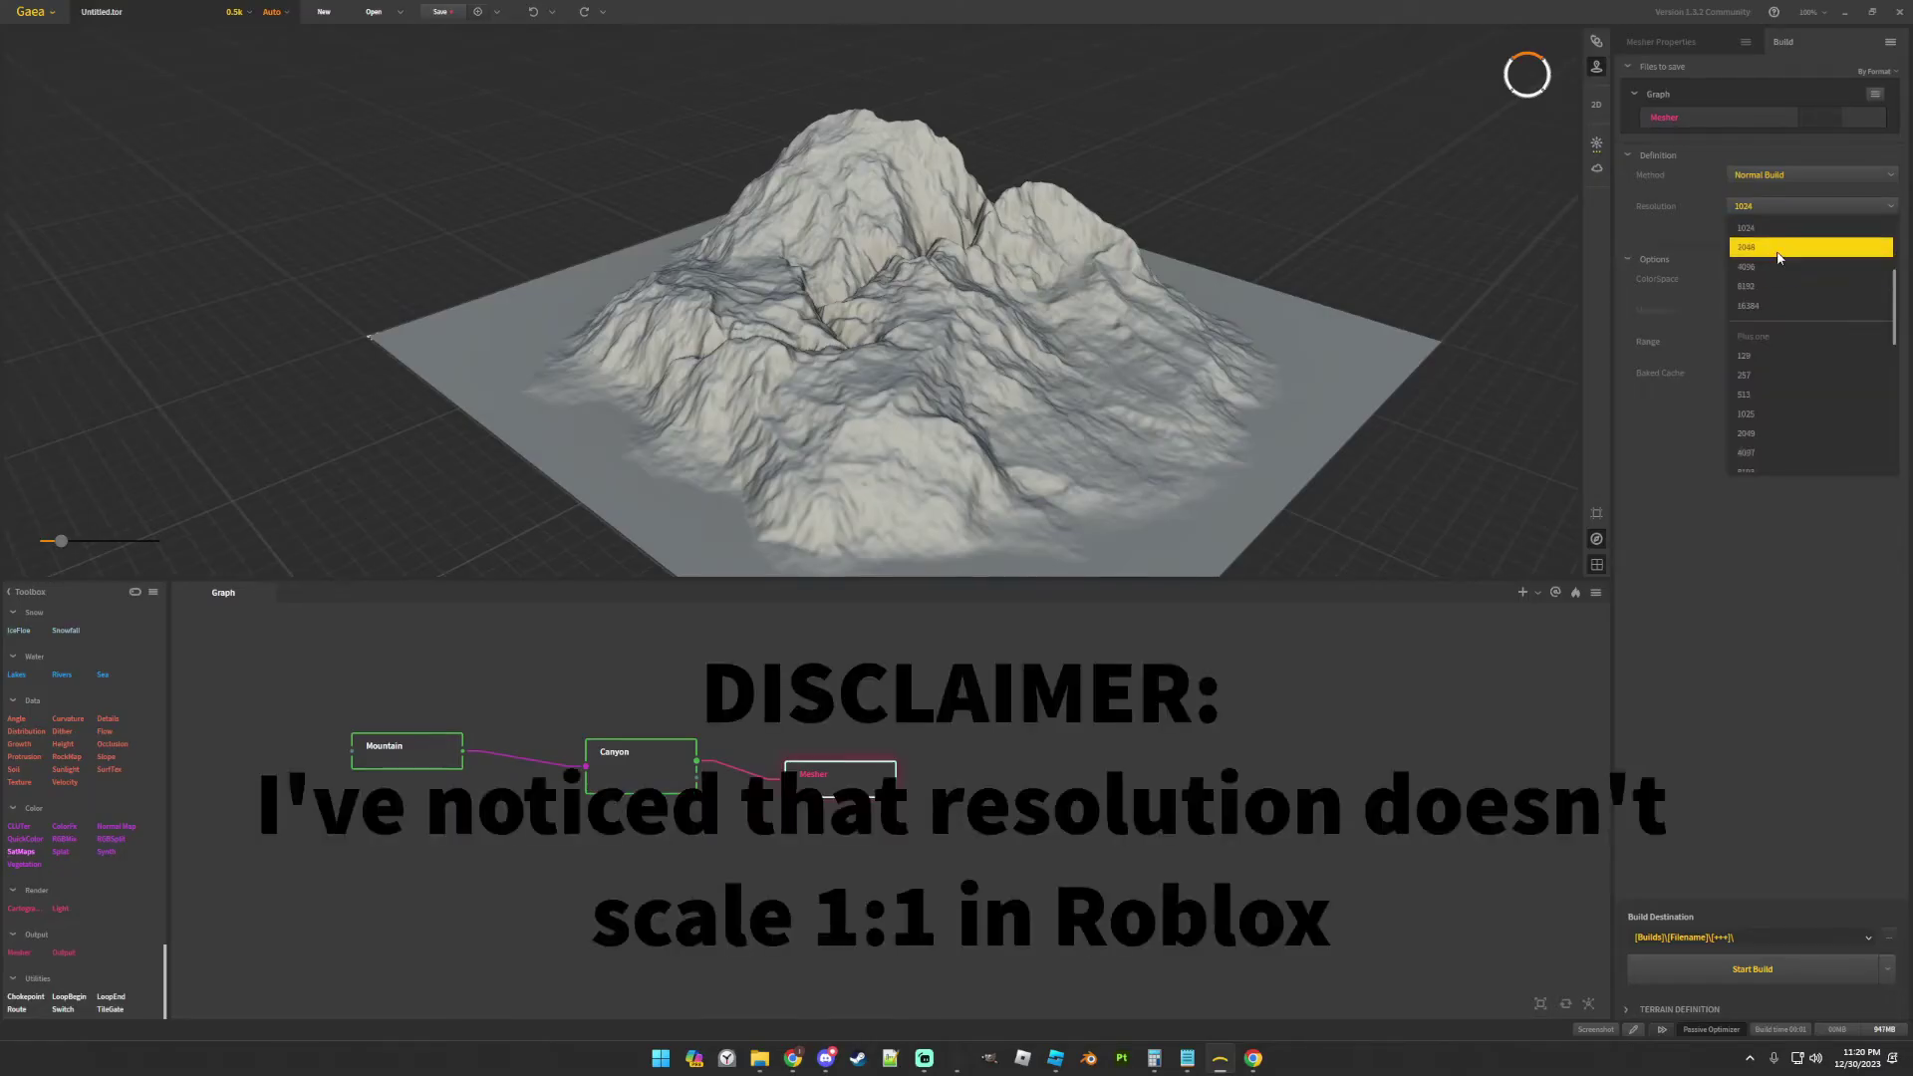
left_click(1783, 247)
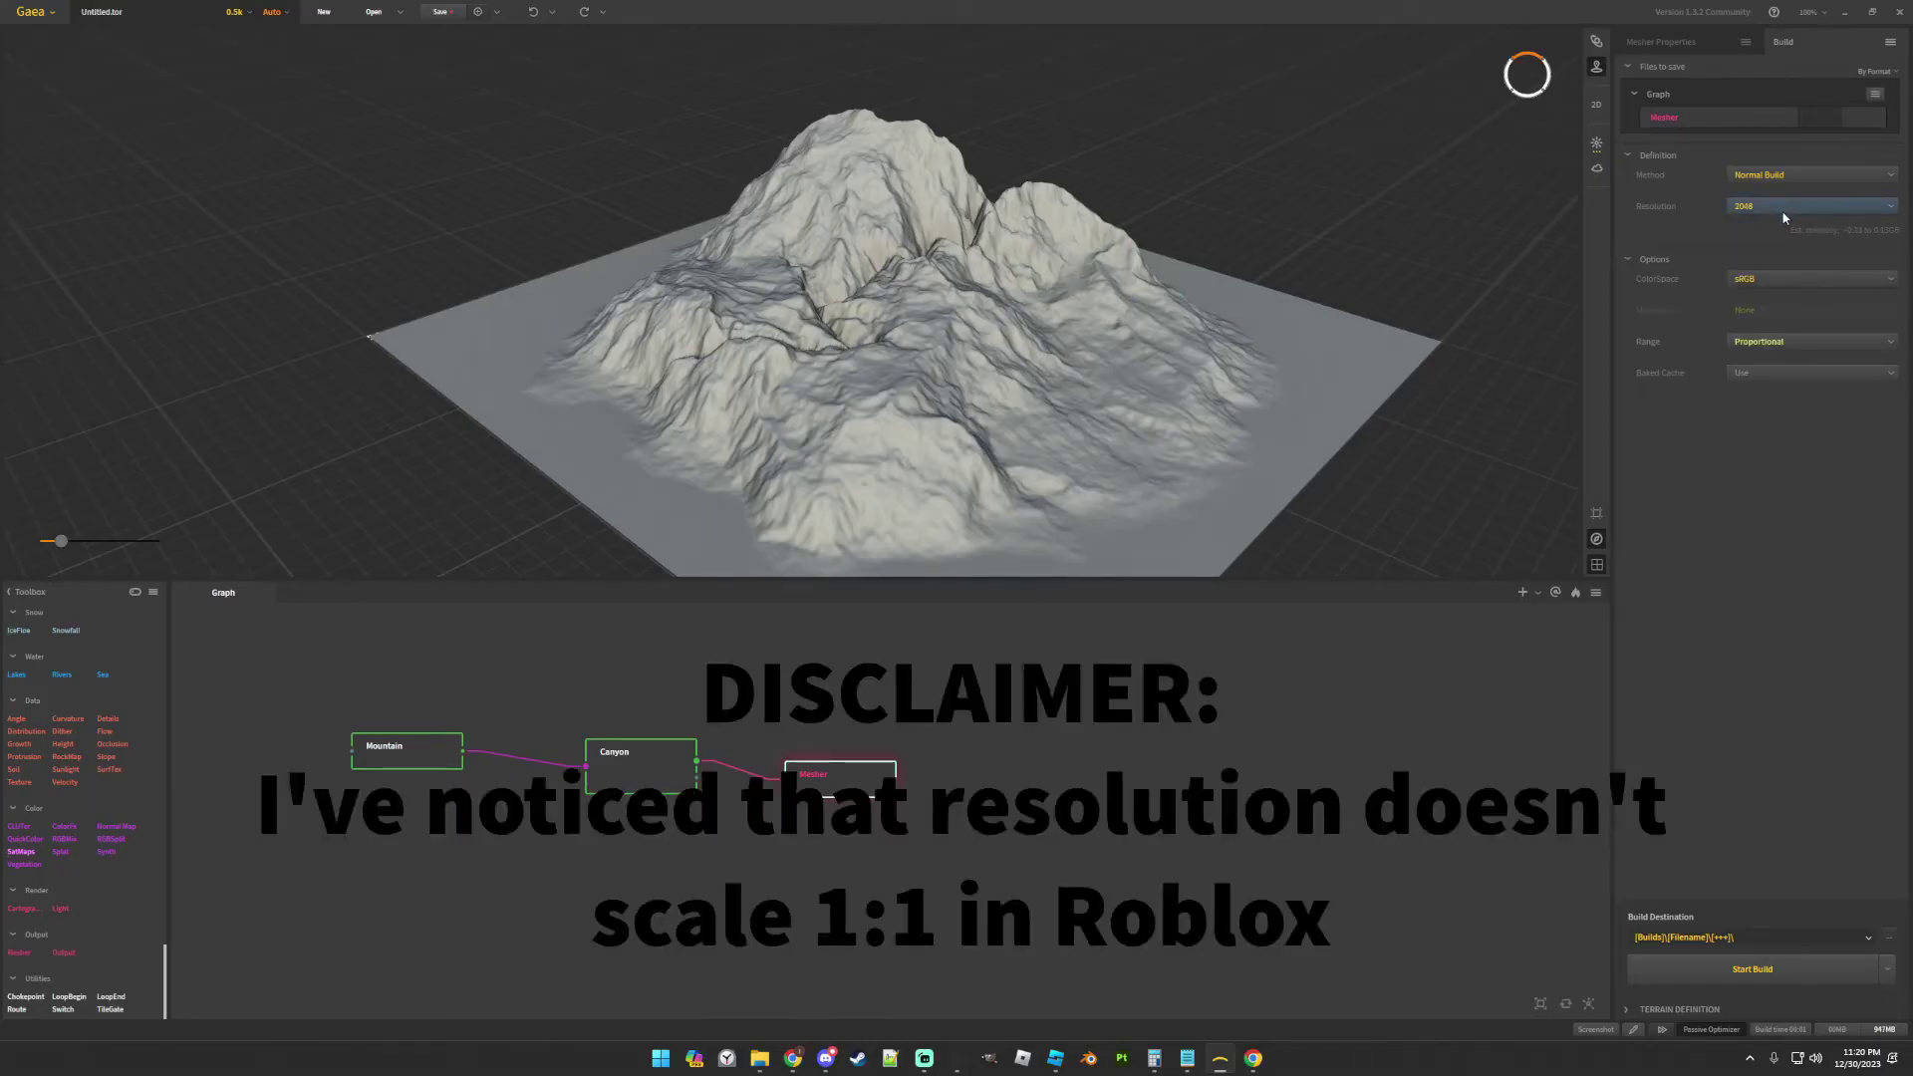
left_click(1784, 211)
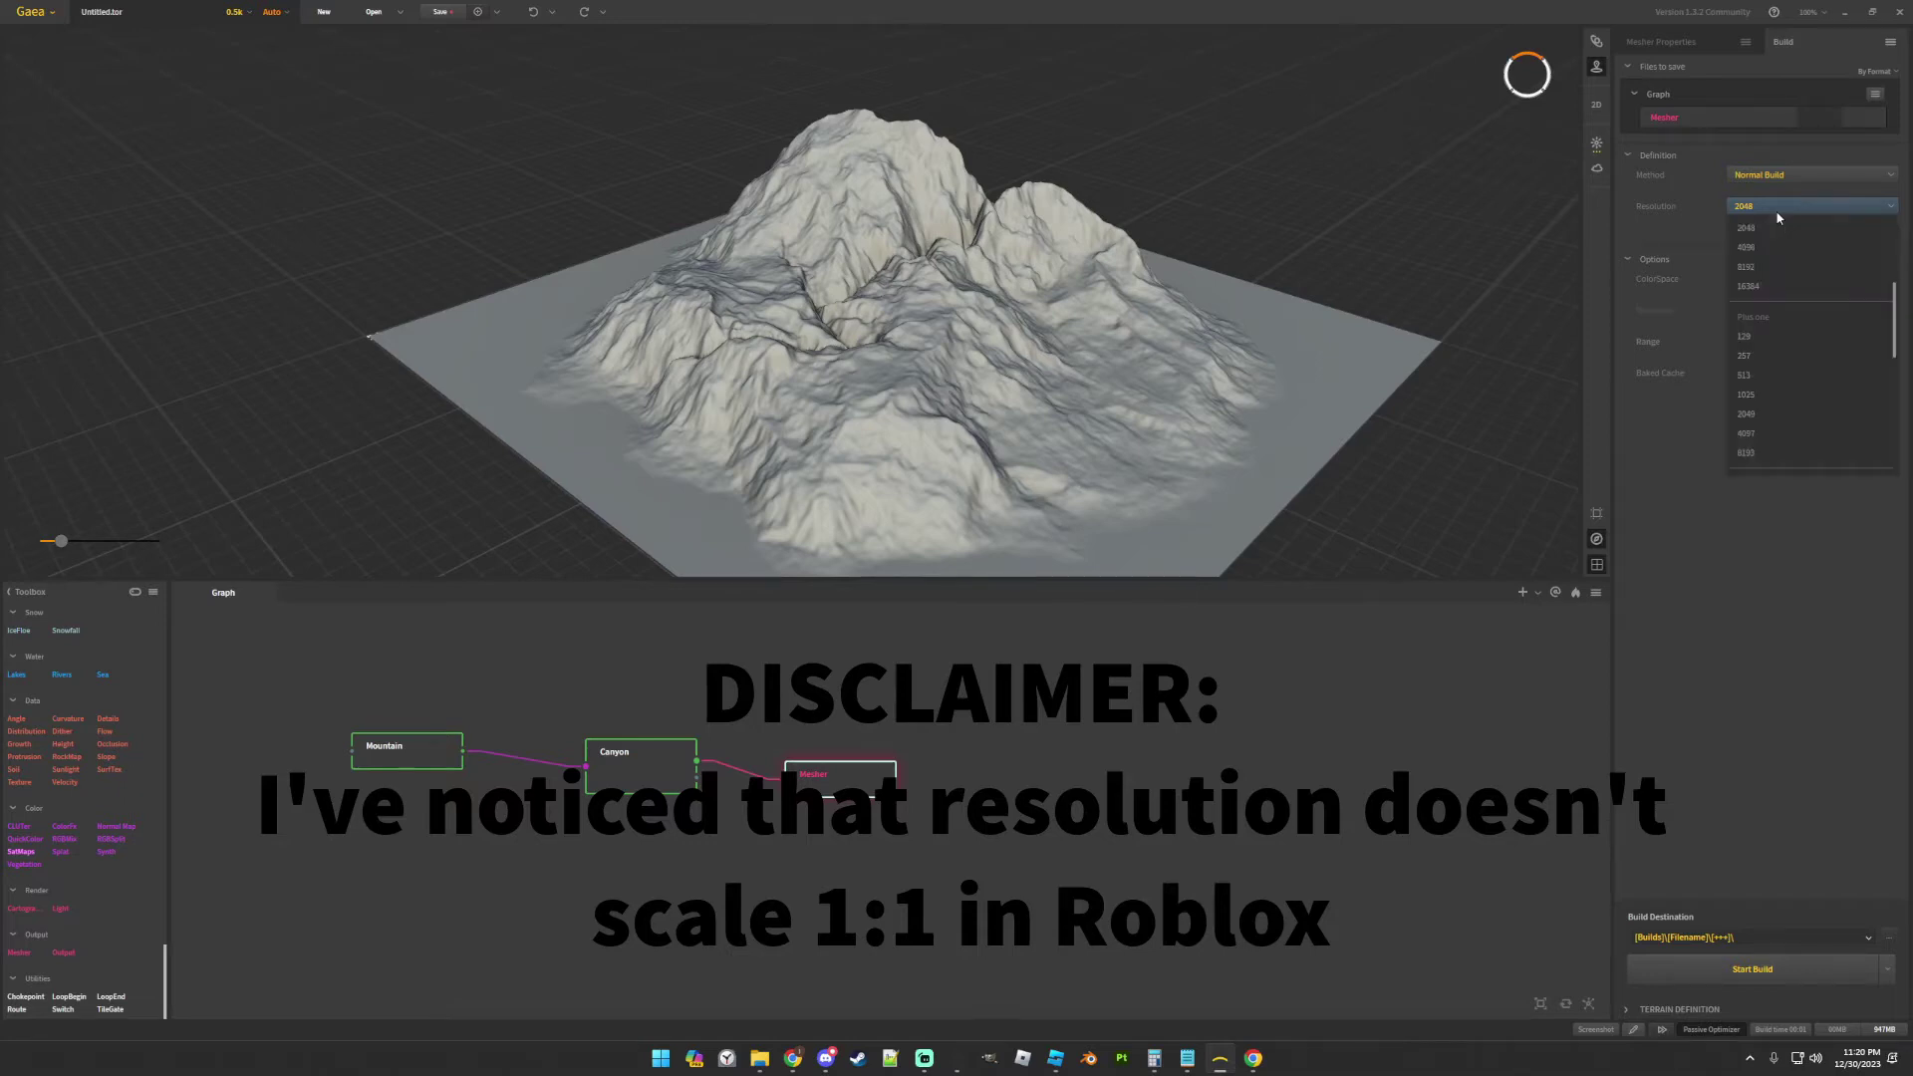
left_click(1775, 266)
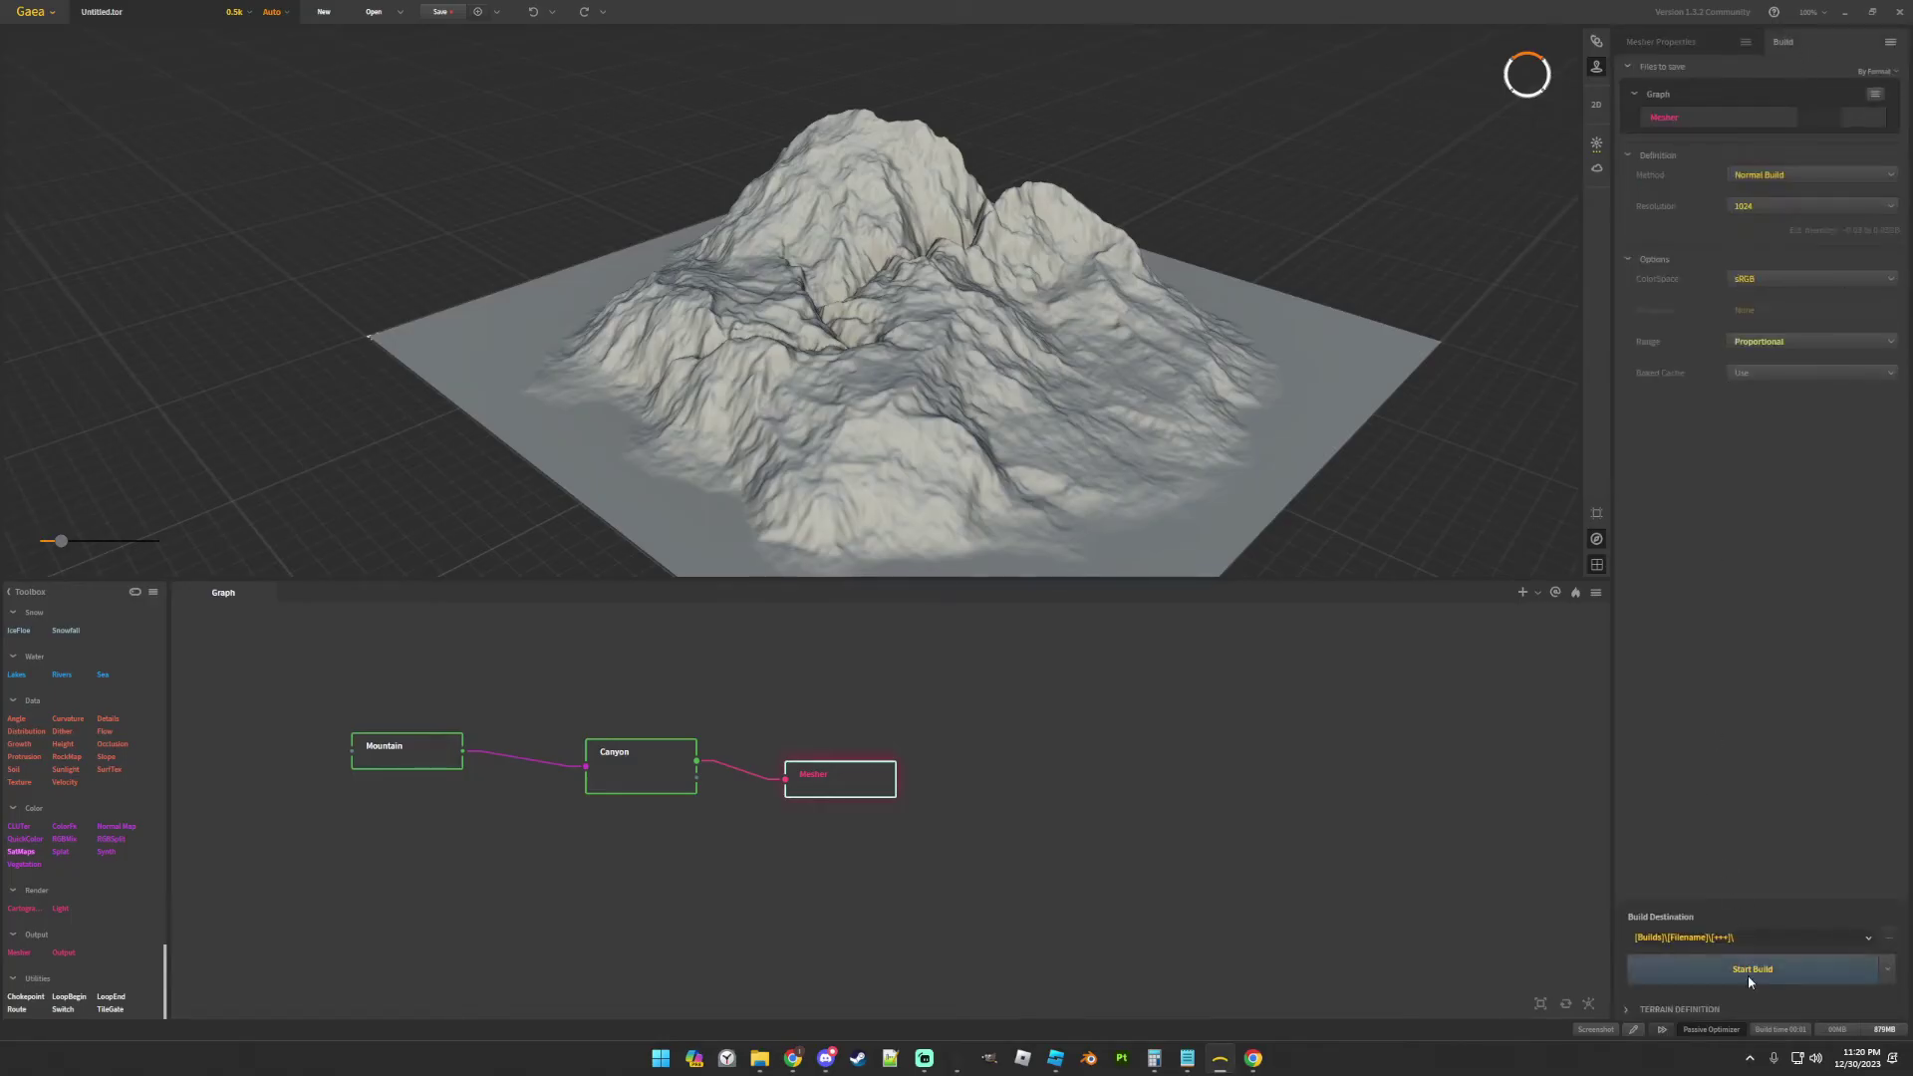
- Build the terrain mesh, saving the terrain file as VideoTerrain in the GAEA TERRAIN MAPS folder
left_click(1769, 975)
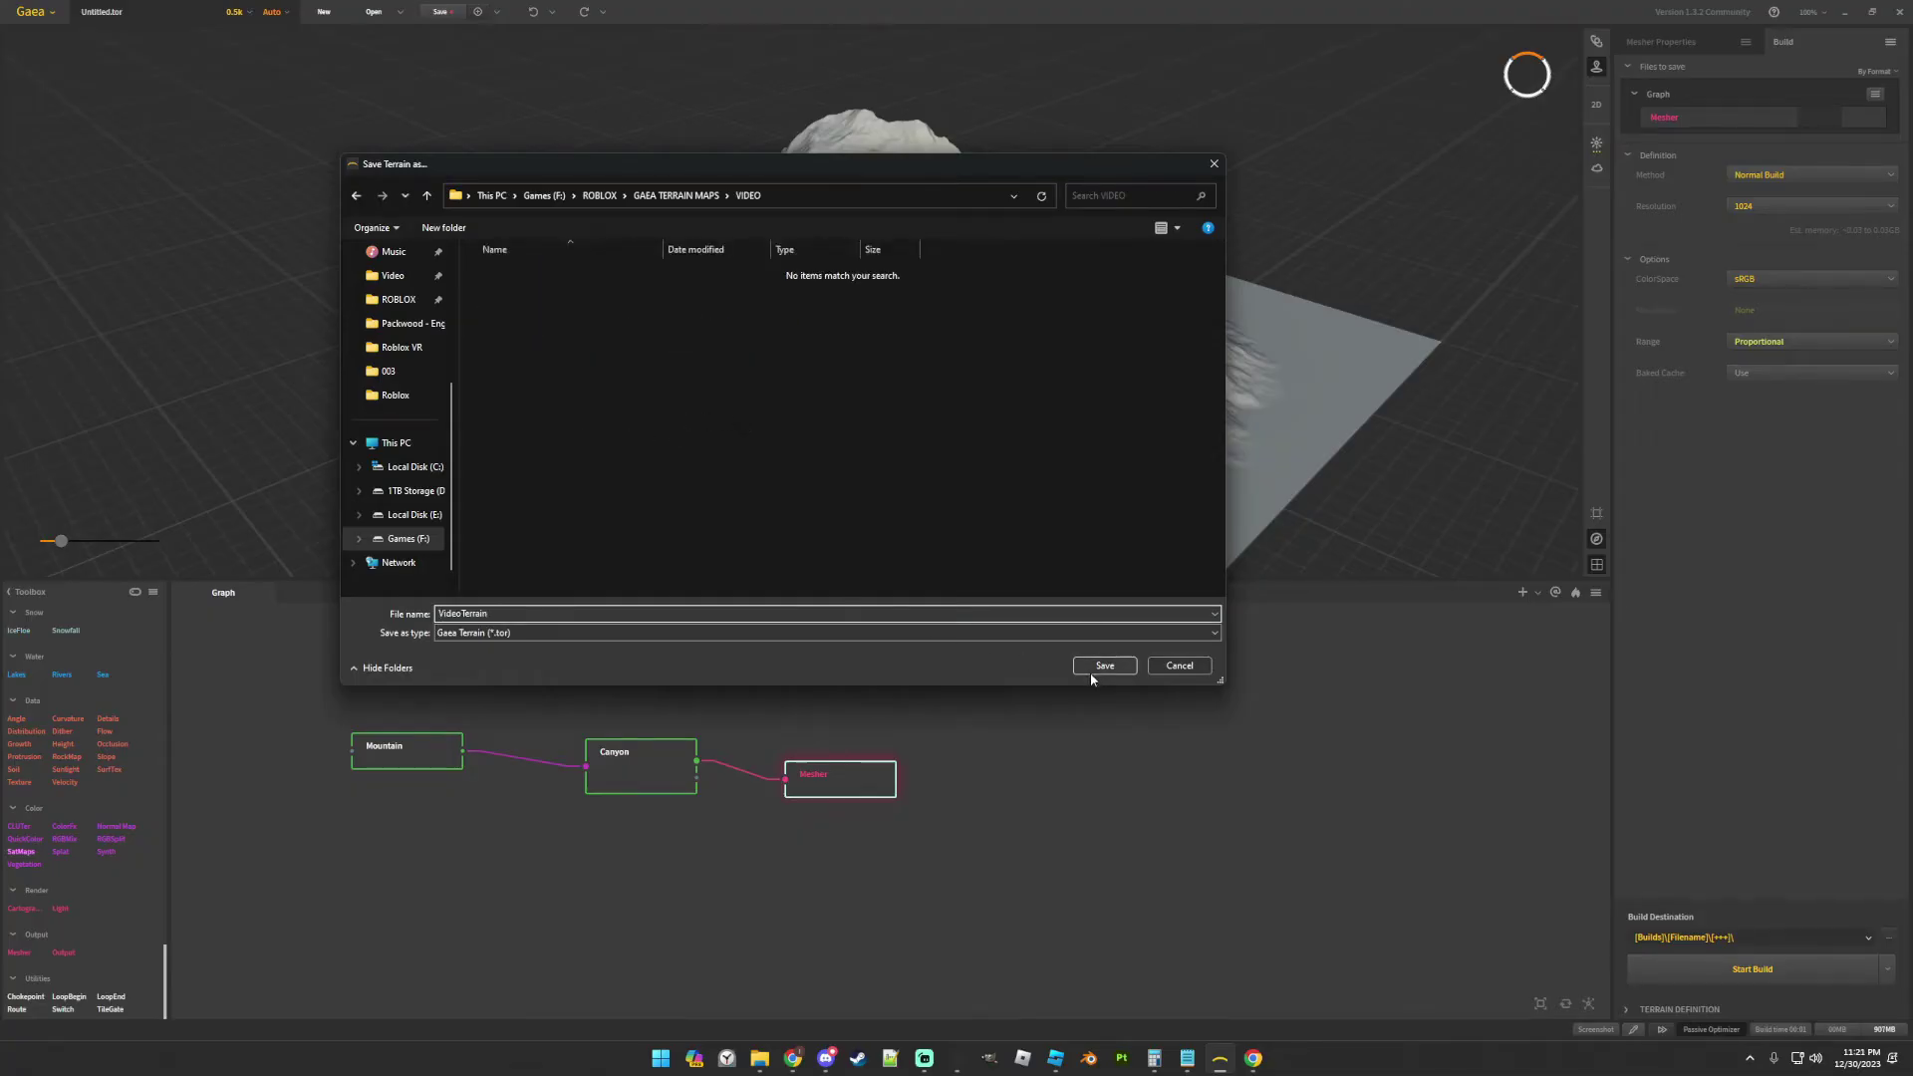
left_click(1101, 670)
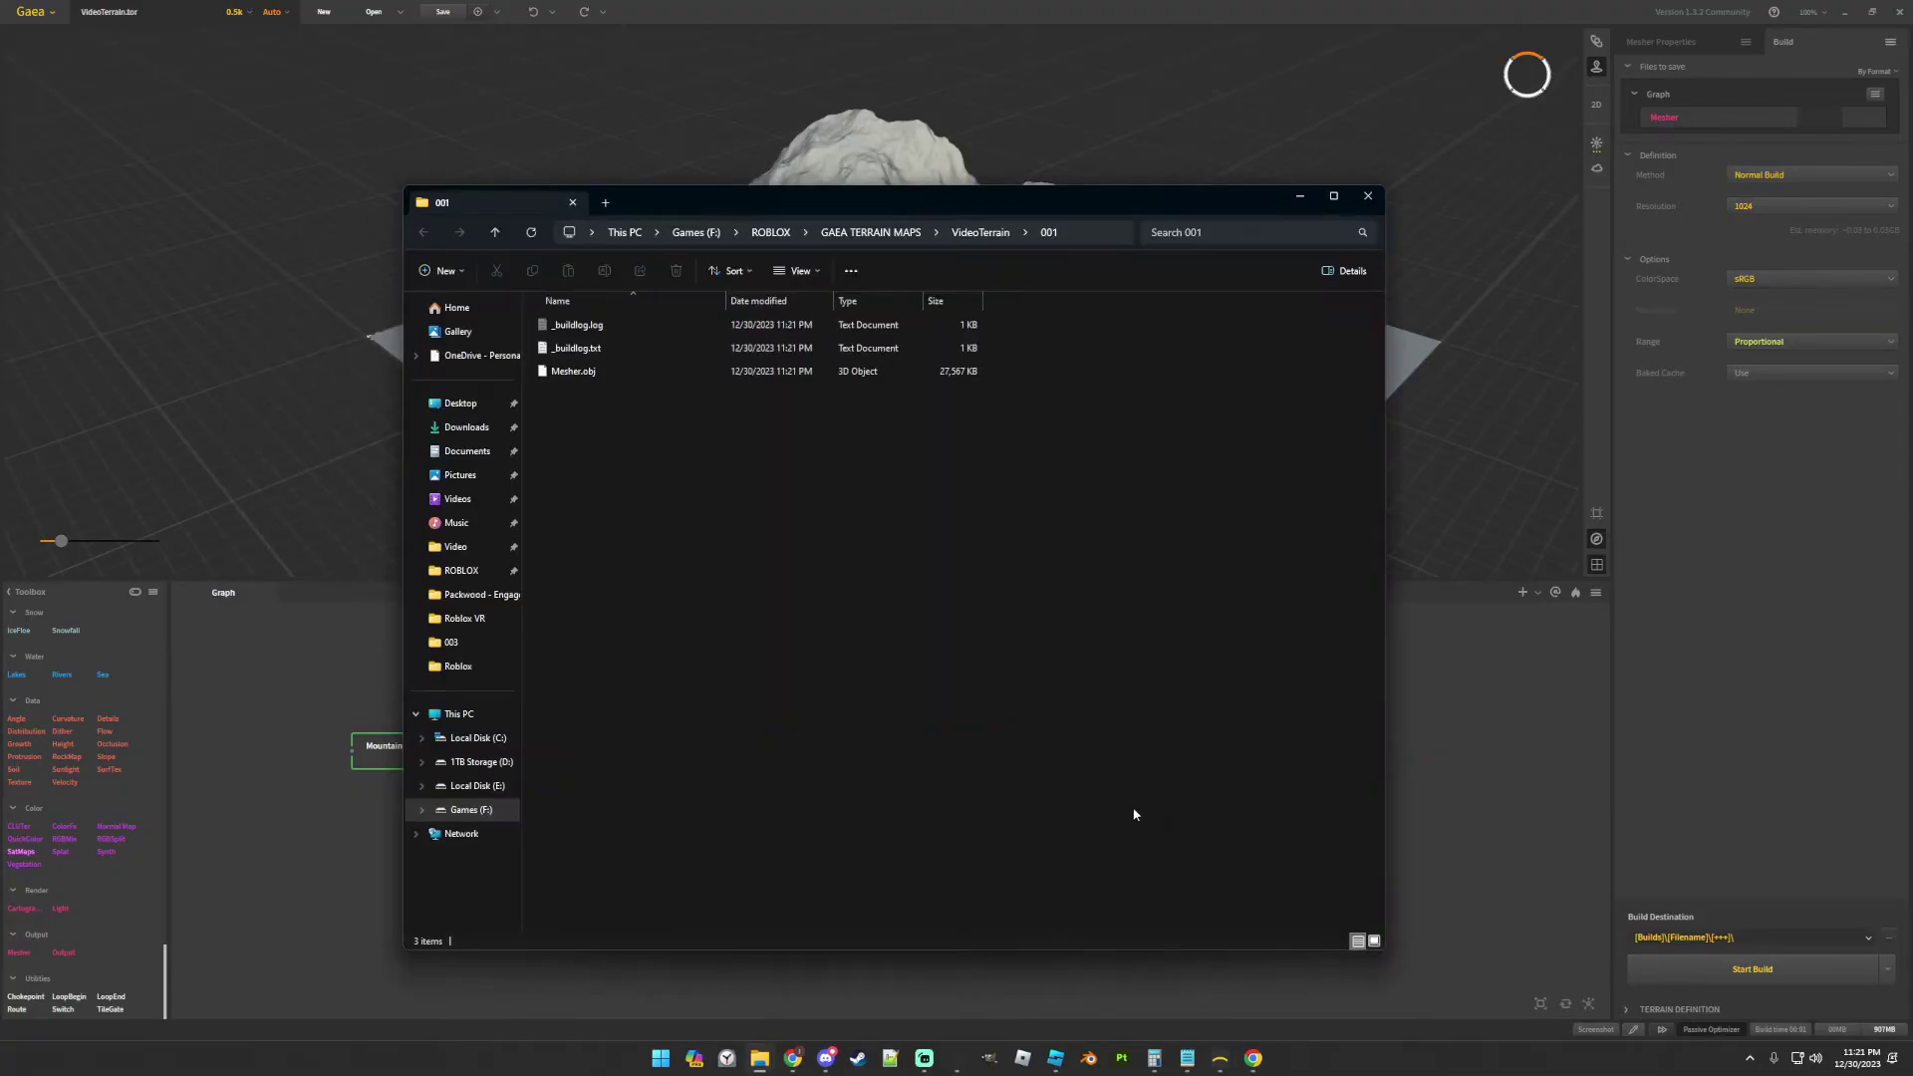
- Switch to Roblox Studio, close the open MountainTerrain place and create a new place from the Baseplate template
left_click(1057, 1060)
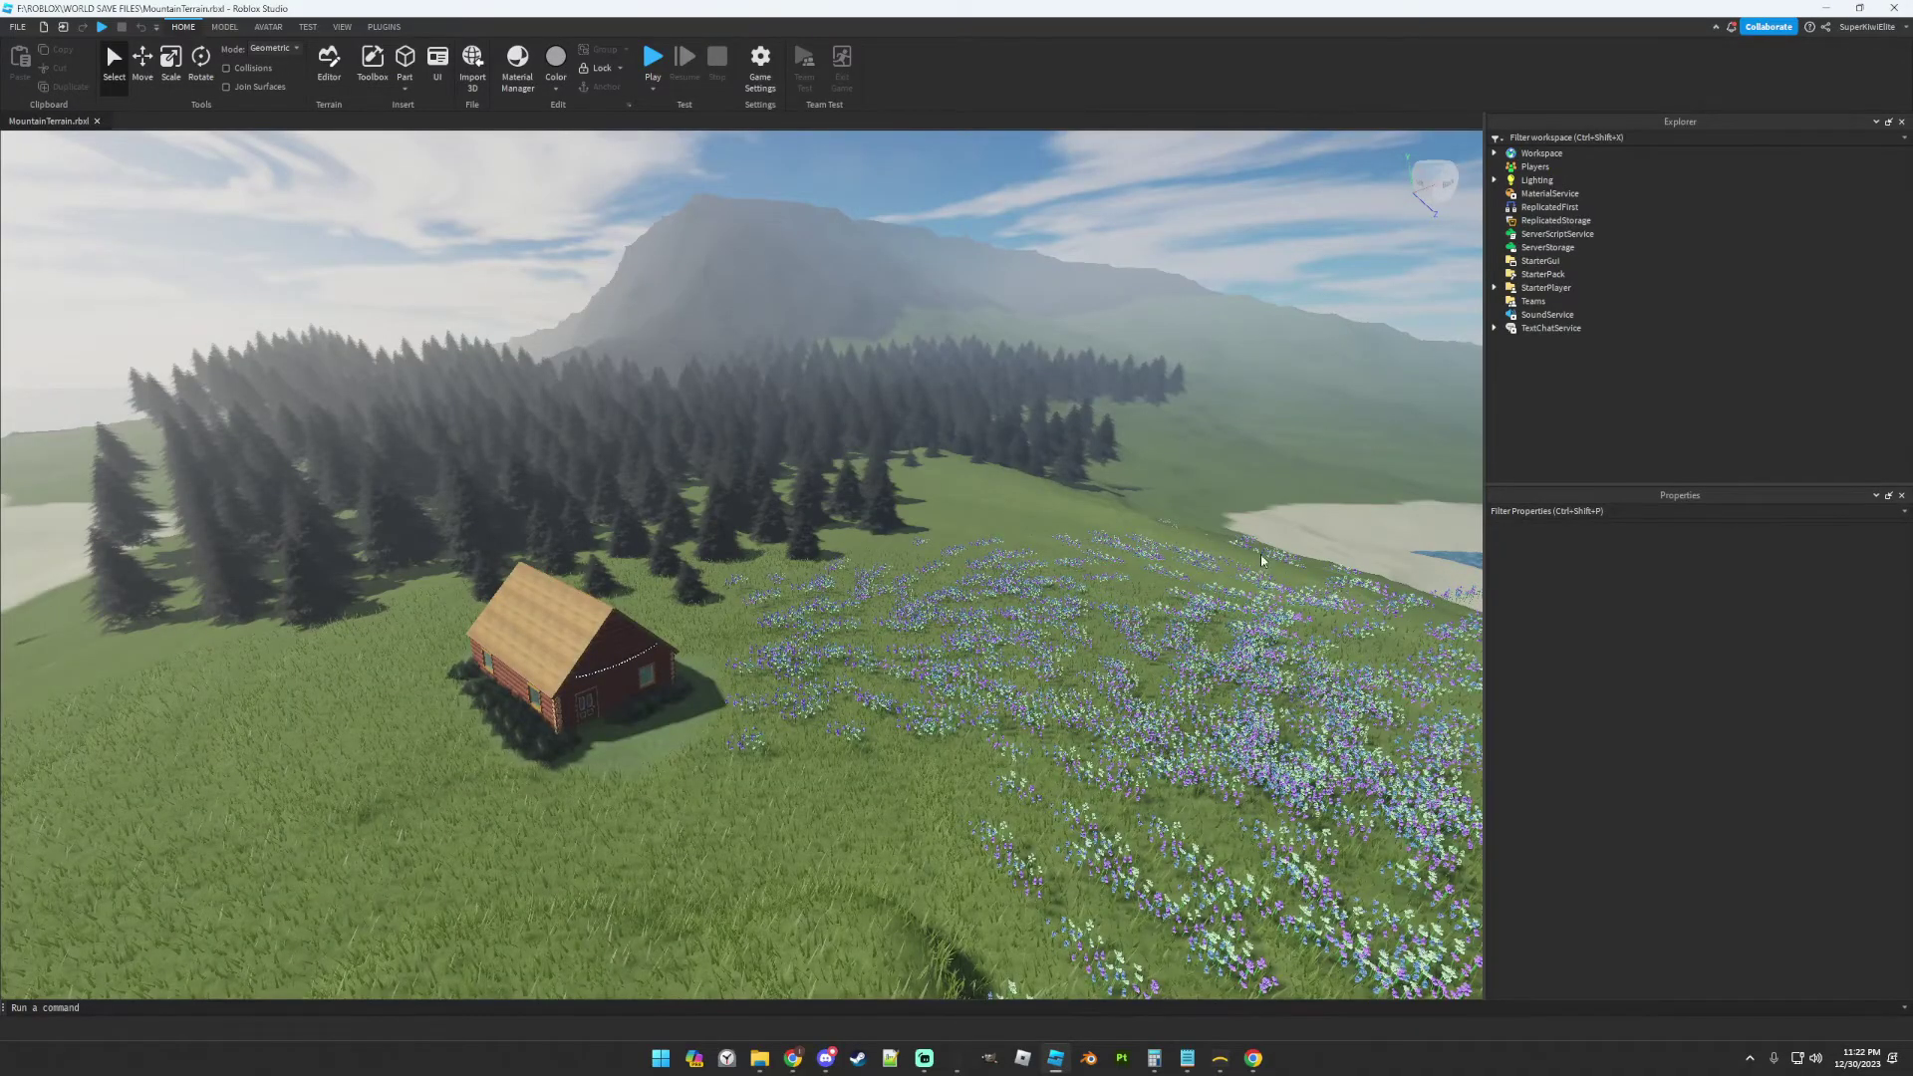
right_click_drag(1287, 507, 1287, 509)
key("w")
left_click(17, 26)
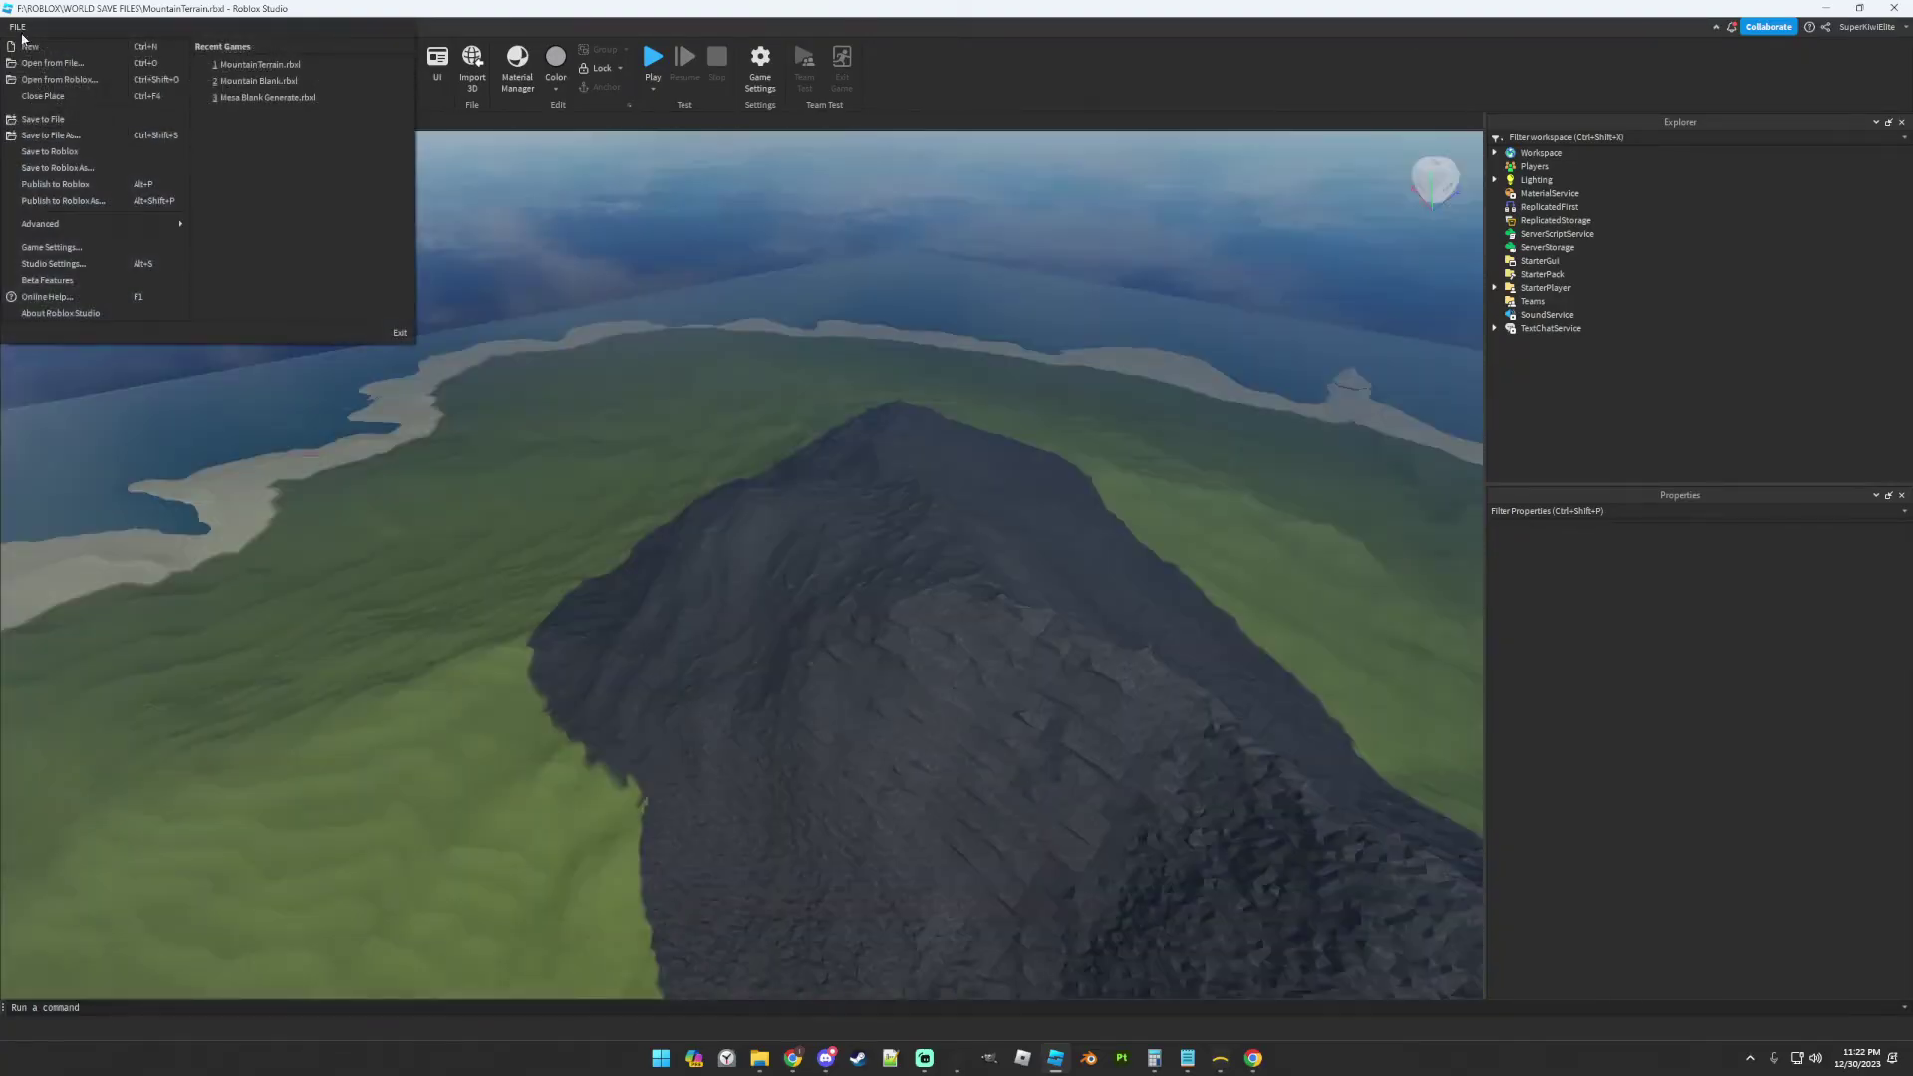
left_click(43, 95)
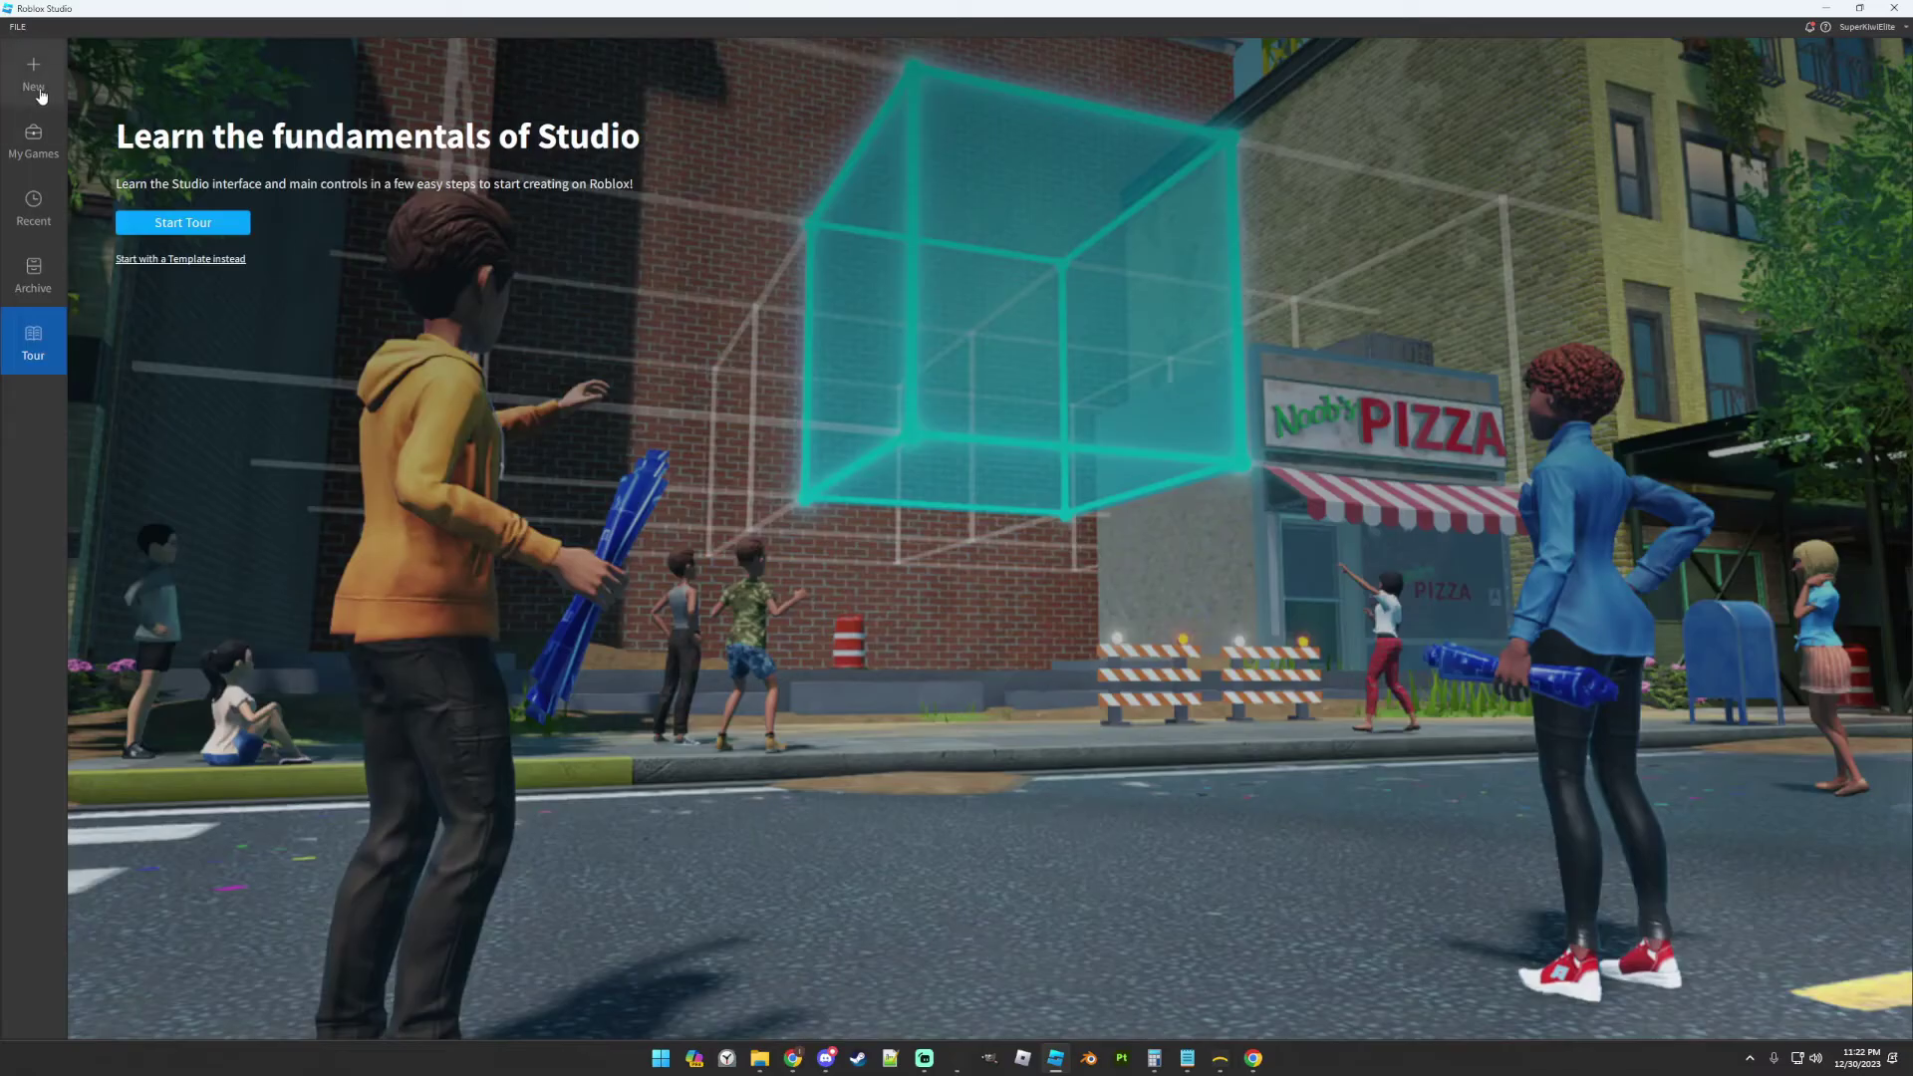
left_click(41, 97)
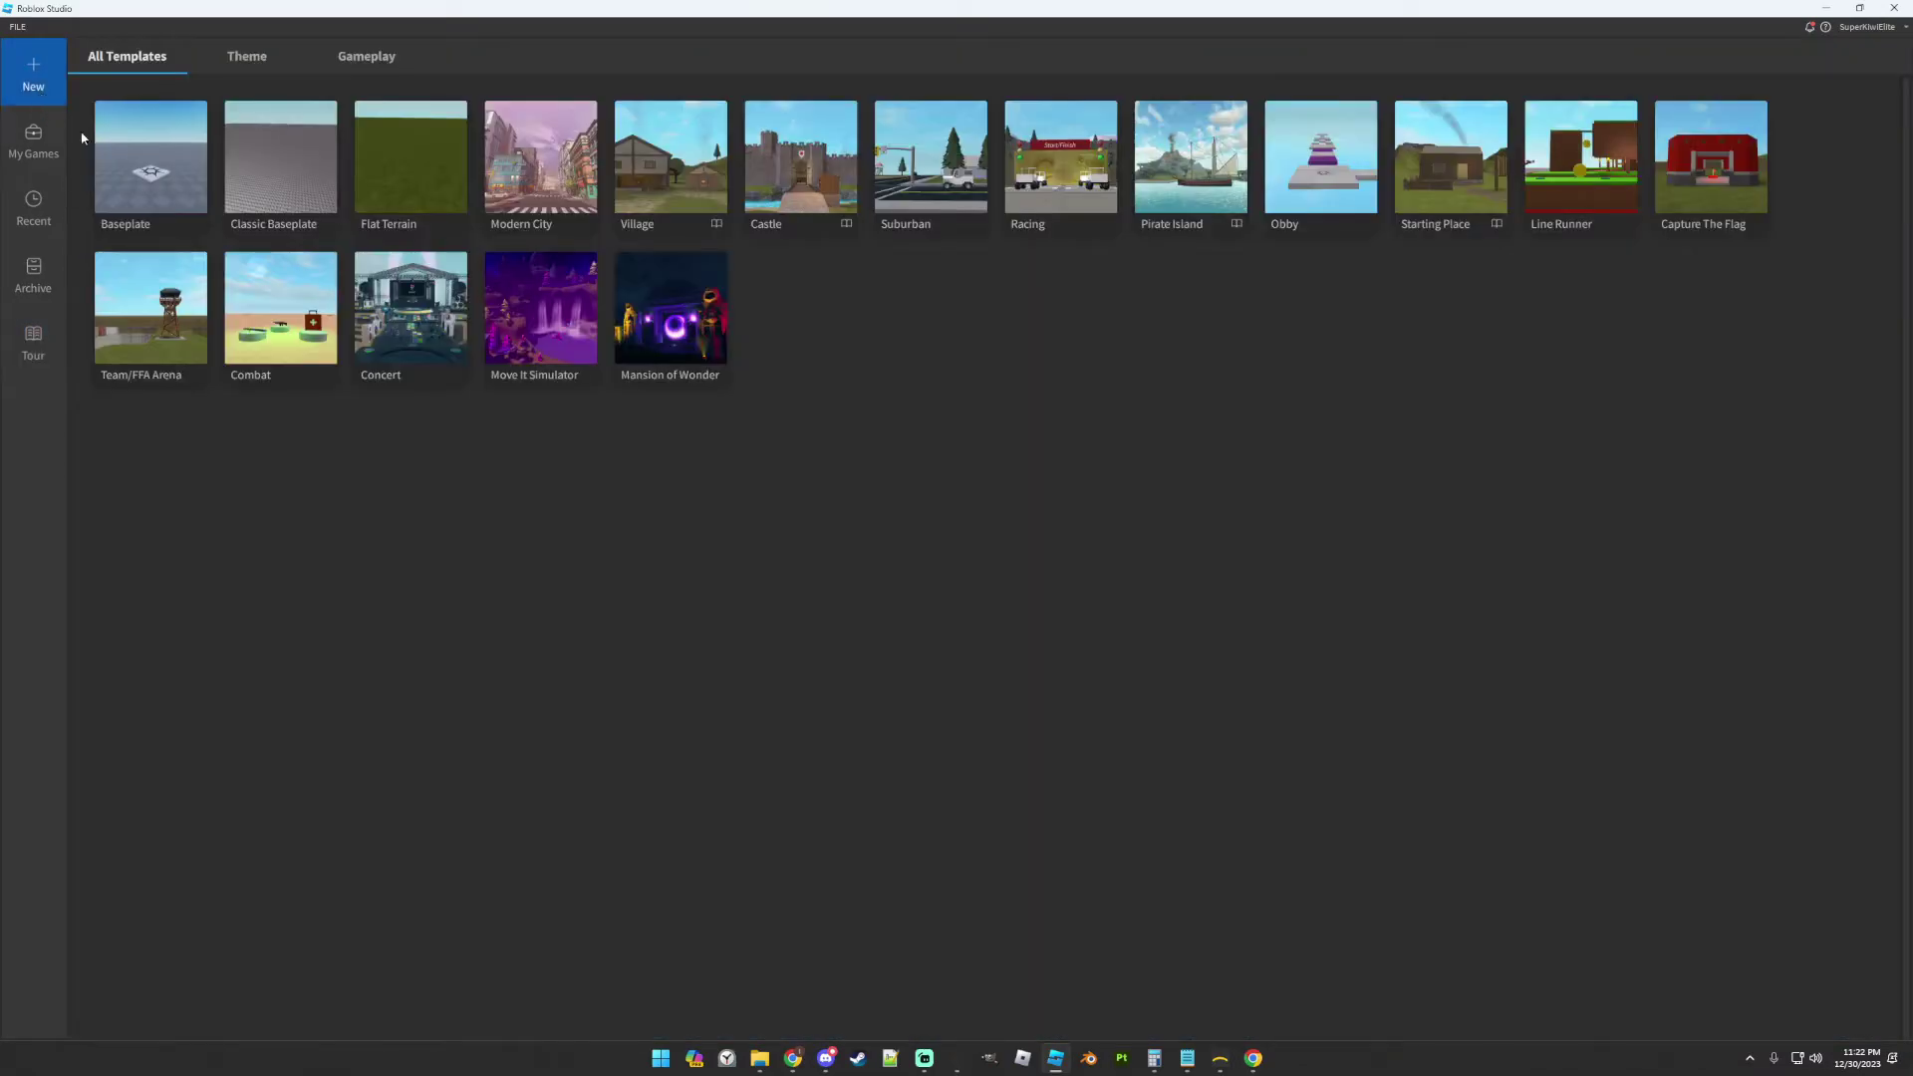
left_click(151, 178)
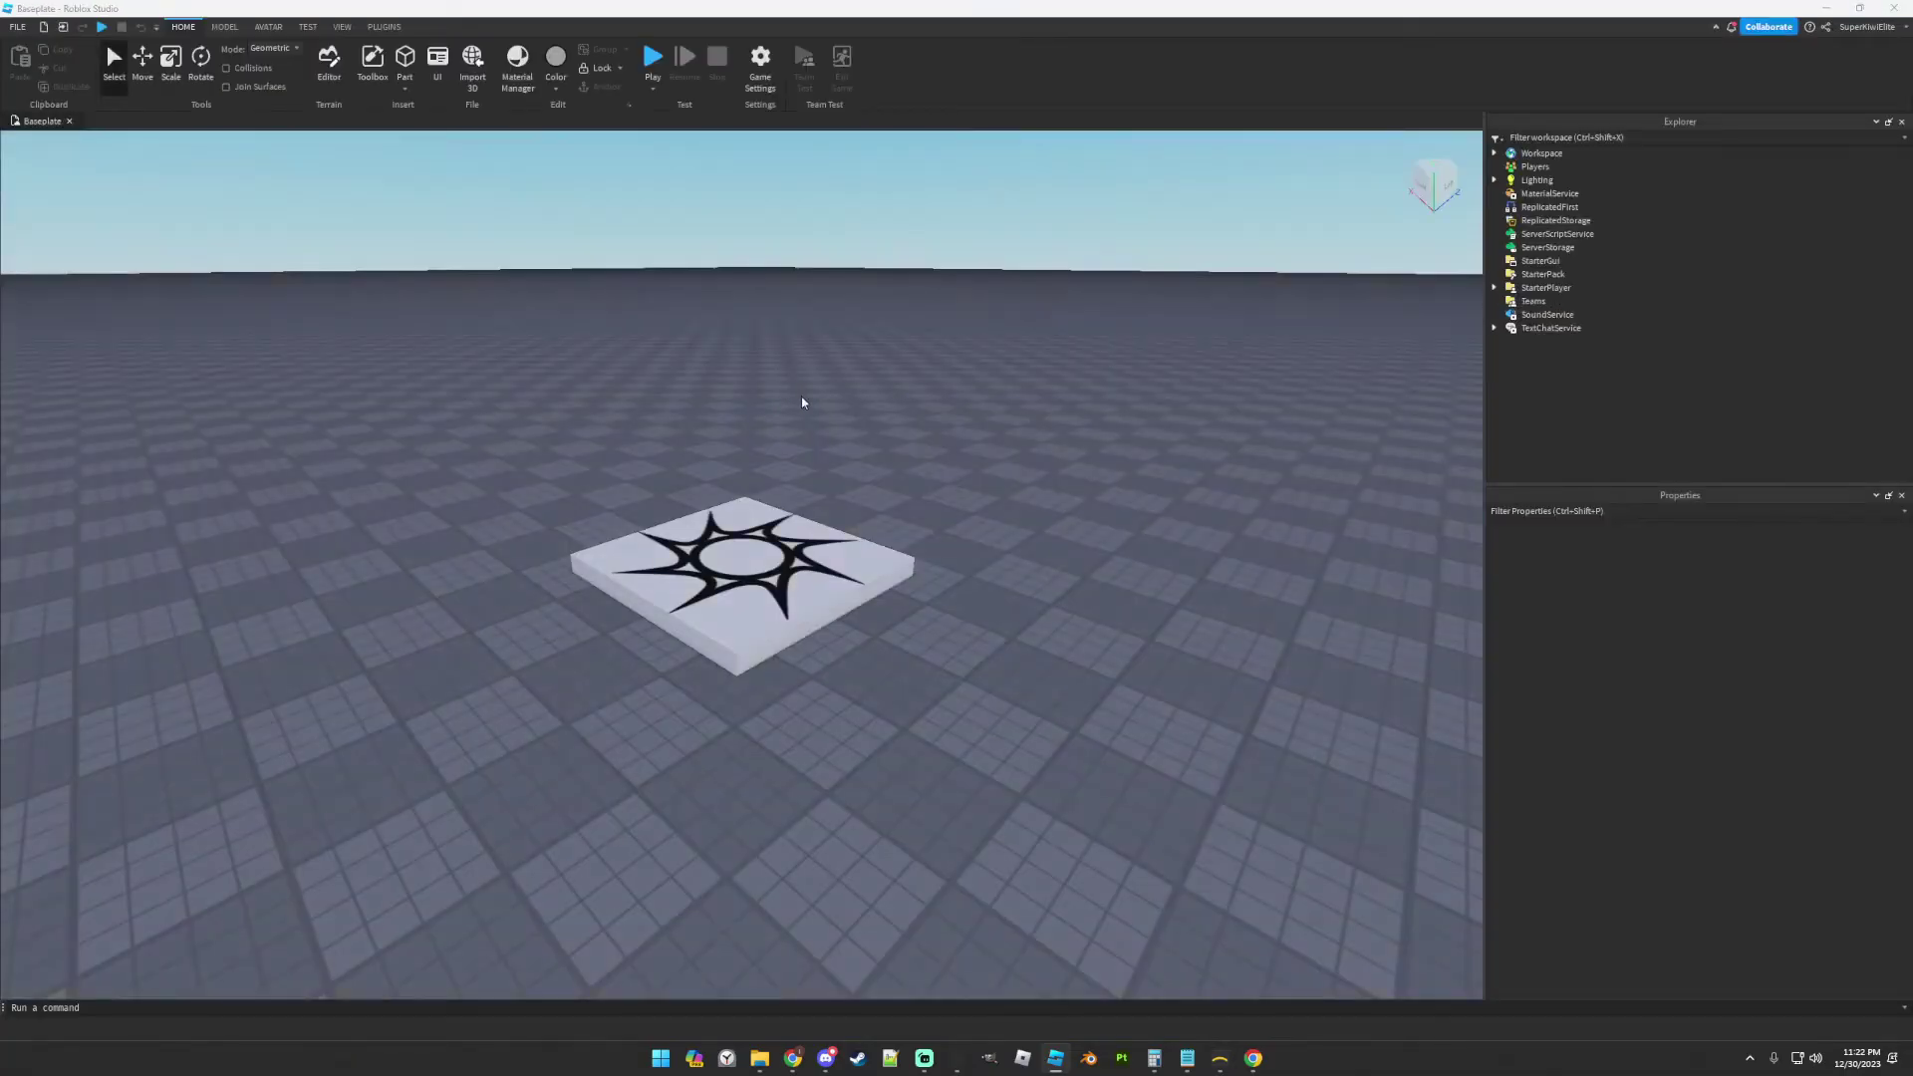
- Delete the Baseplate and the SpawnLocation from the workspace
right_click_drag(832, 411, 832, 411)
key("s")
key("s")
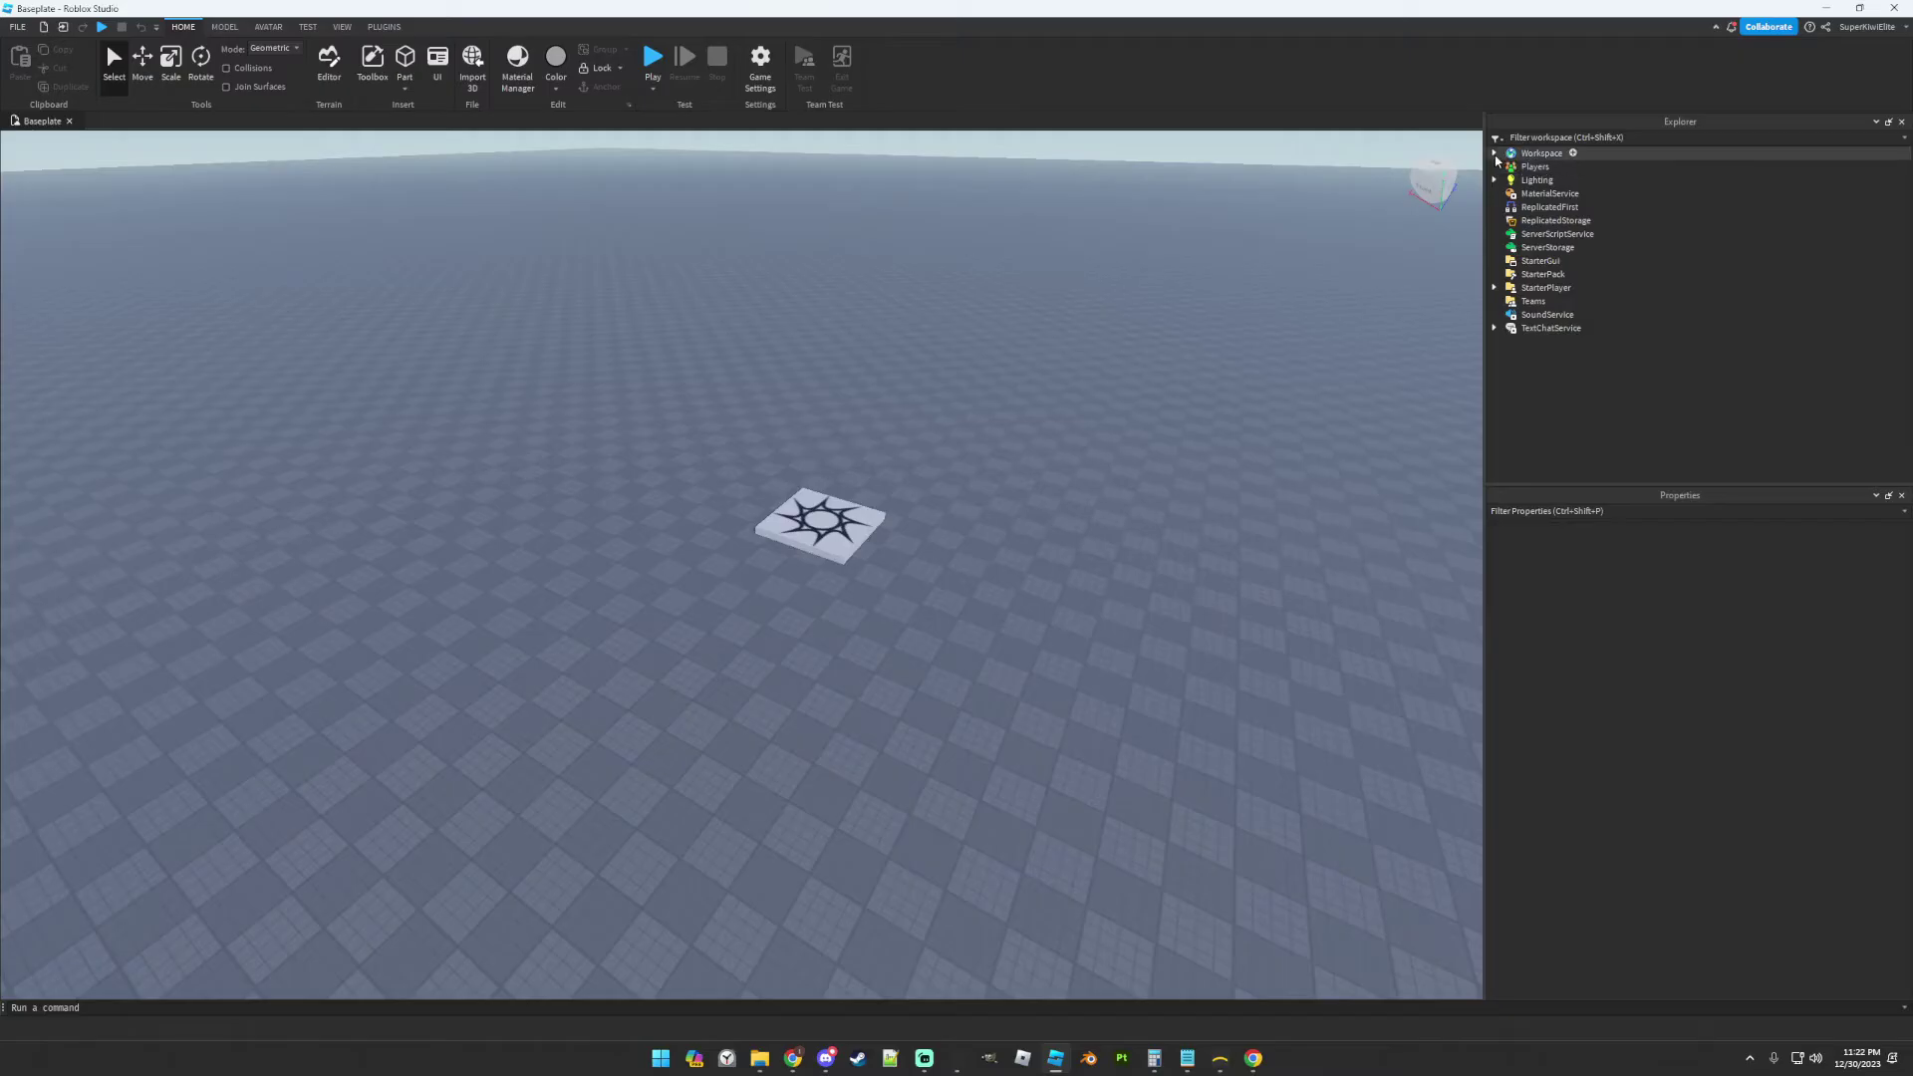
left_click(1494, 152)
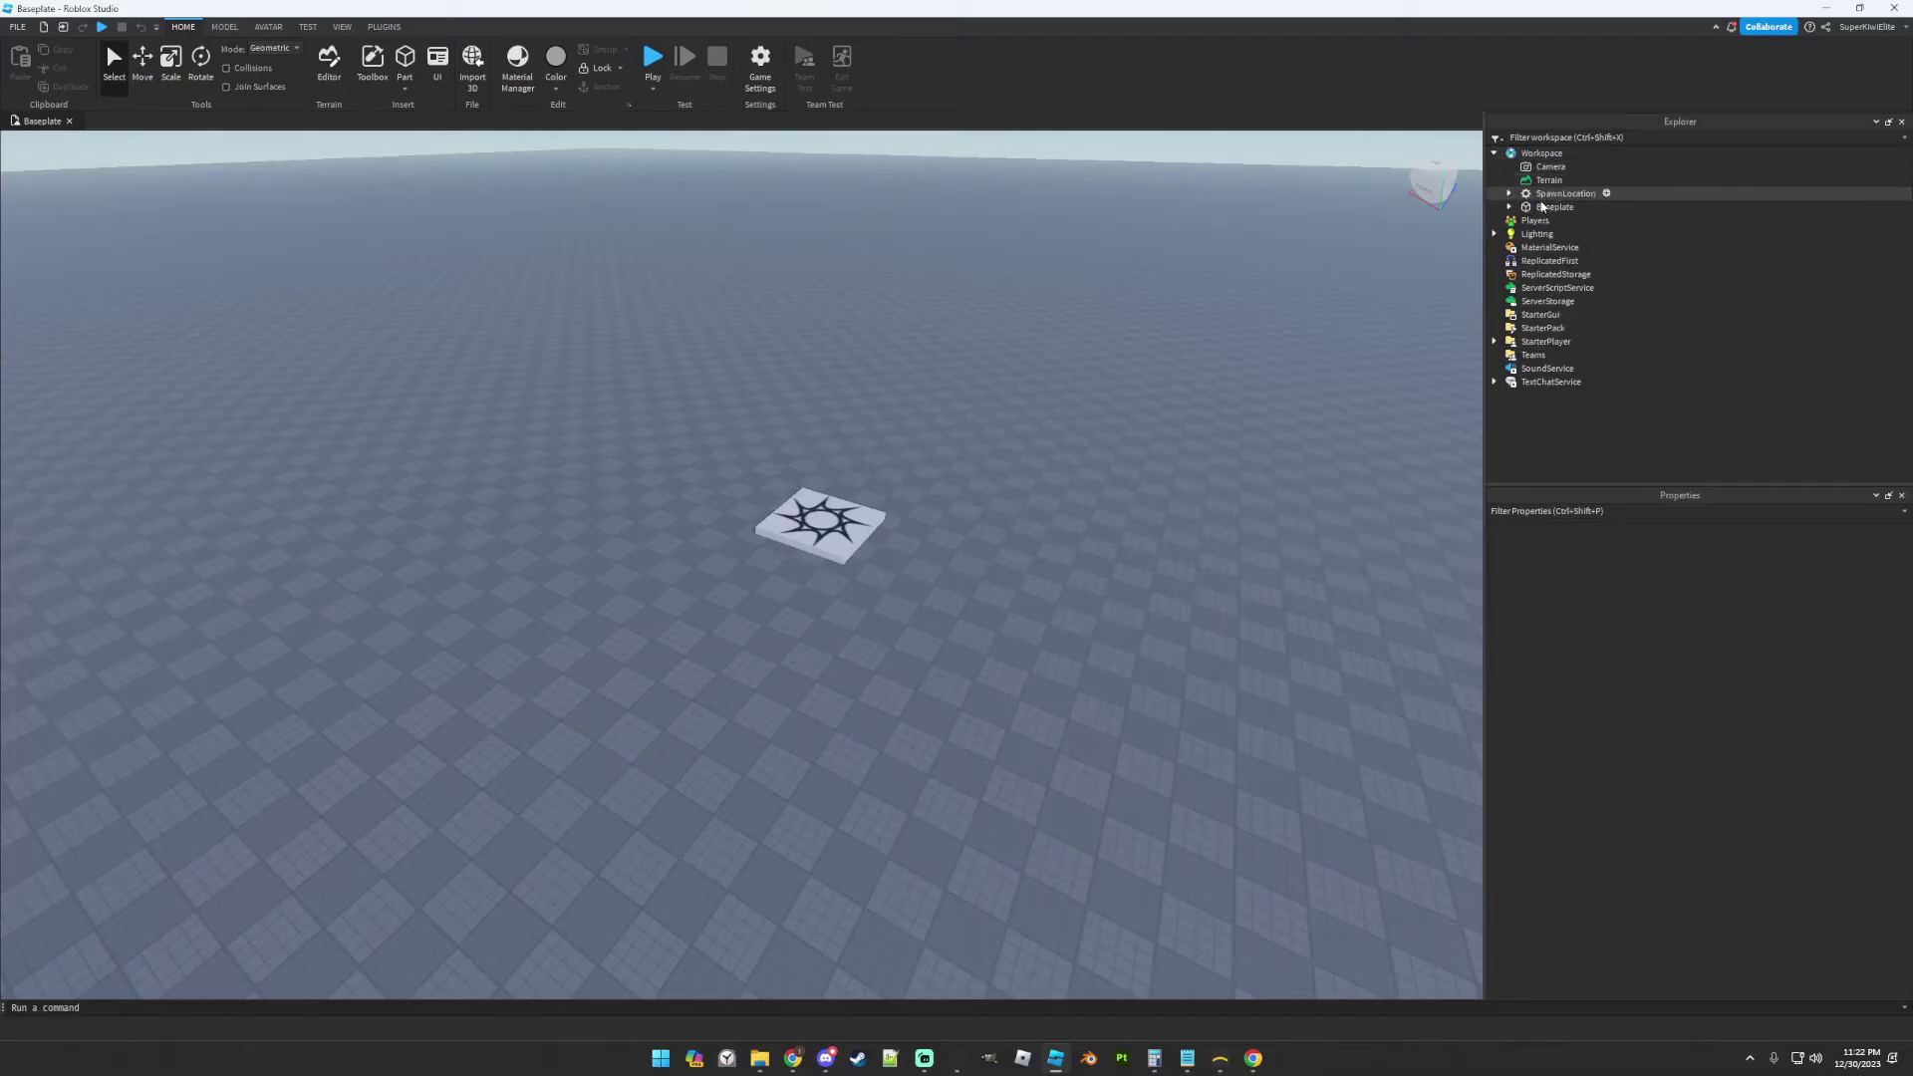
left_click(1543, 208)
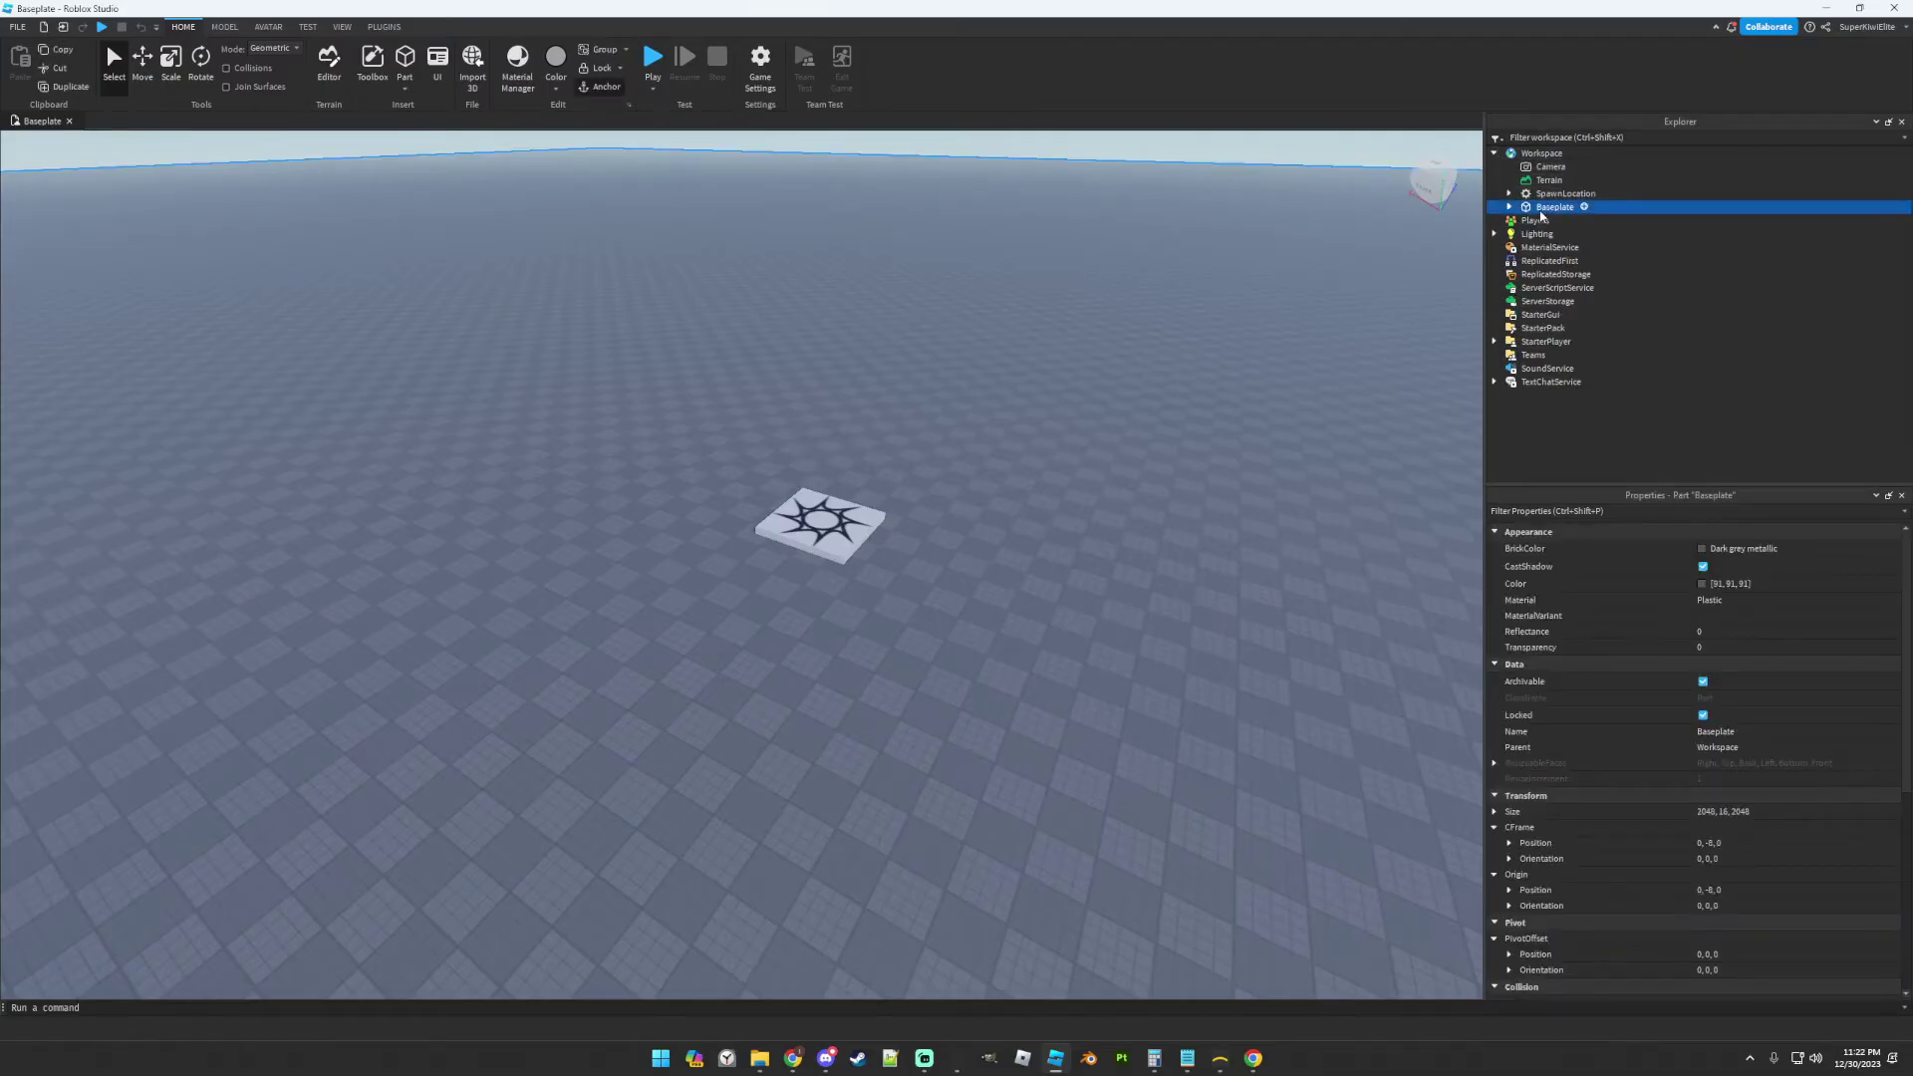
key("Delete")
left_click(828, 510)
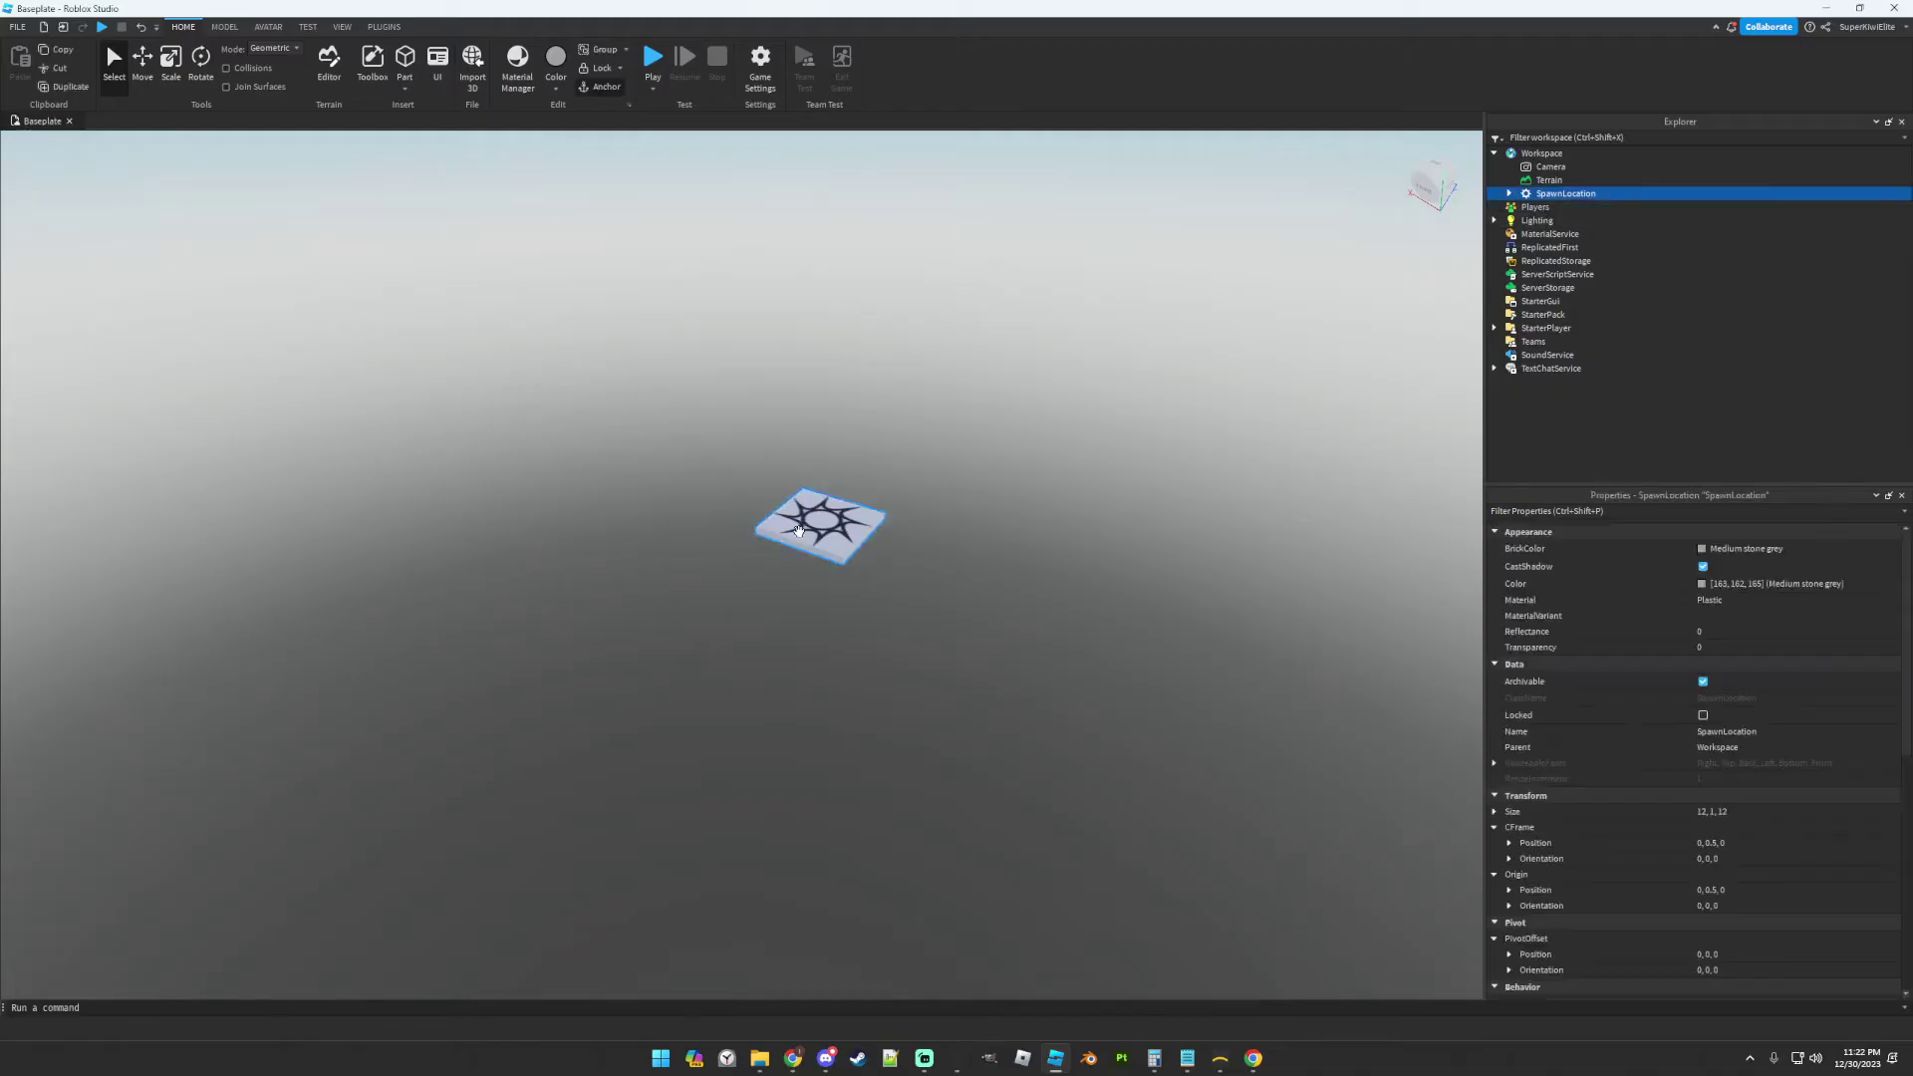
key("Delete")
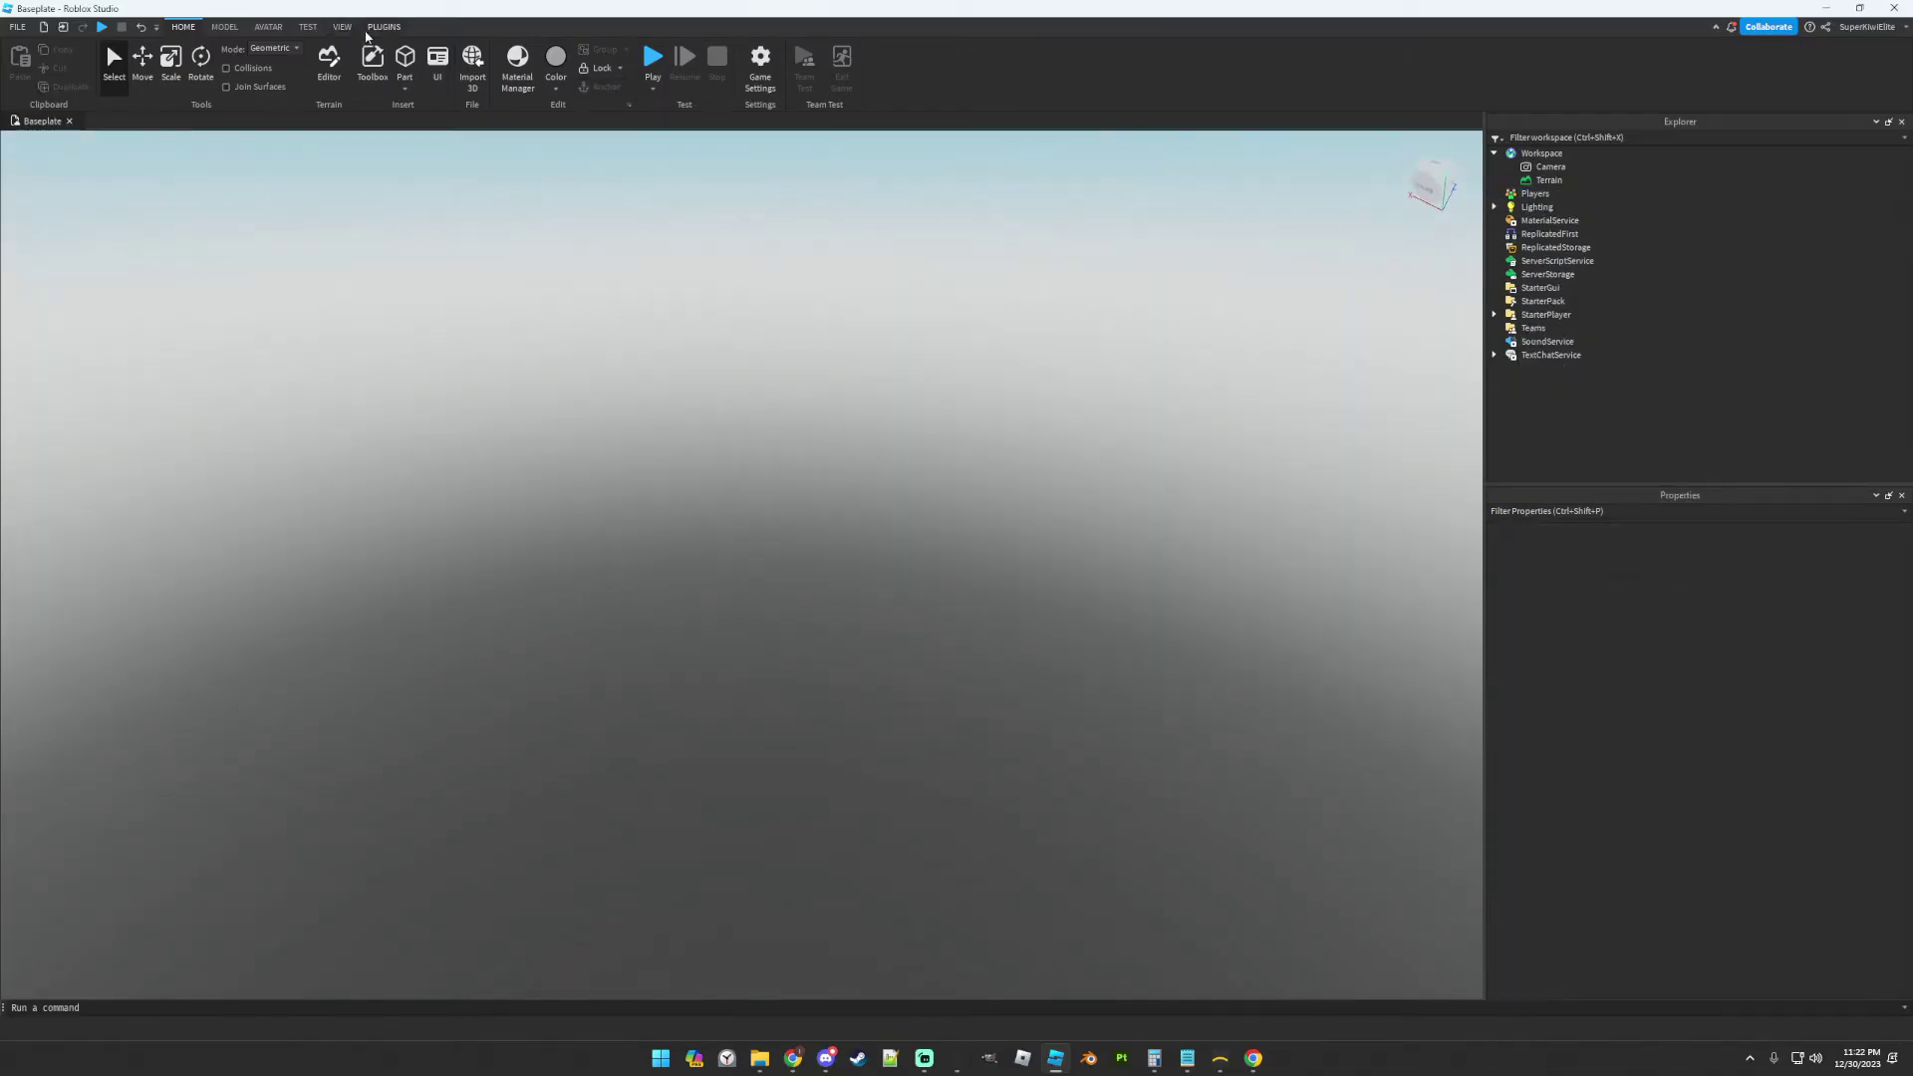
- Load Mesher.obj from the MountainTestMap002\003 folder into the MeshVox plugin, using OBJ as the load source
left_click(373, 29)
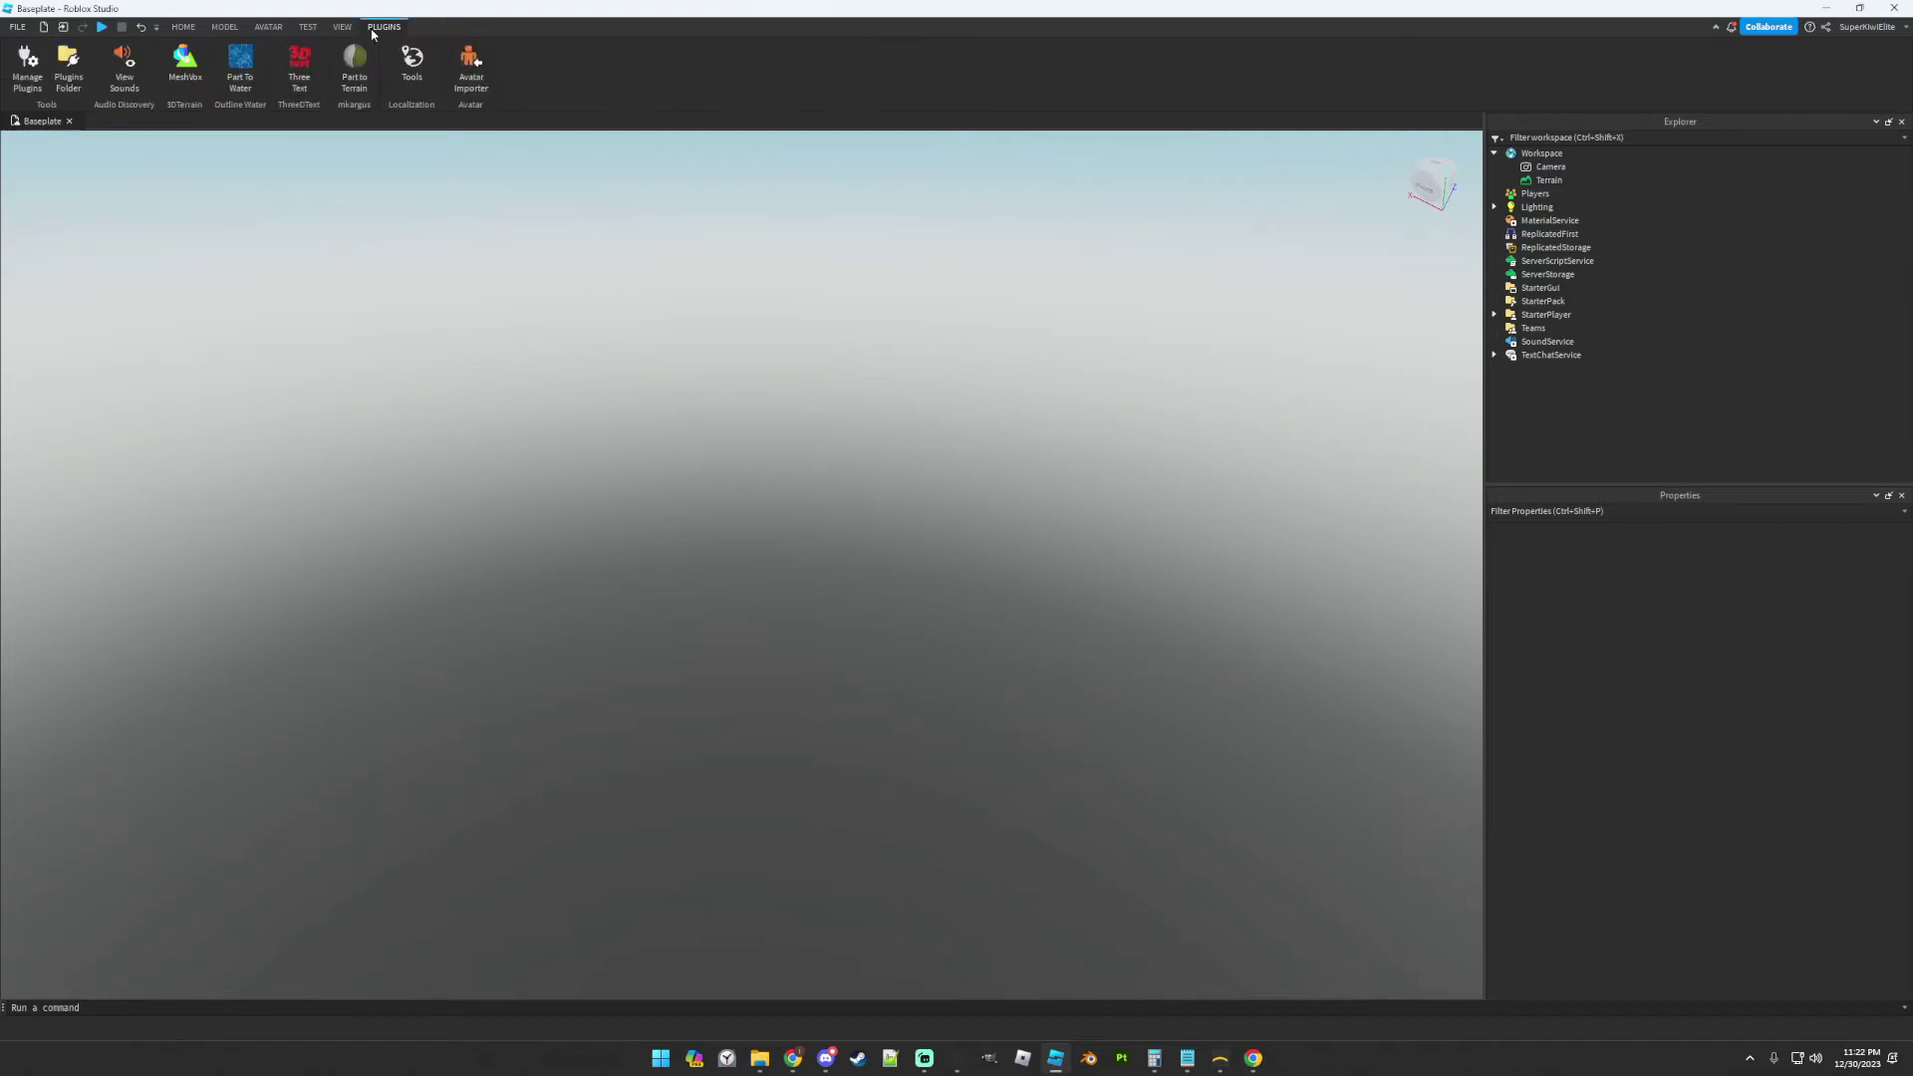
left_click(187, 80)
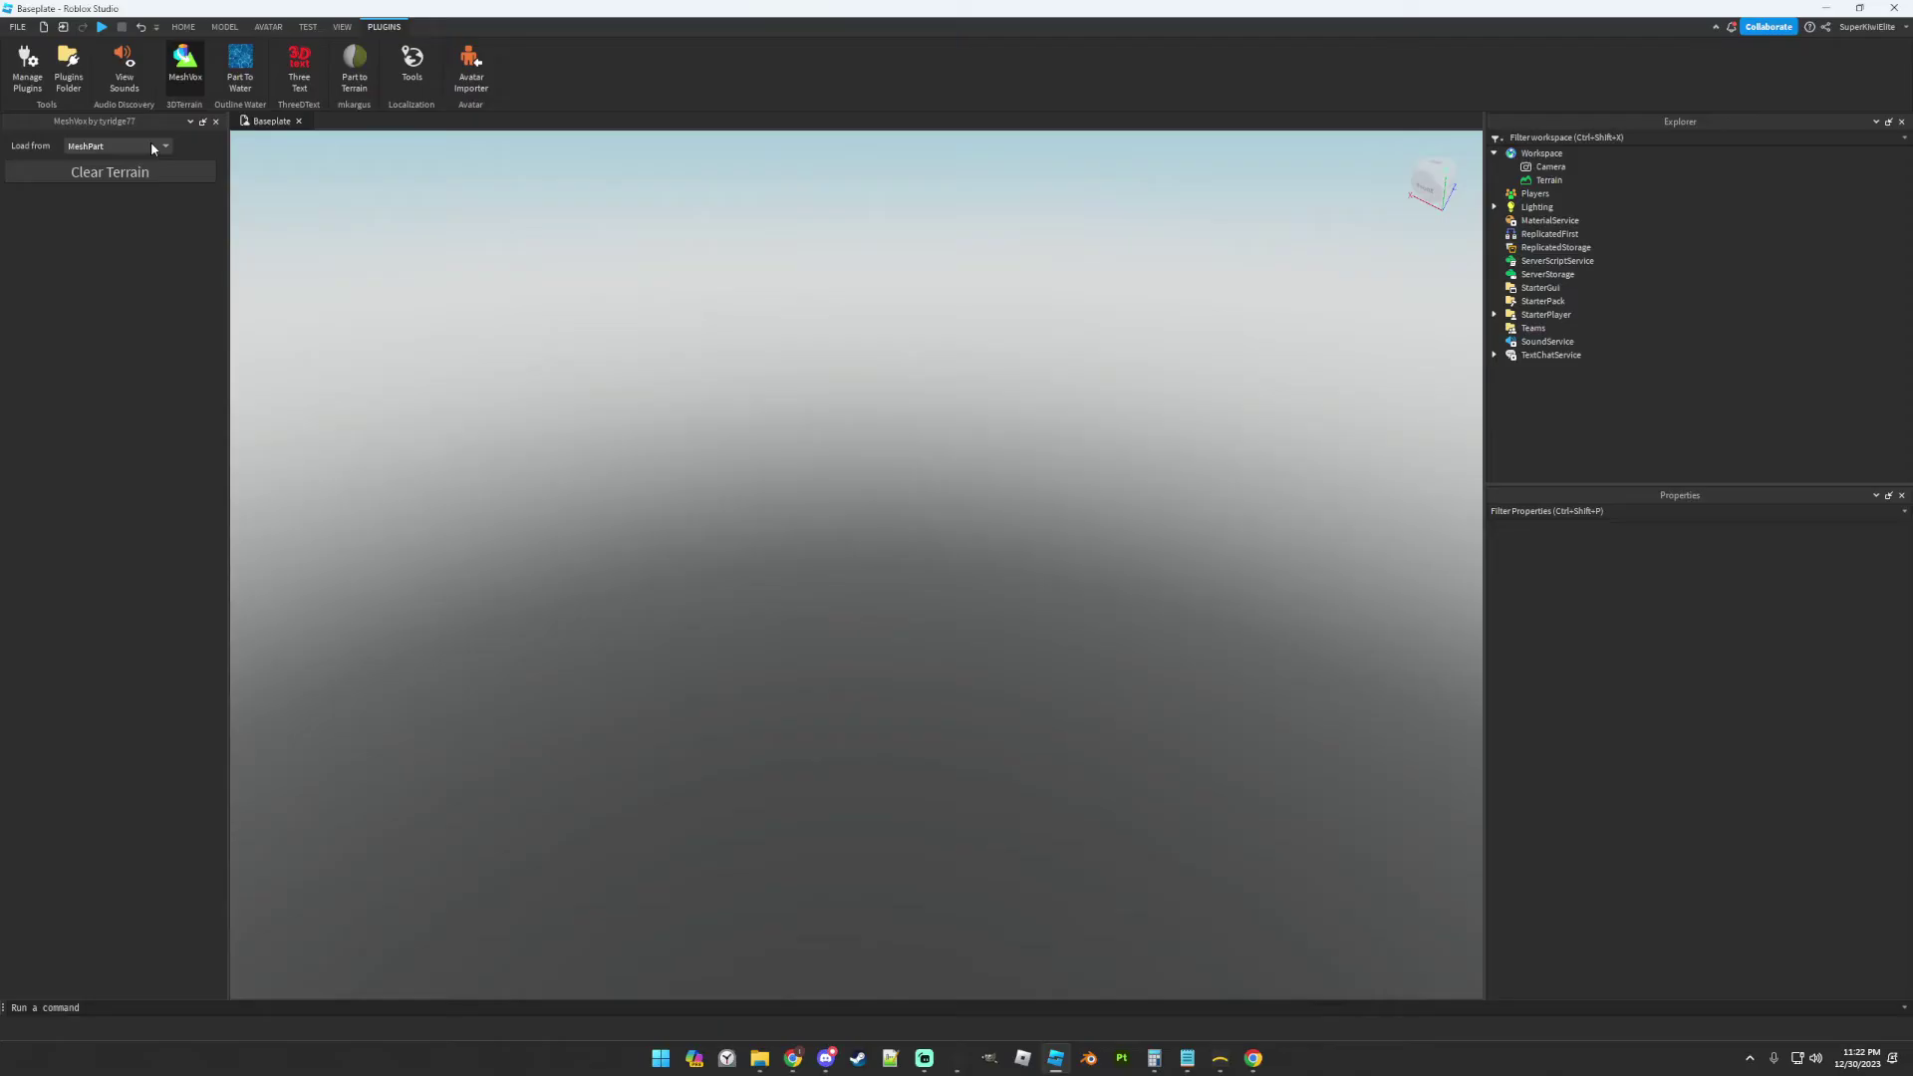
left_click(151, 145)
left_click(139, 182)
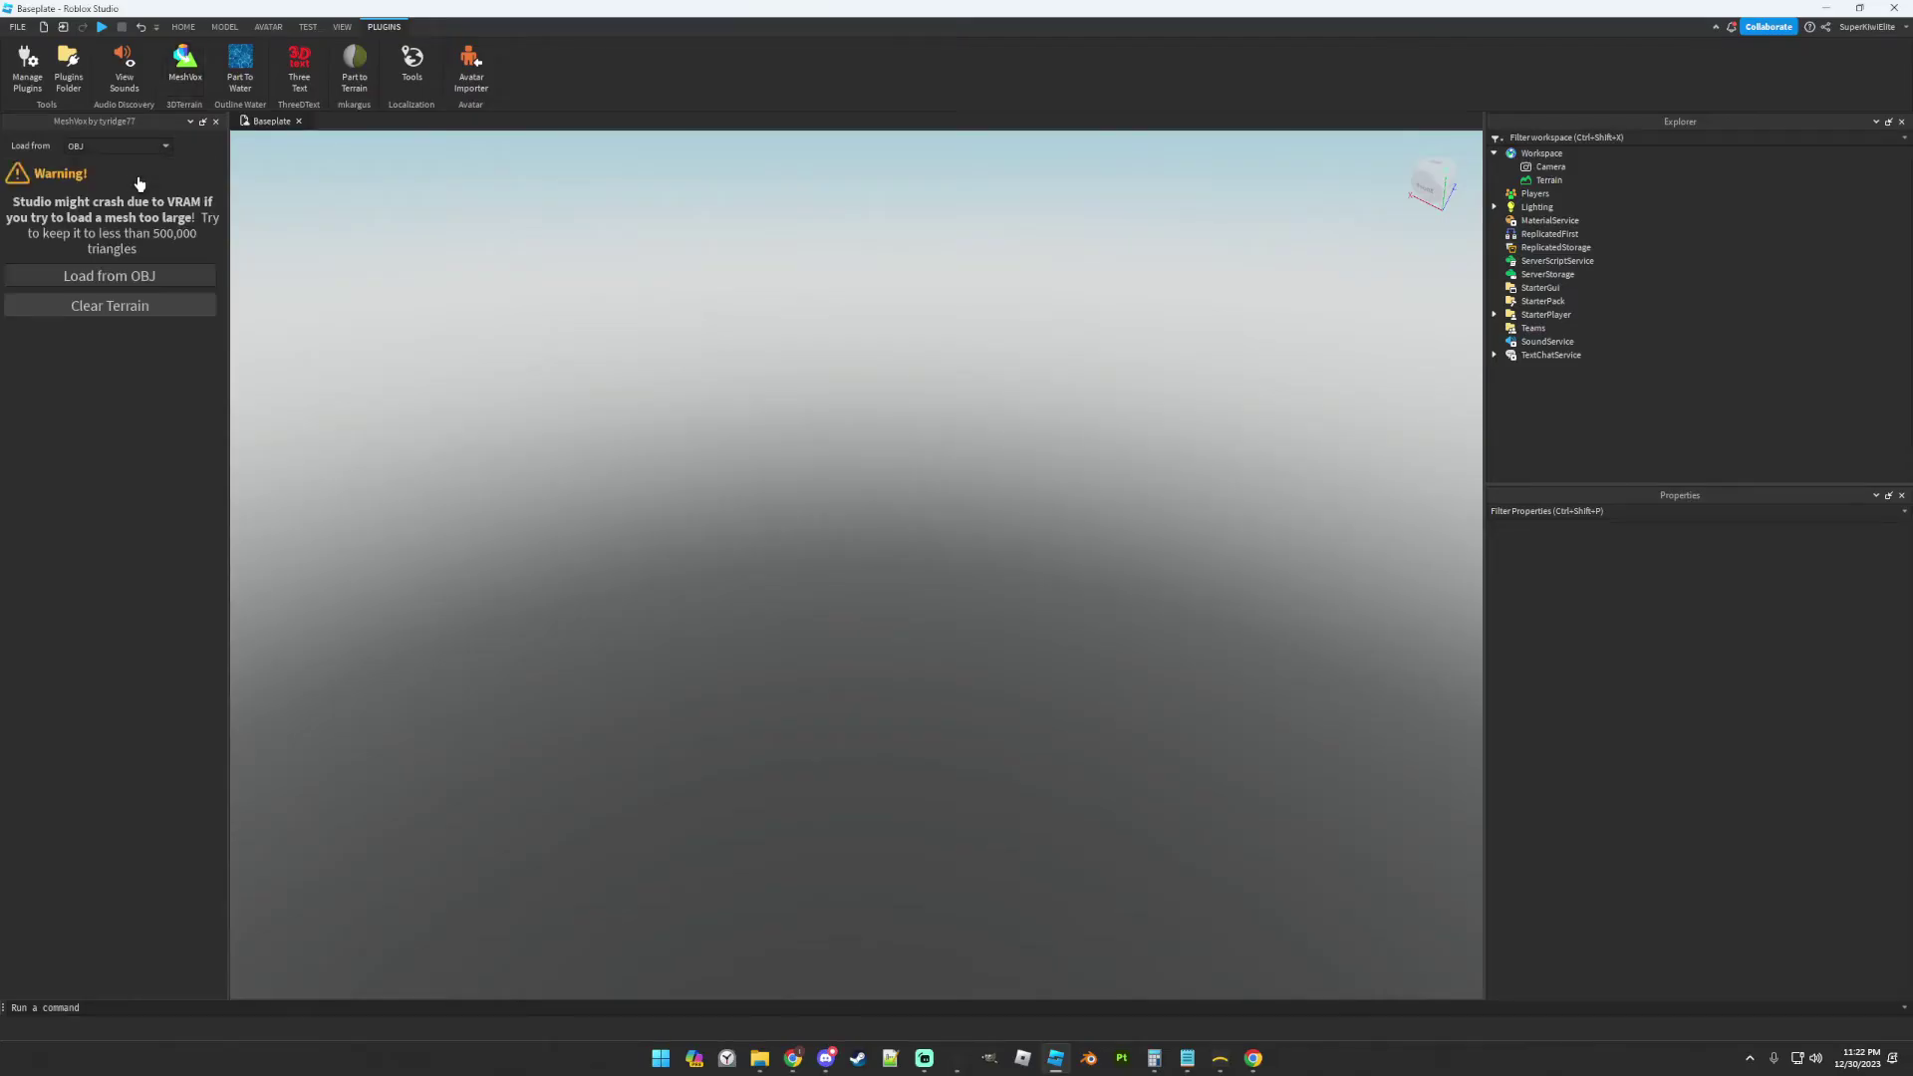
left_click(127, 287)
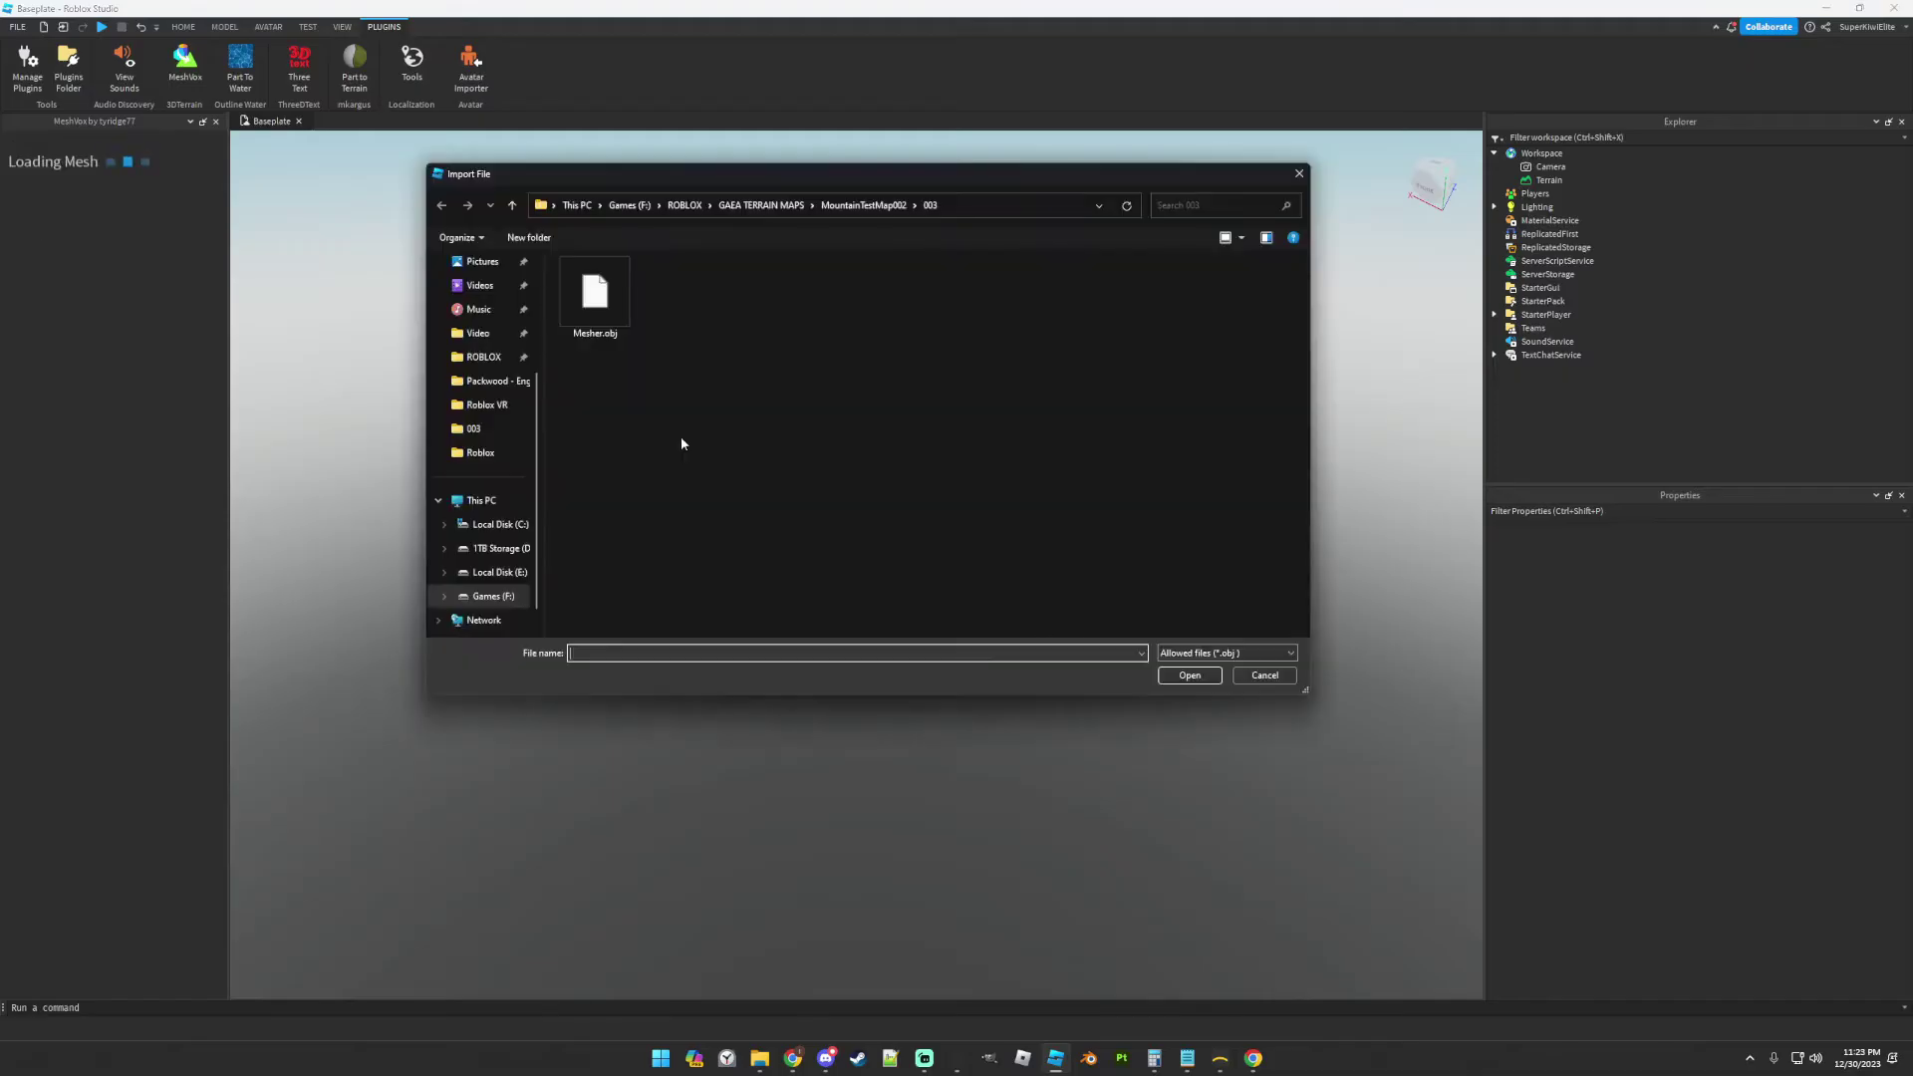
left_click(596, 325)
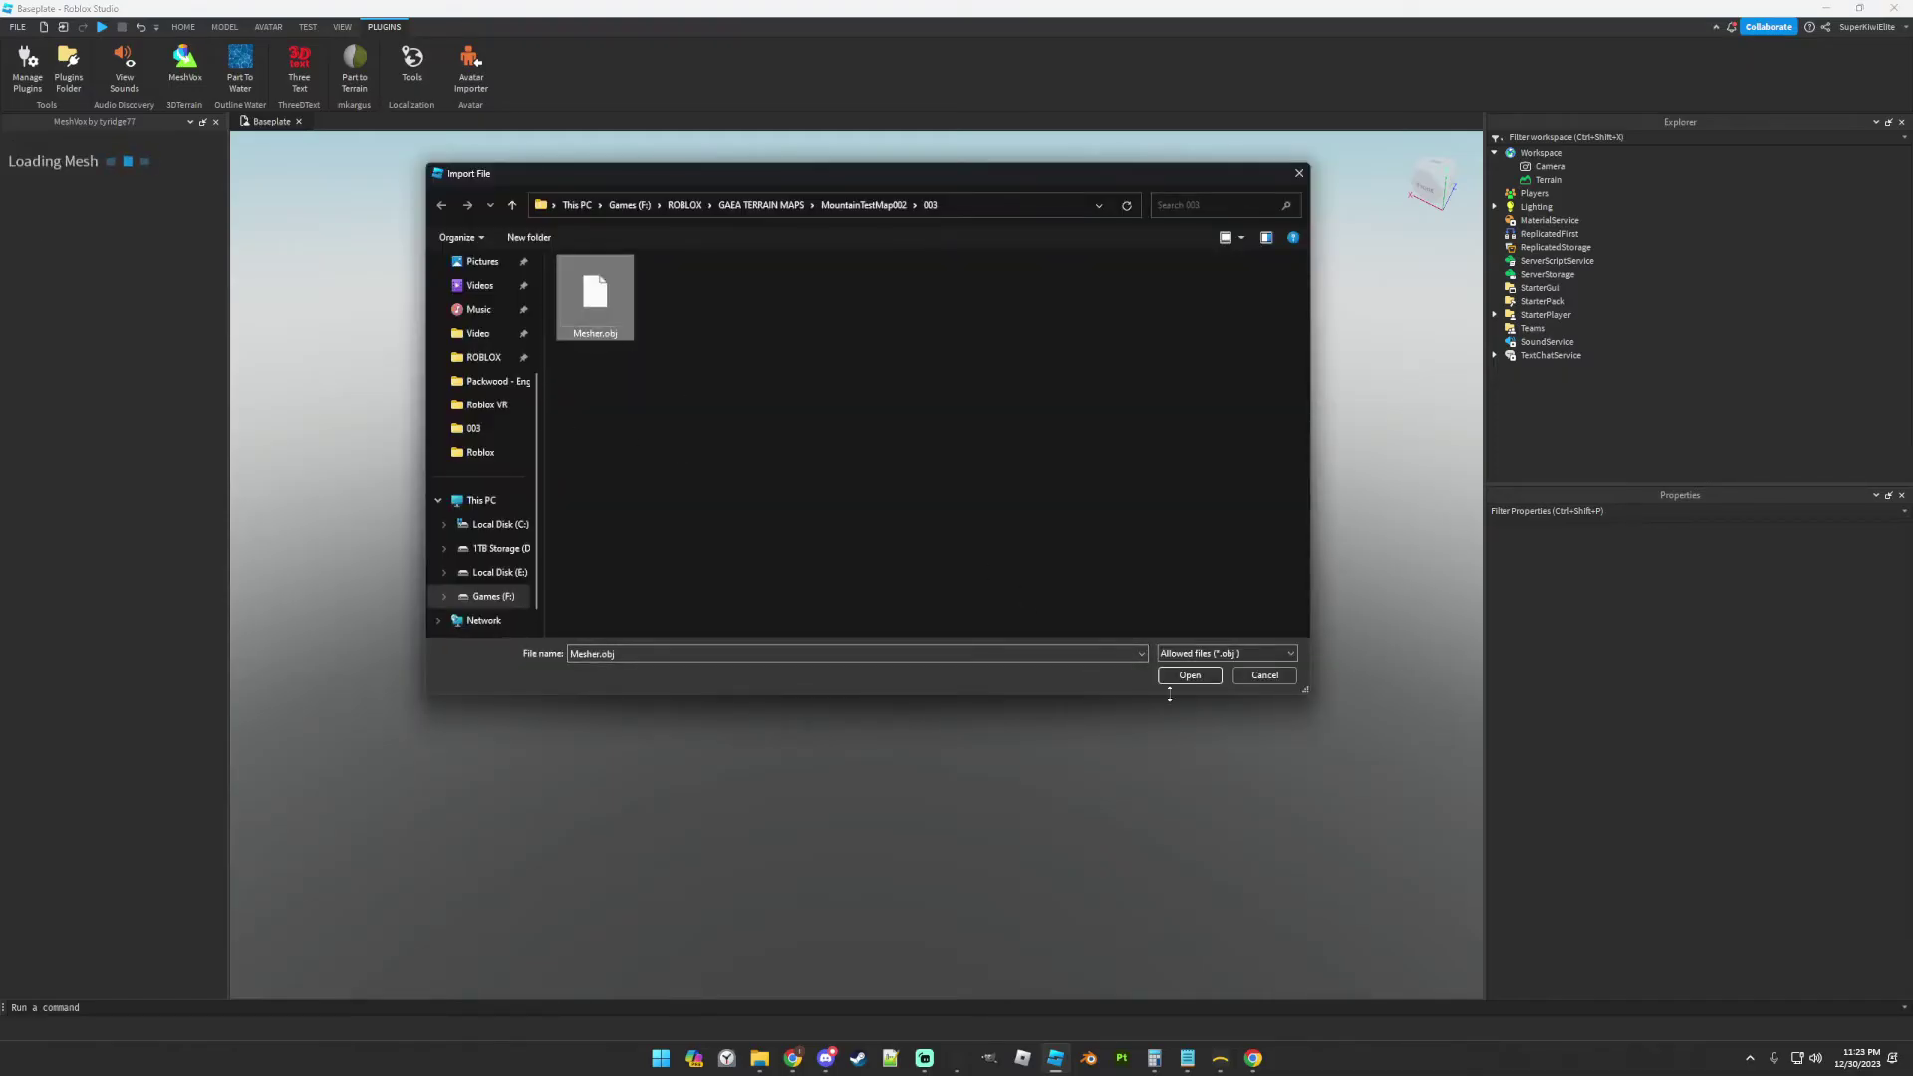
left_click(1187, 678)
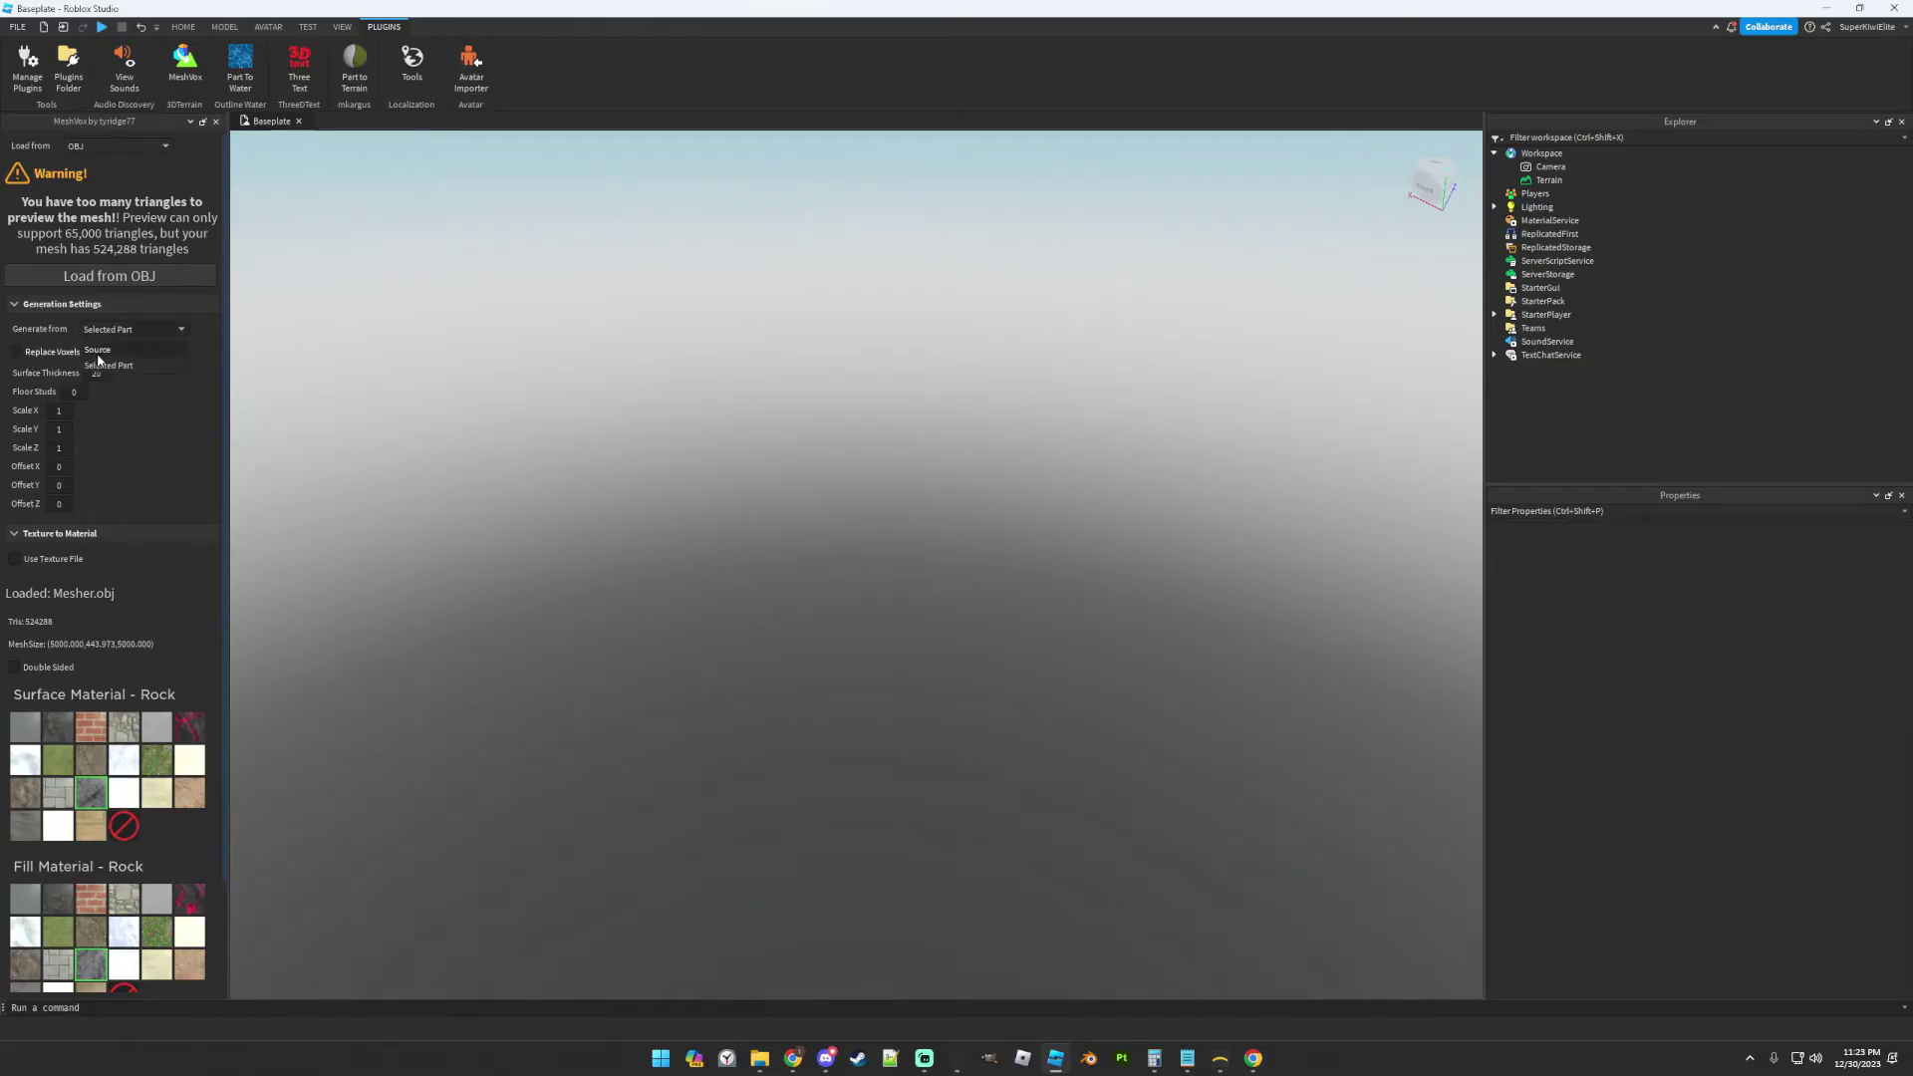
- Generate the terrain from Source in MeshVox with Grass as both the surface and fill material
left_click(100, 353)
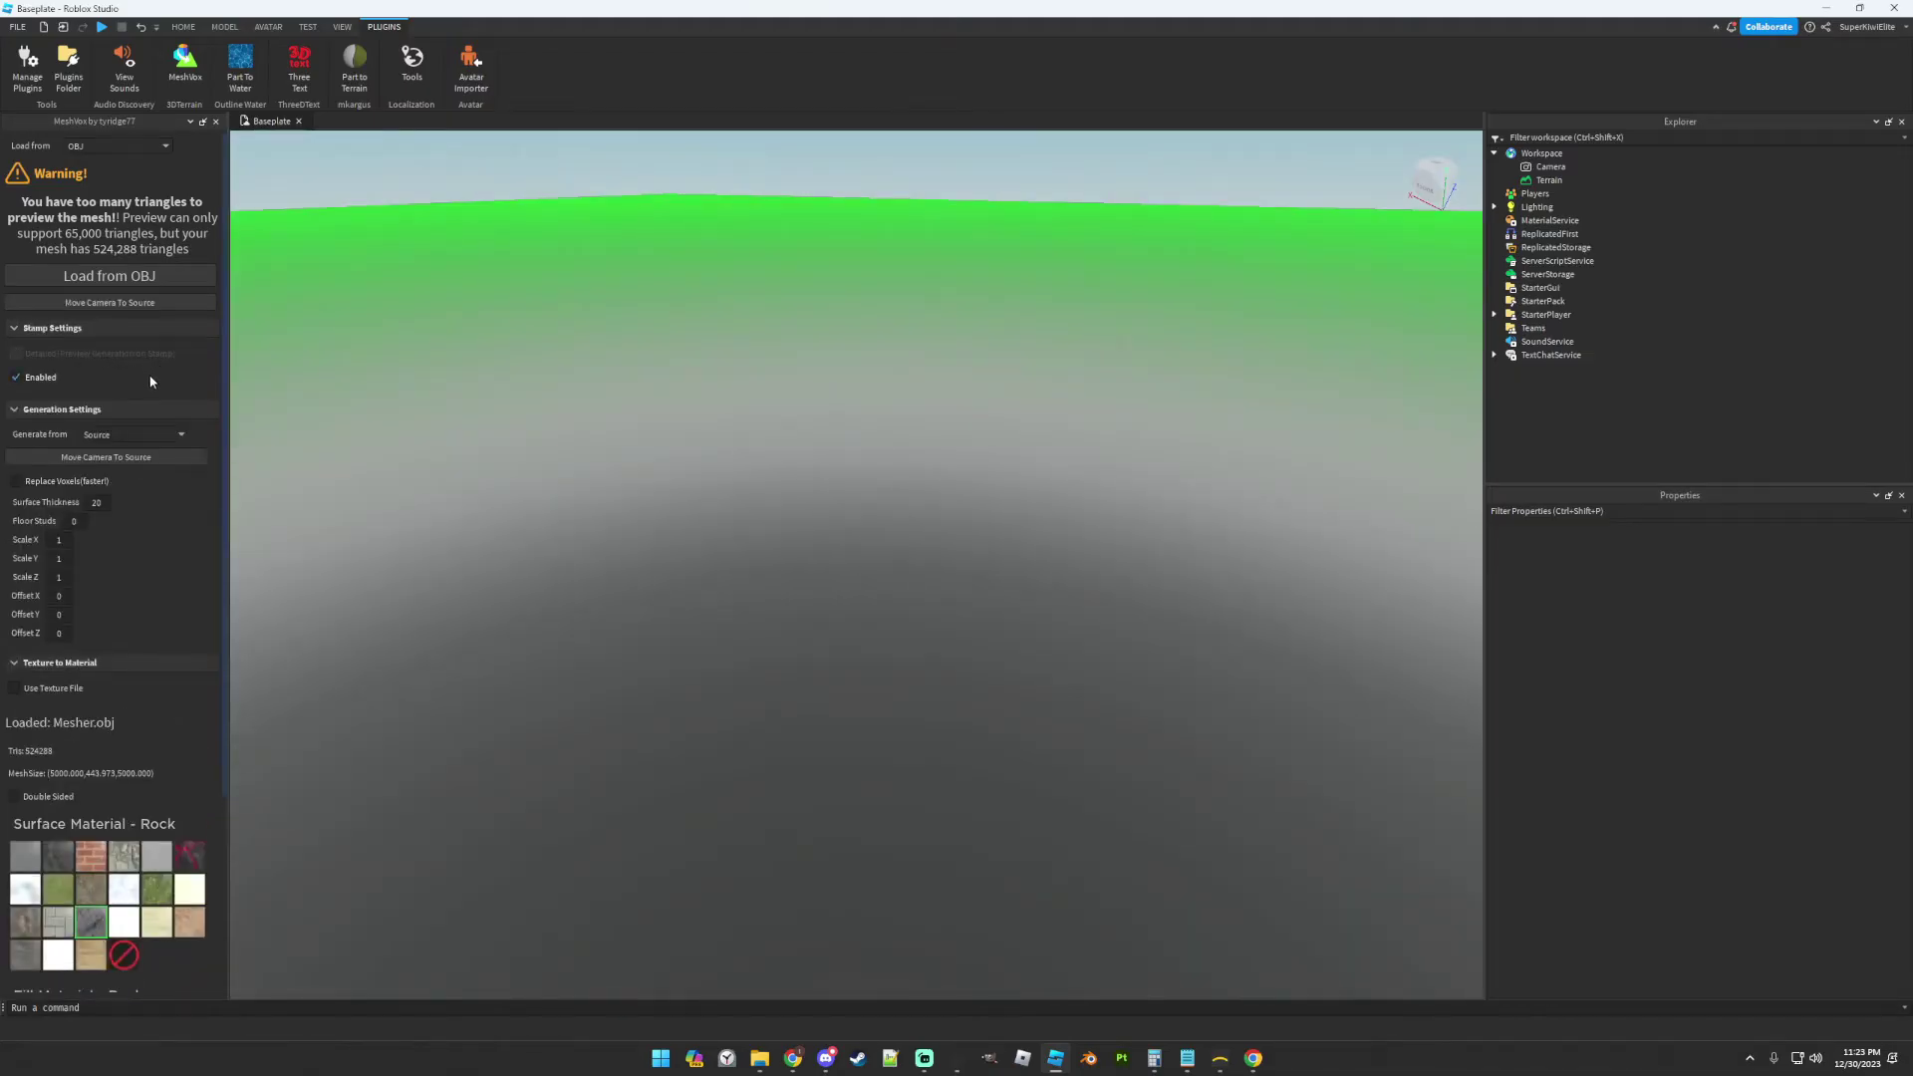
scroll(144, 449, "down", 5)
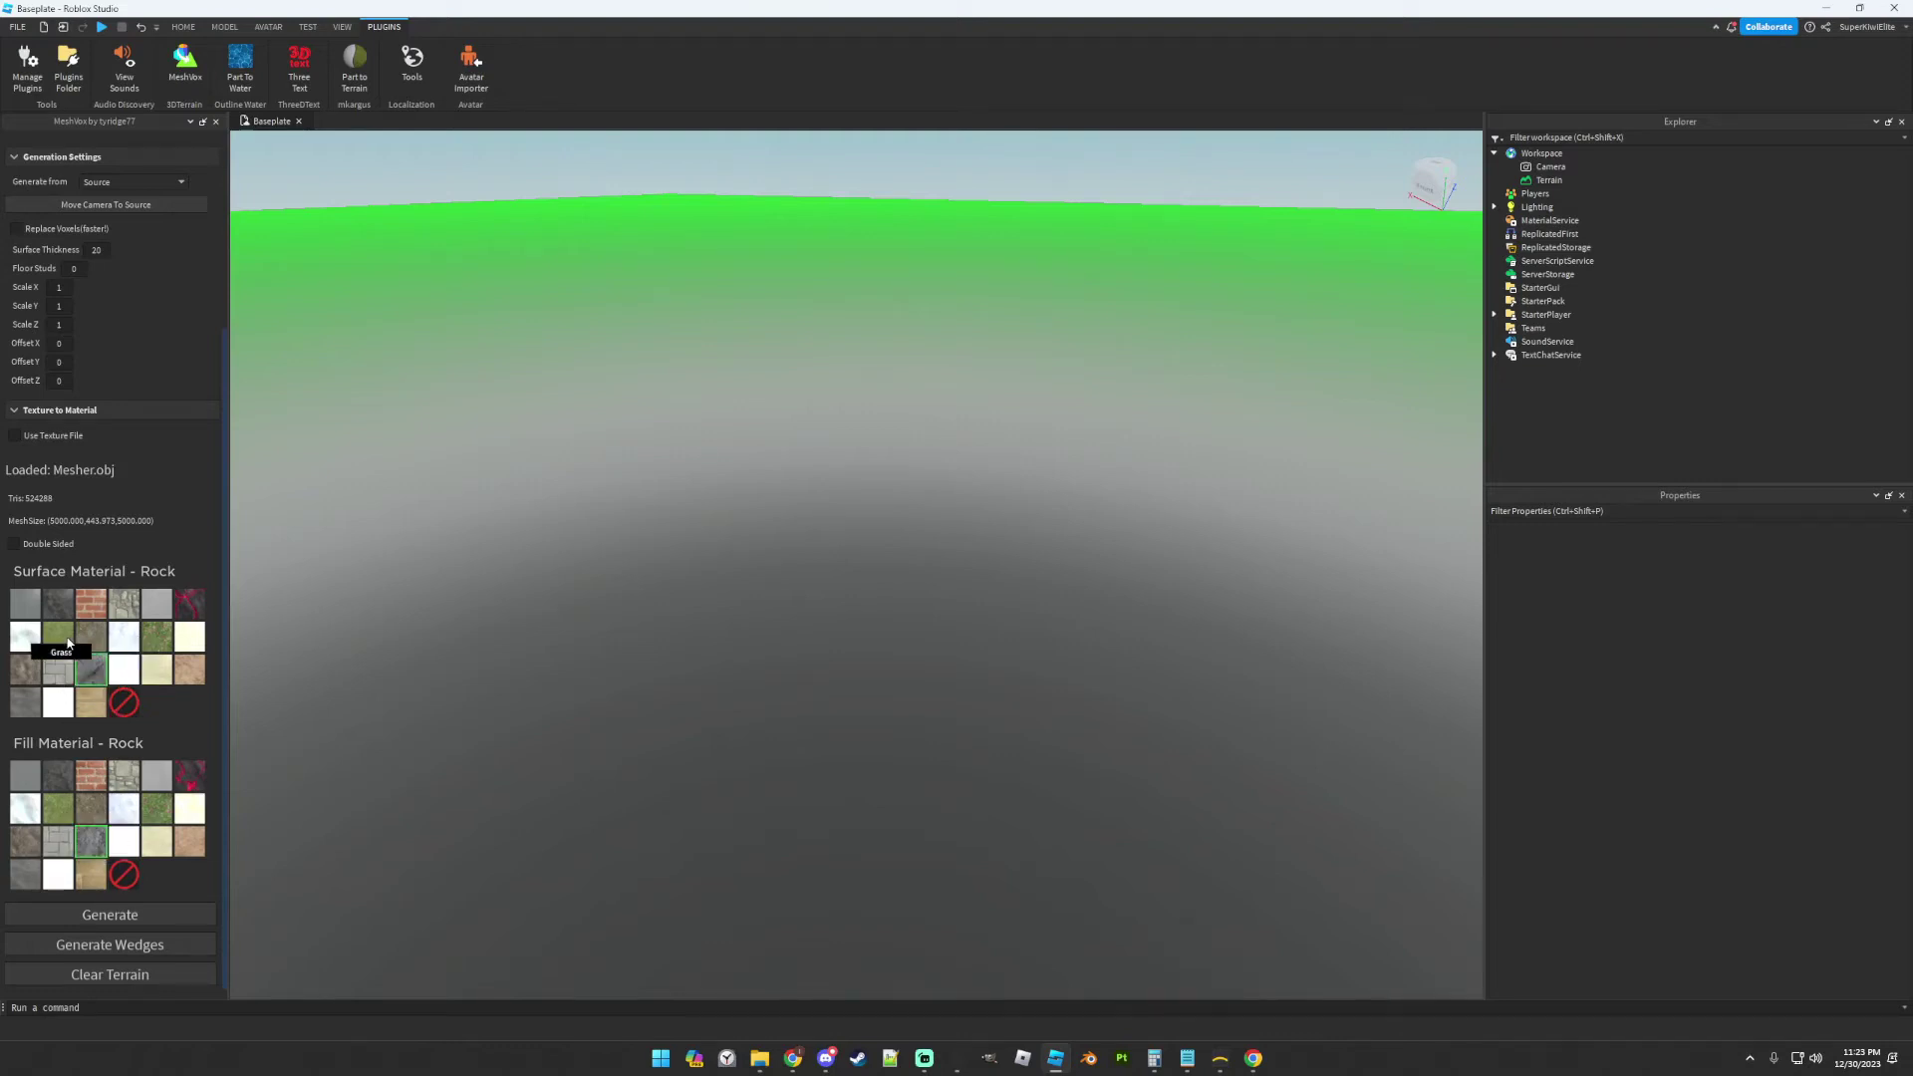
left_click(66, 640)
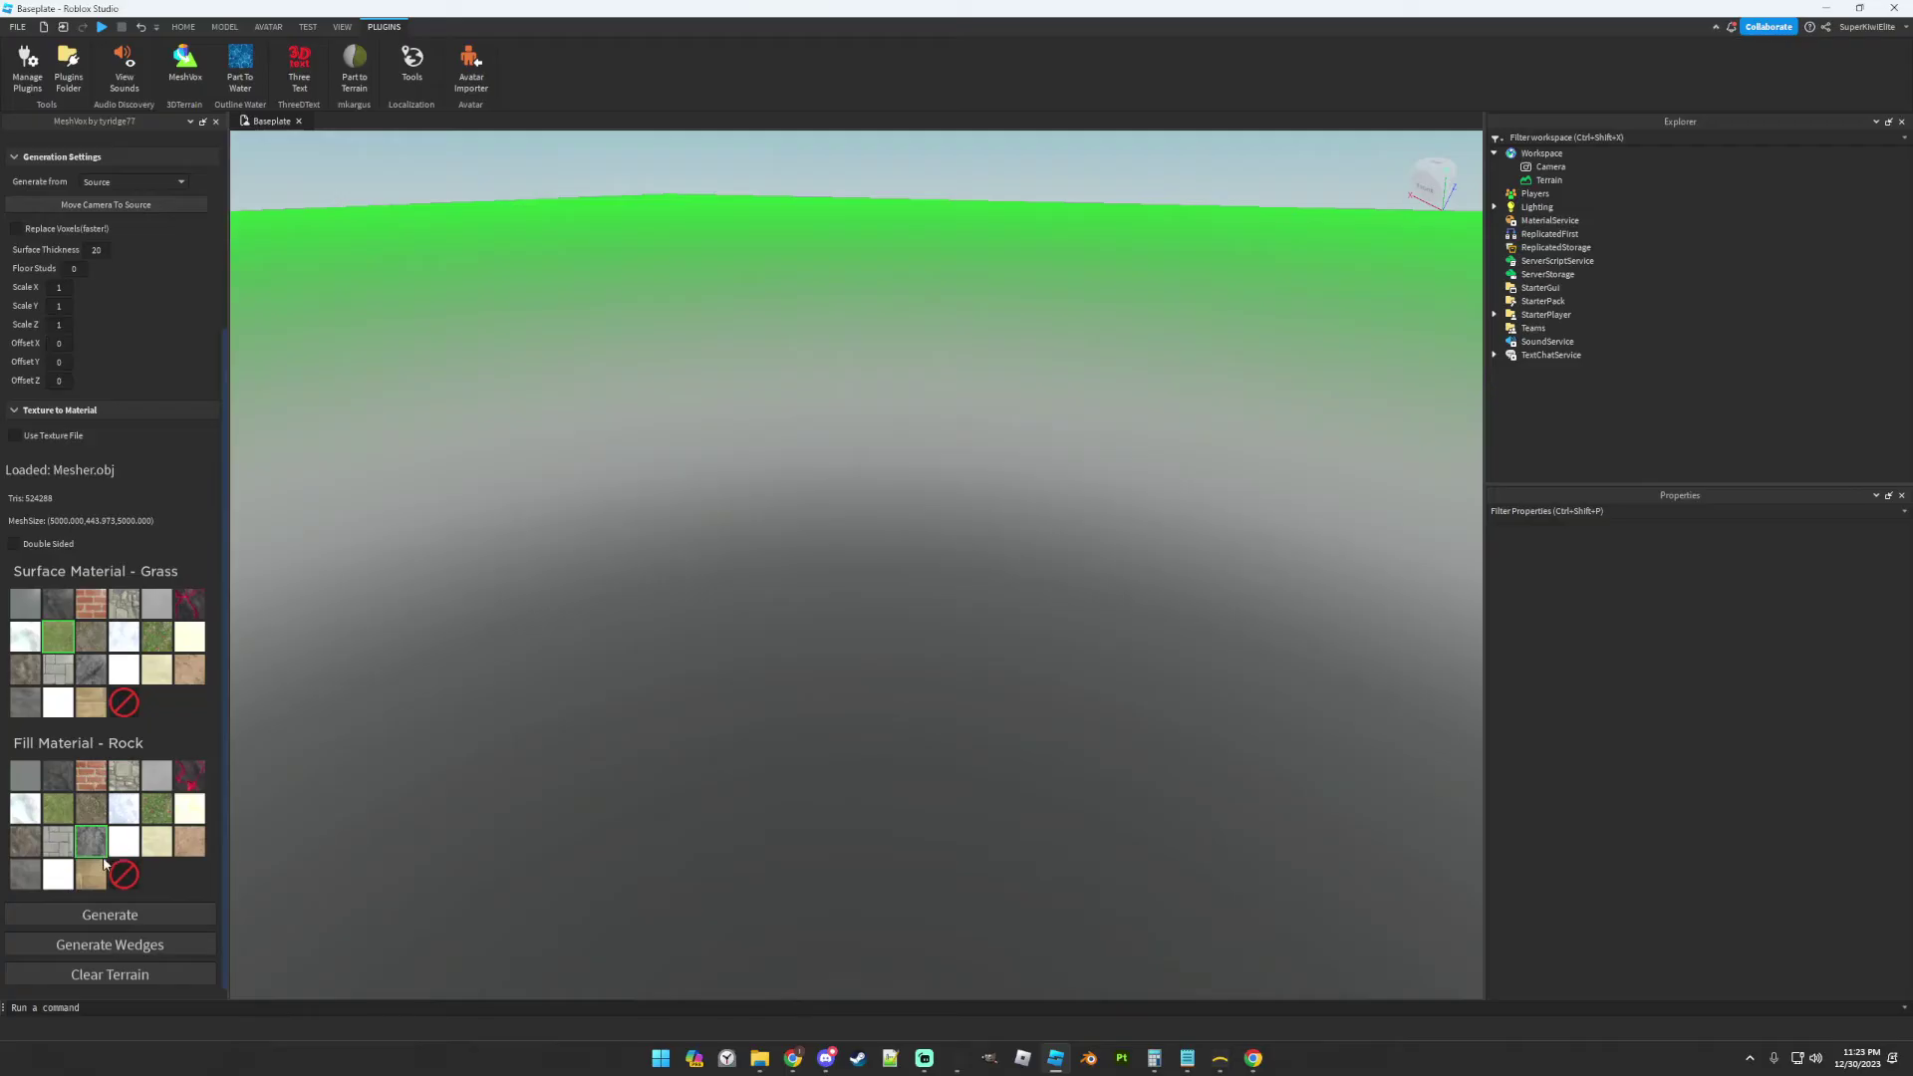
left_click(67, 812)
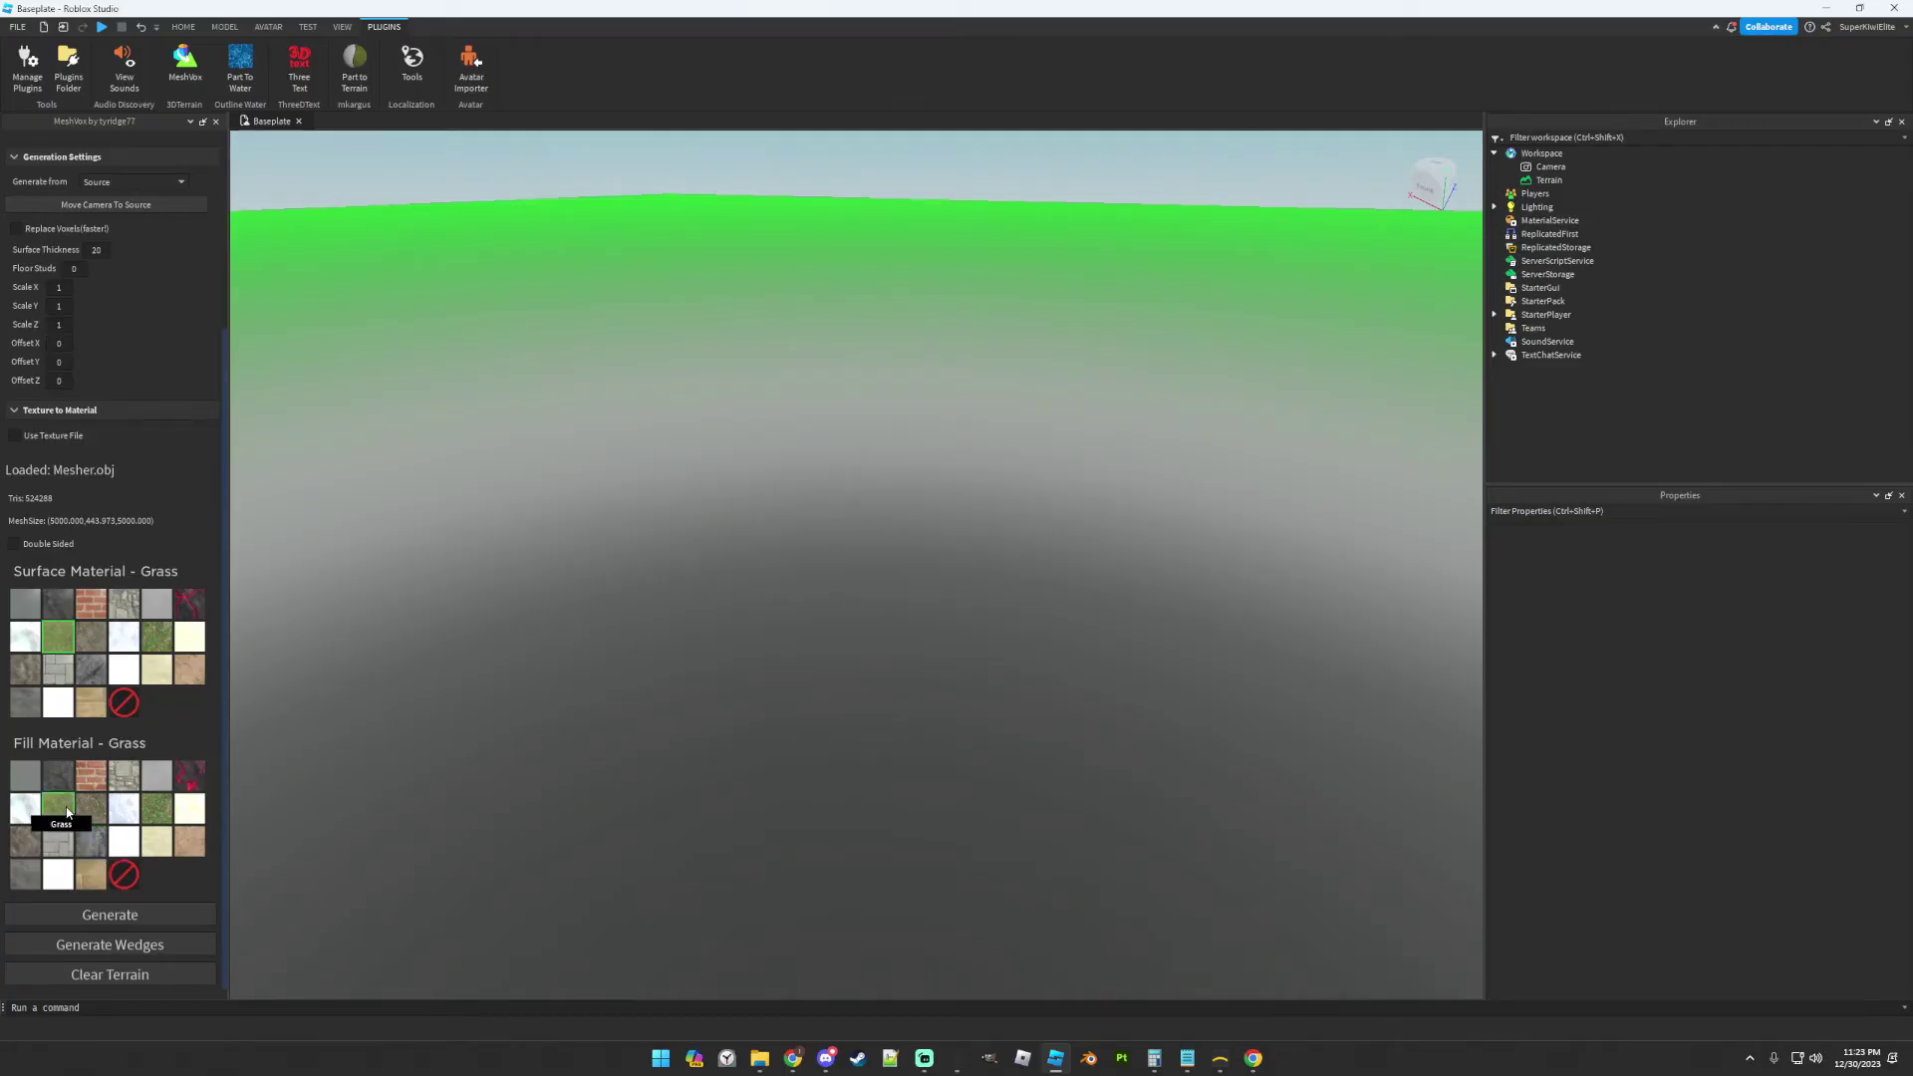
left_click(153, 915)
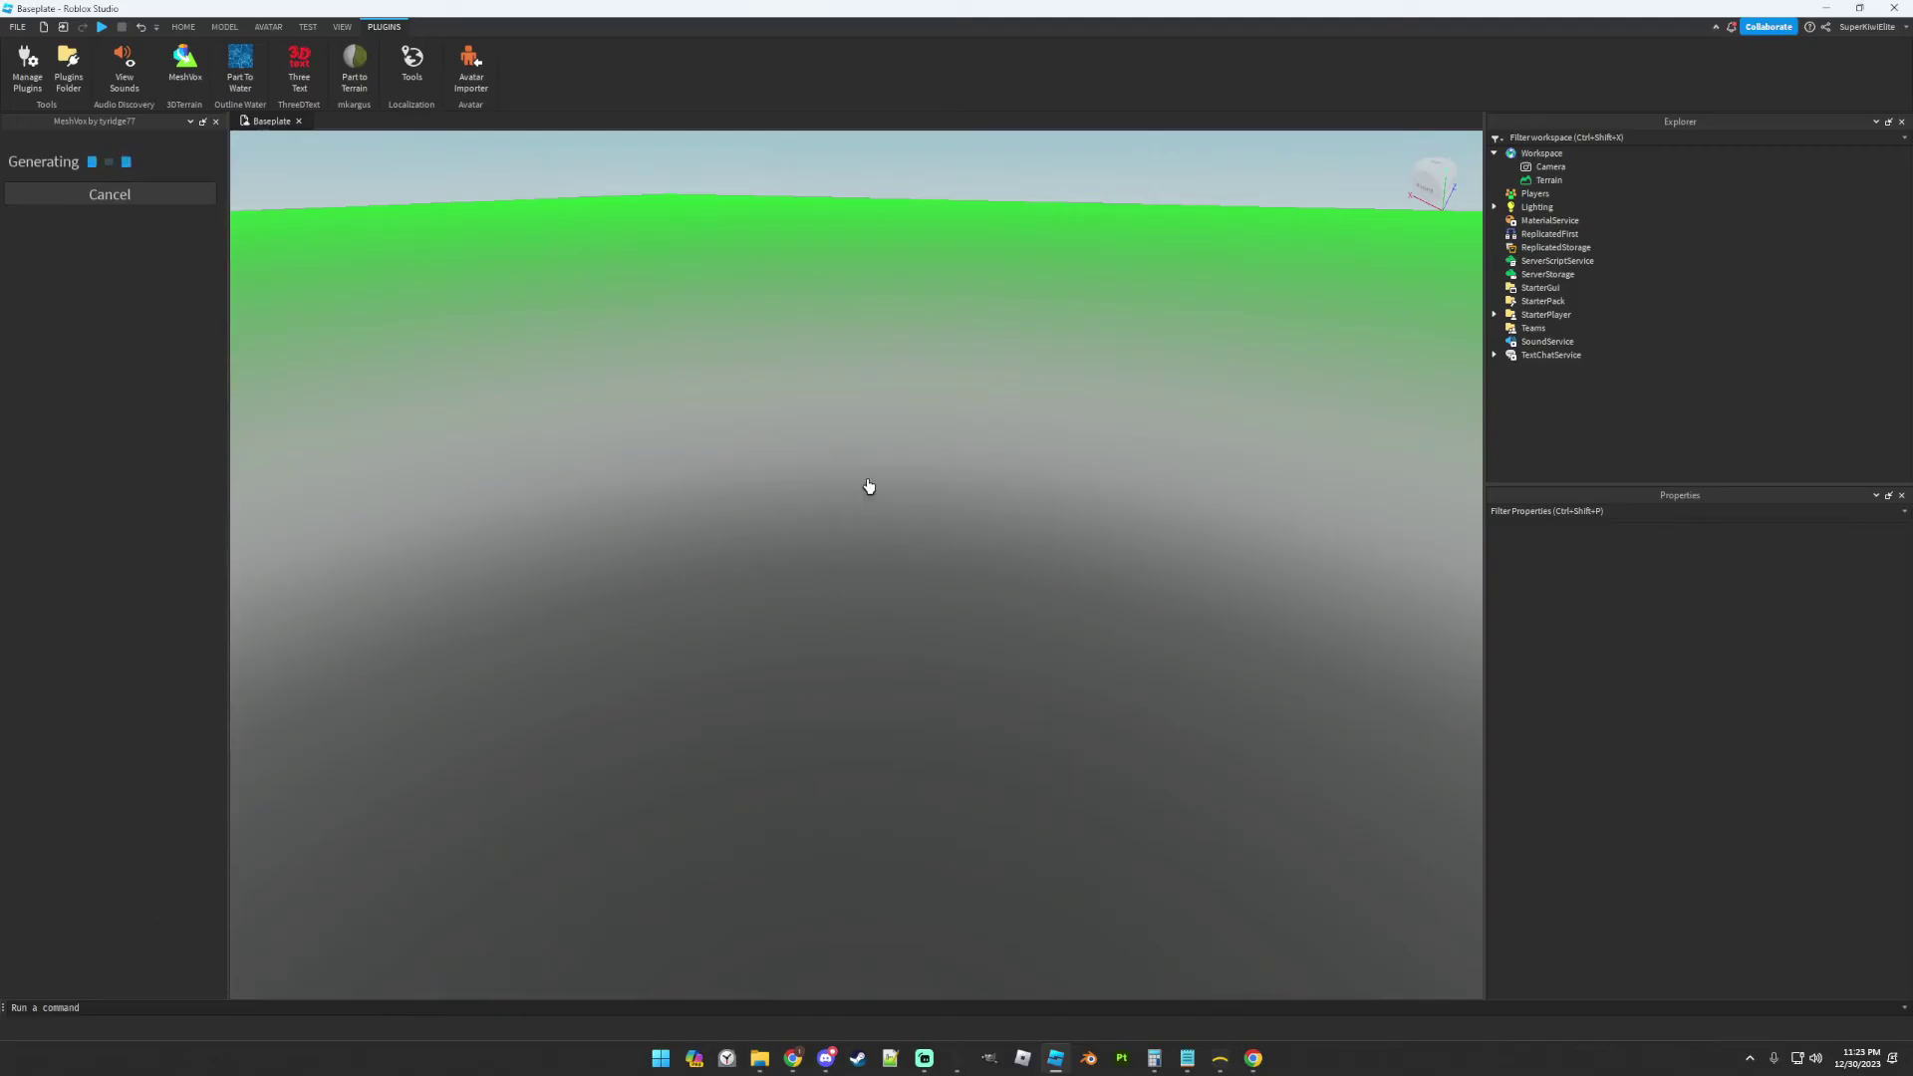
- Examine the generated mountain terrain from several angles and distances
right_click_drag(1320, 498, 1320, 498)
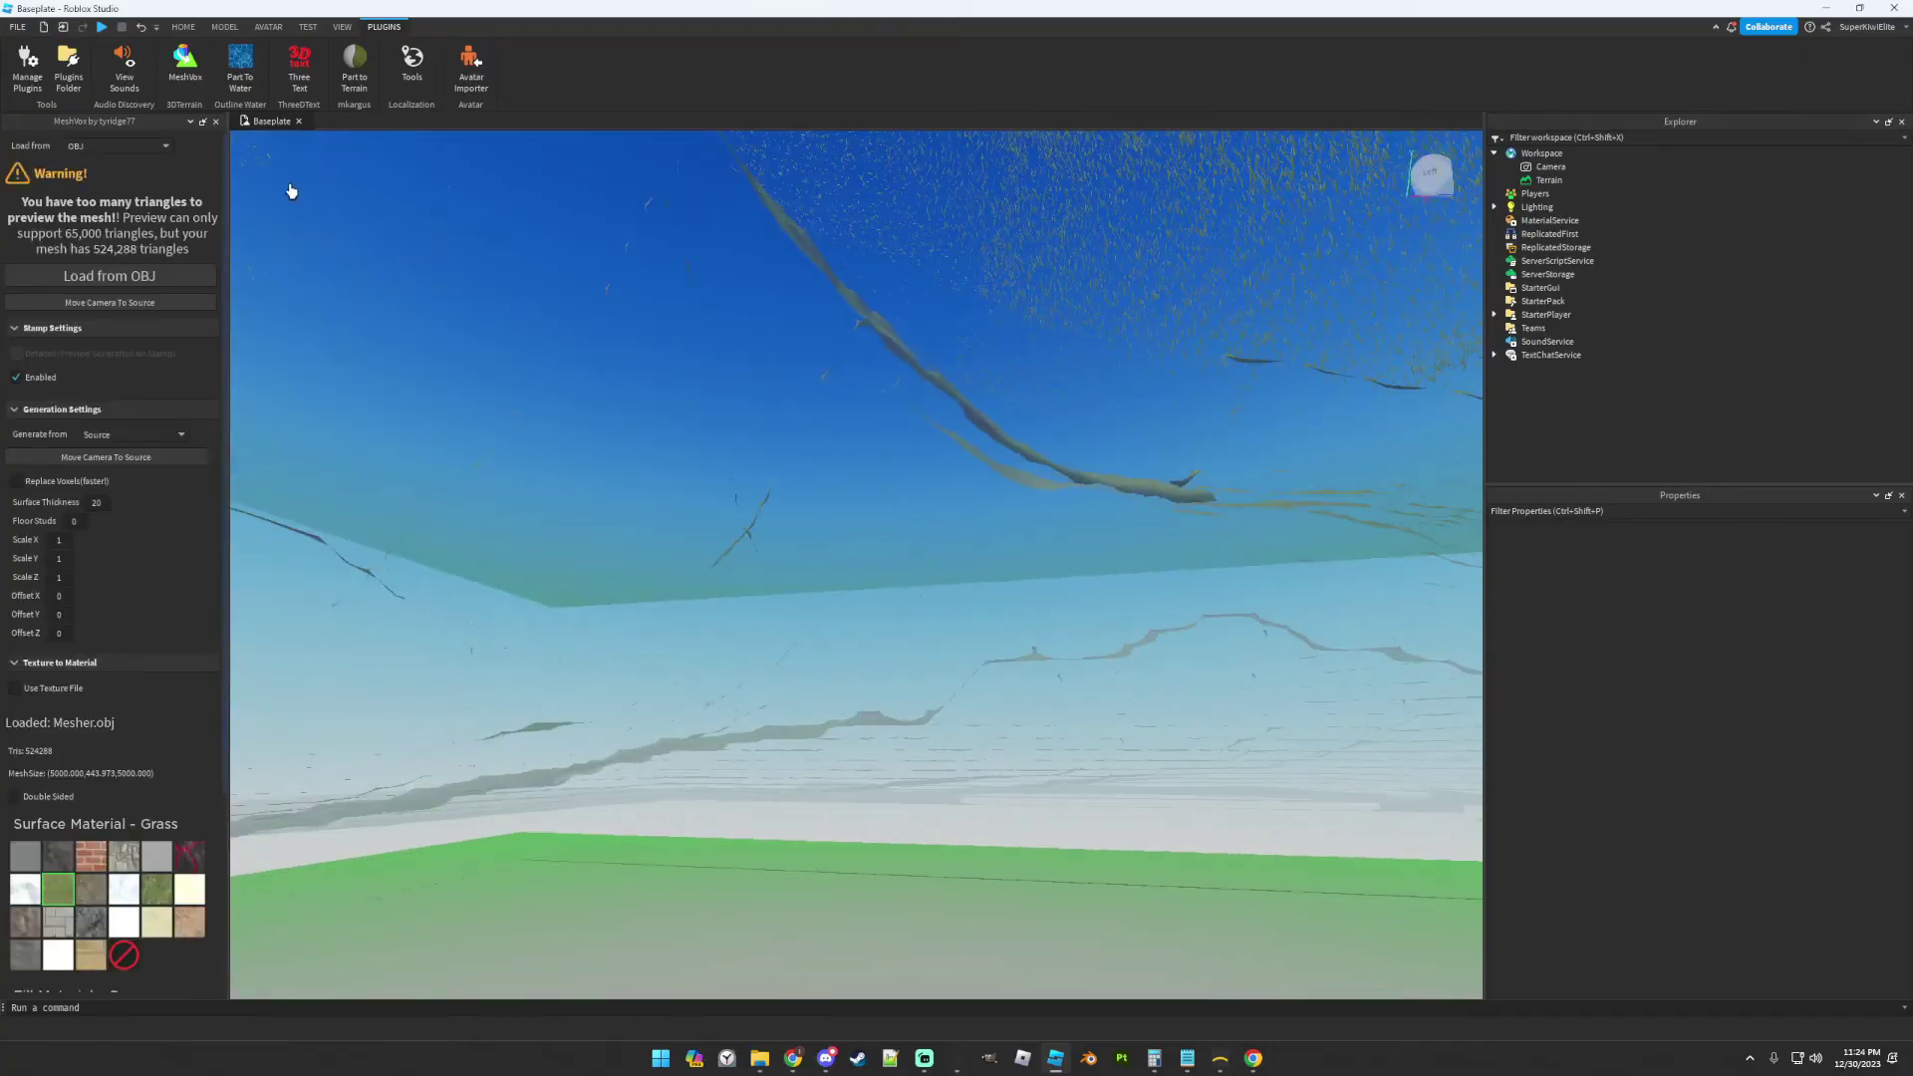
right_click_drag(511, 300, 511, 301)
key("w")
key("w")
key("w")
key("w")
key("w")
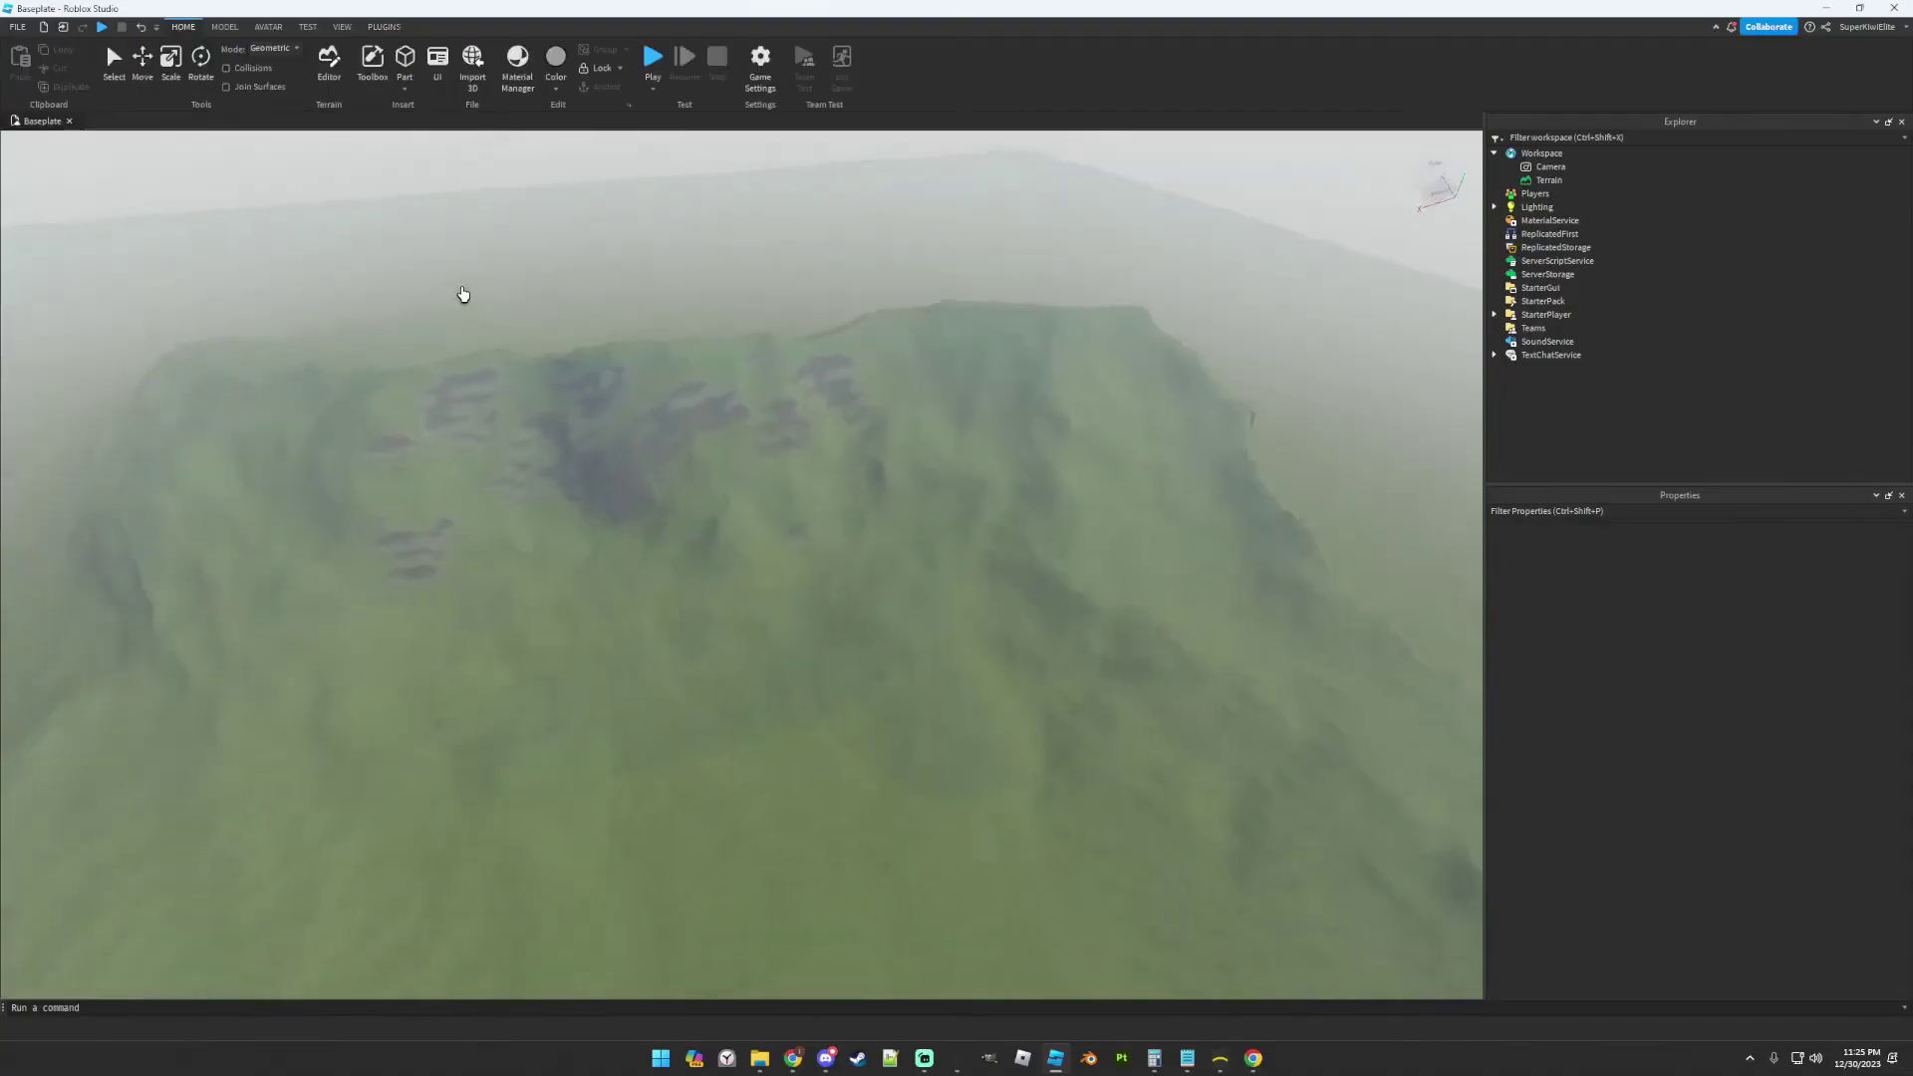
scroll(461, 290, "up", 5)
scroll(625, 388, "up", 3)
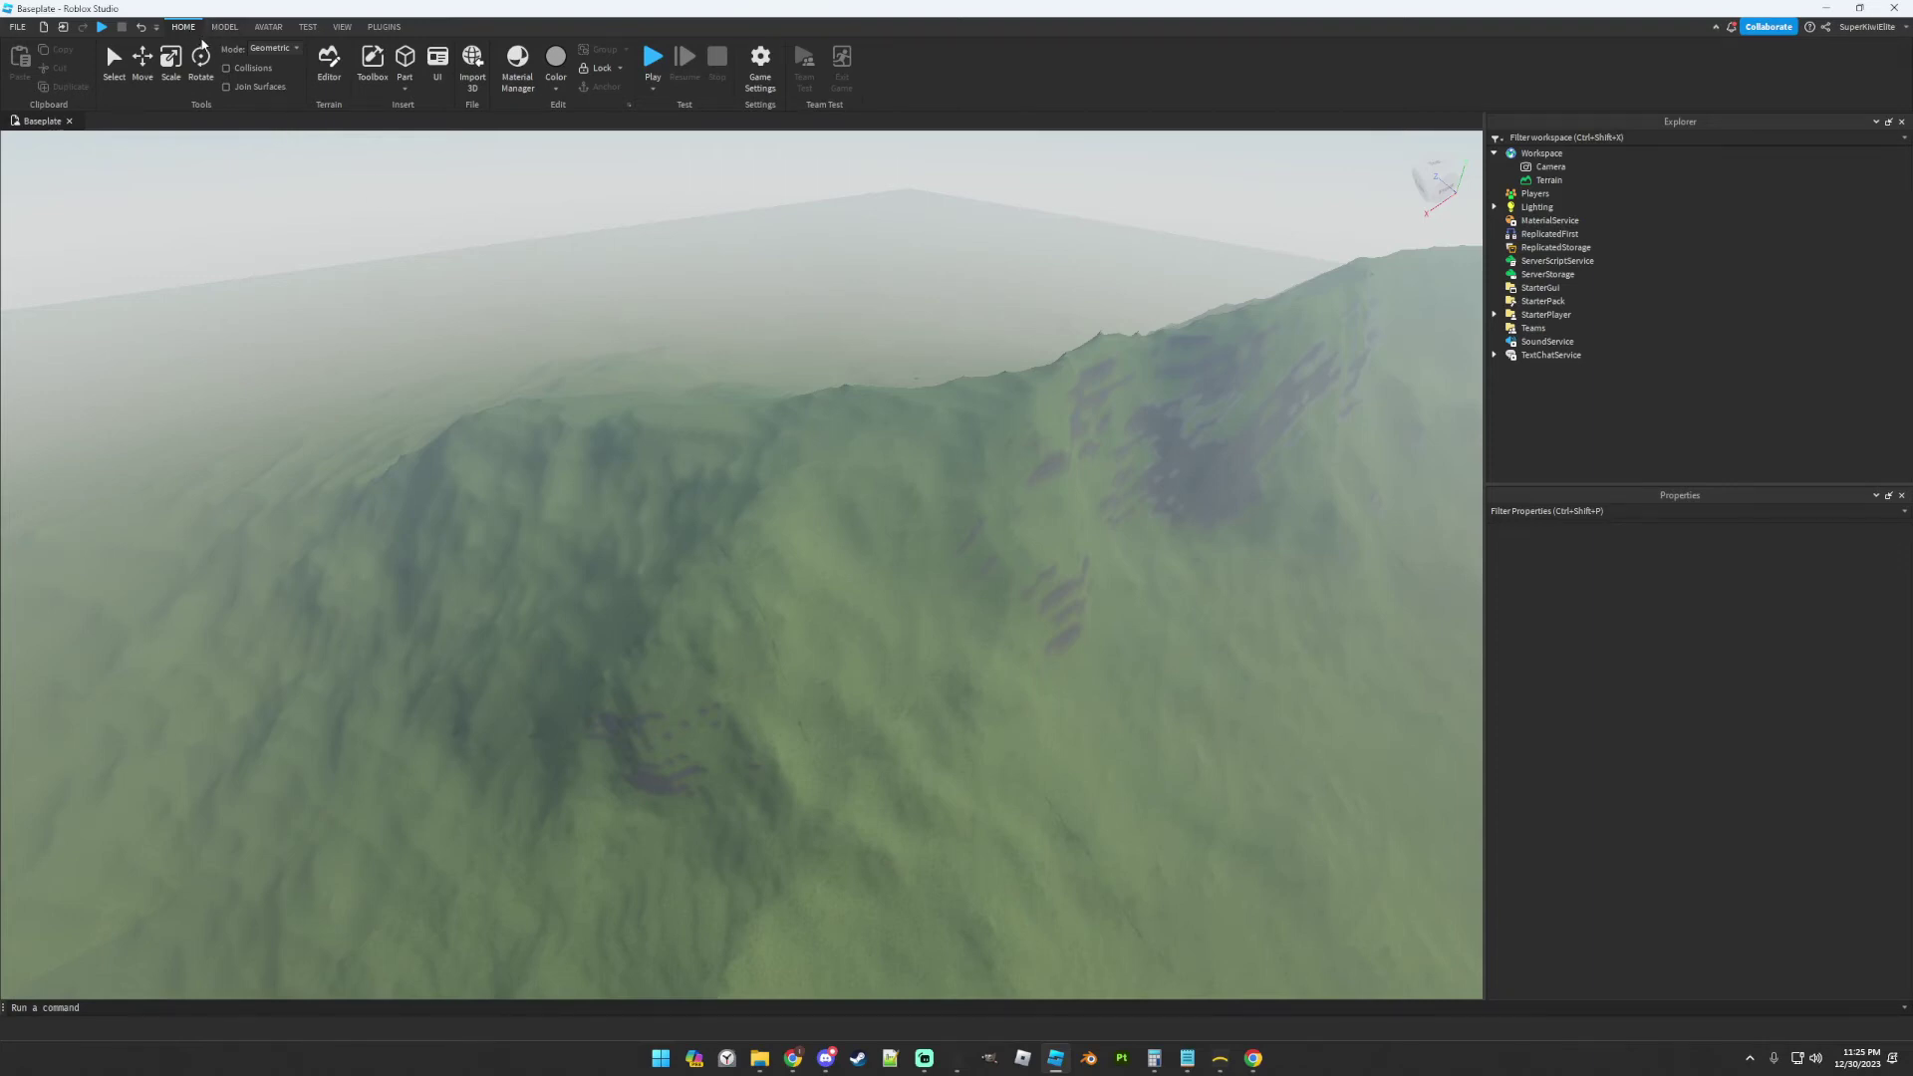
- Set up a Sea Level region in the Terrain Editor with size X 5120, Y 64 and Z 5120
left_click(329, 83)
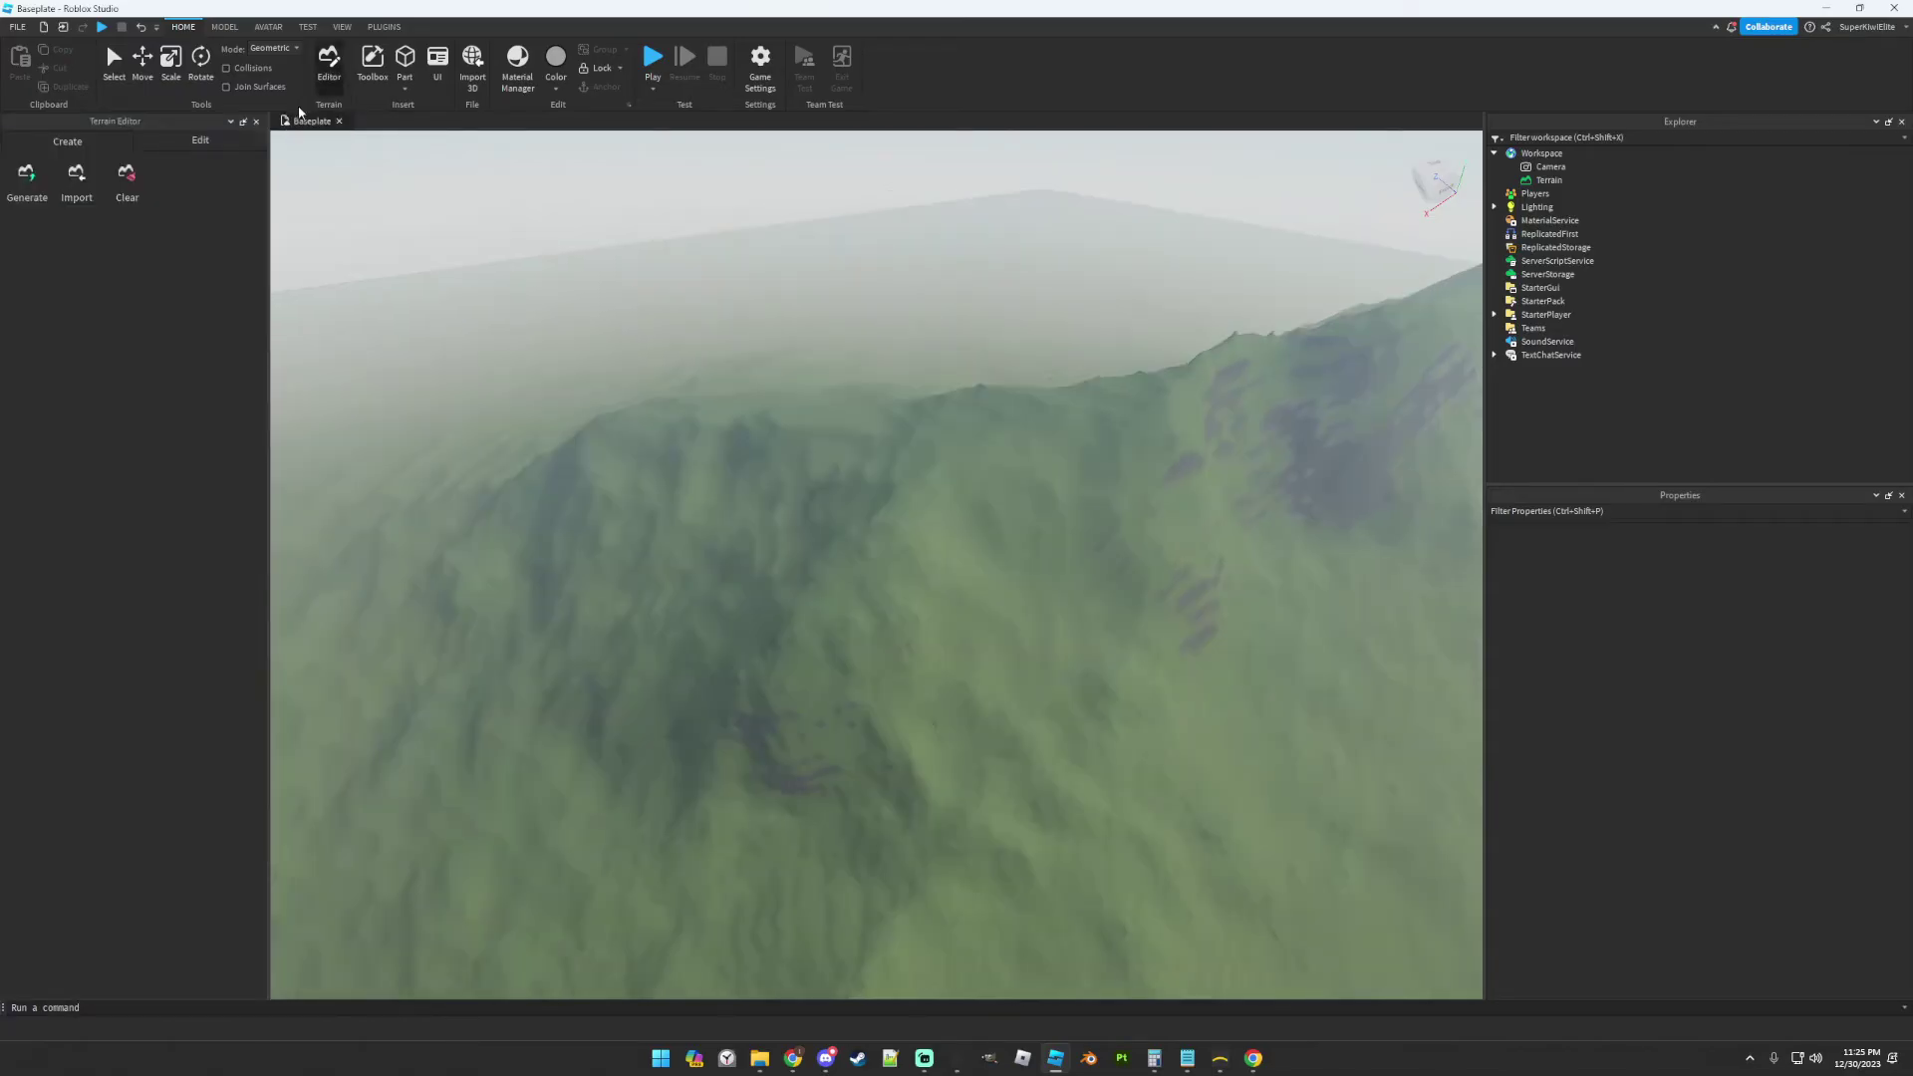
left_click(200, 140)
left_click(177, 222)
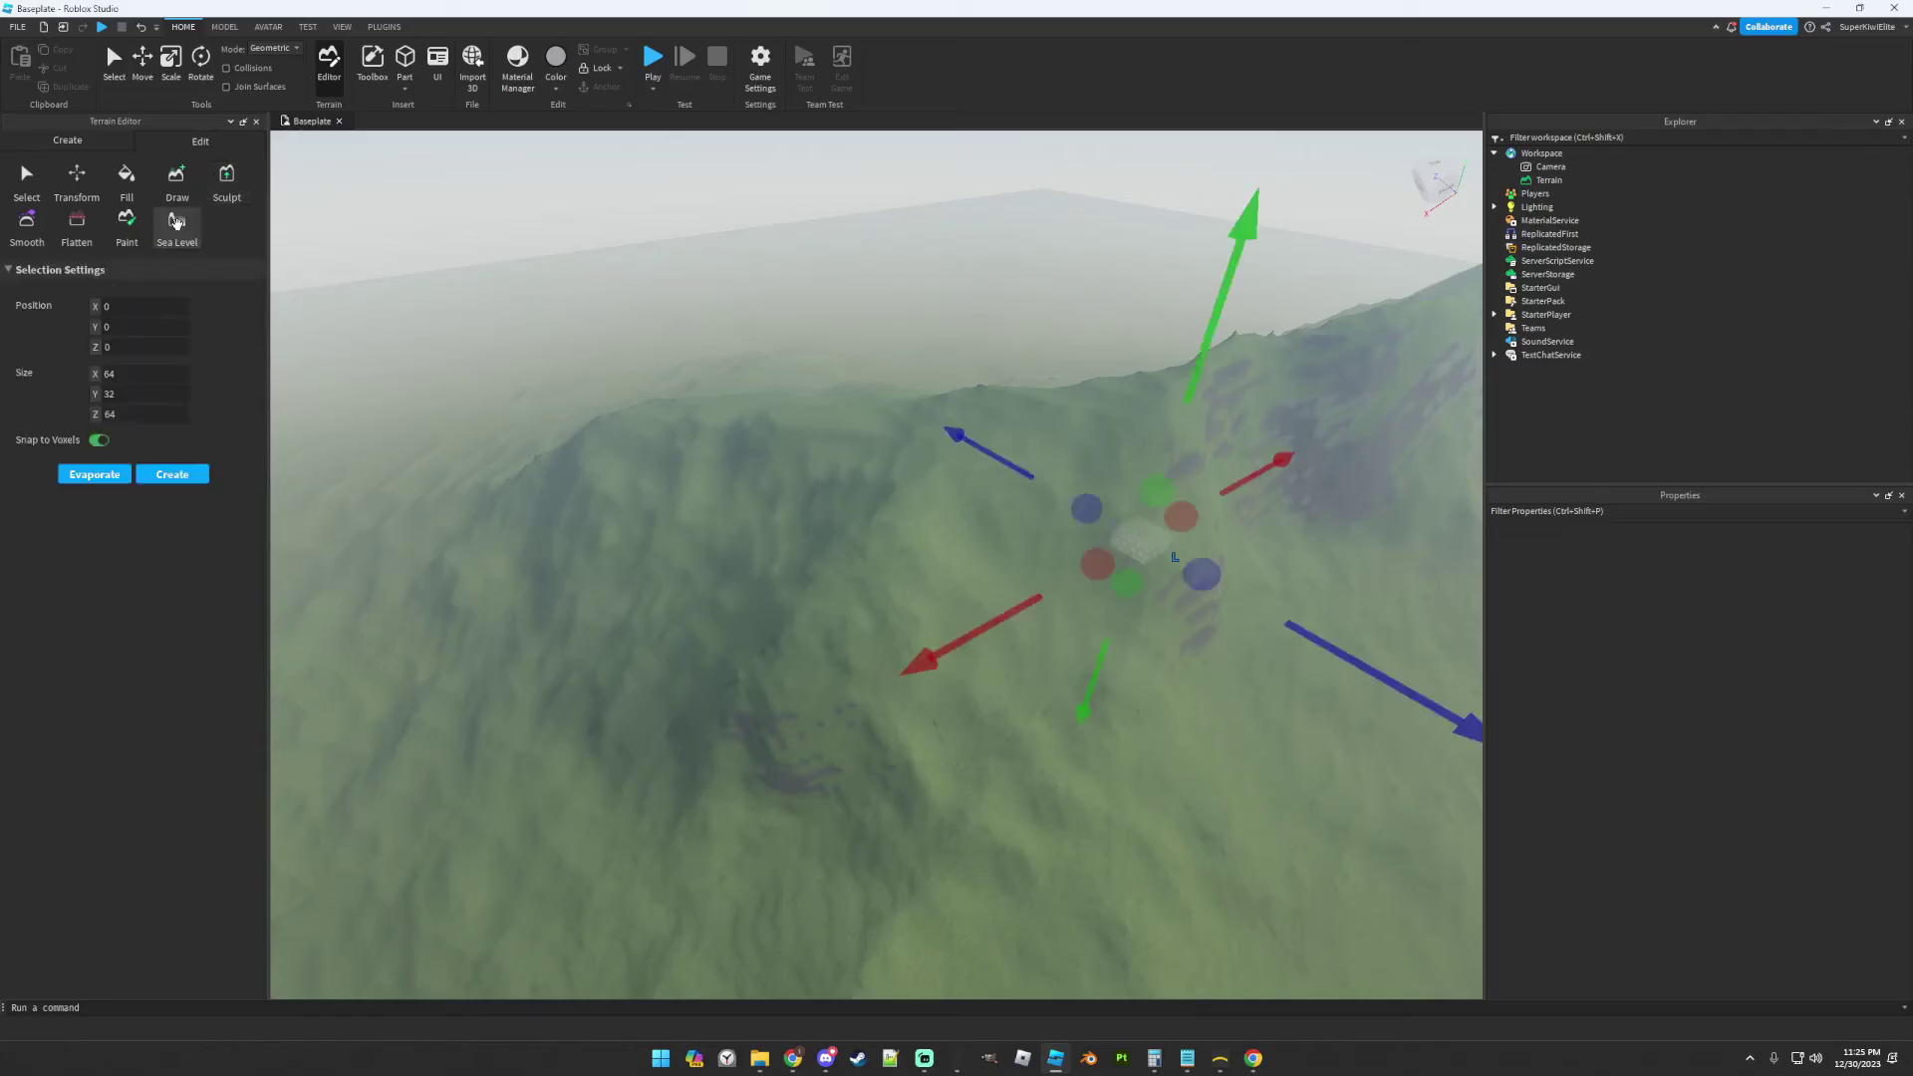
right_click_drag(595, 436, 594, 437)
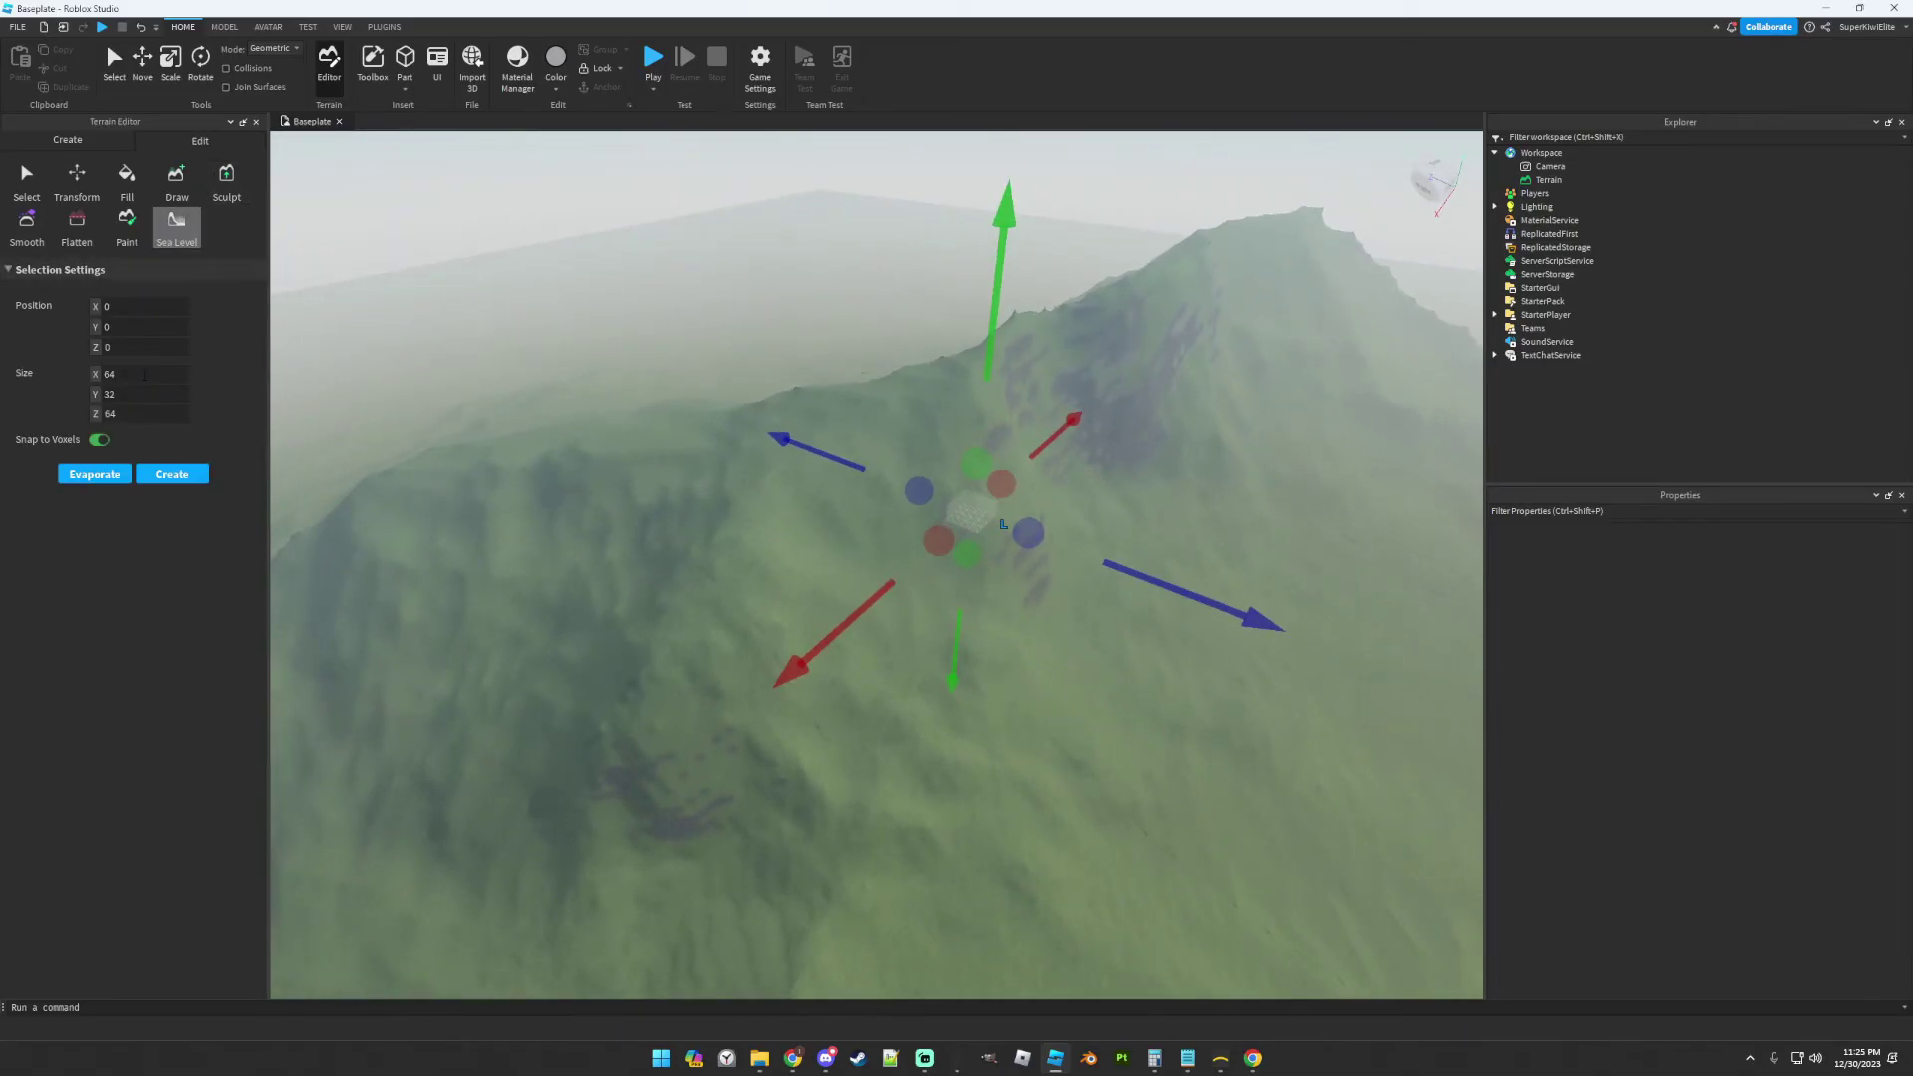
key("BackSpace")
key("BackSpace")
type("5120")
left_click_drag(122, 394, 38, 397)
type("64")
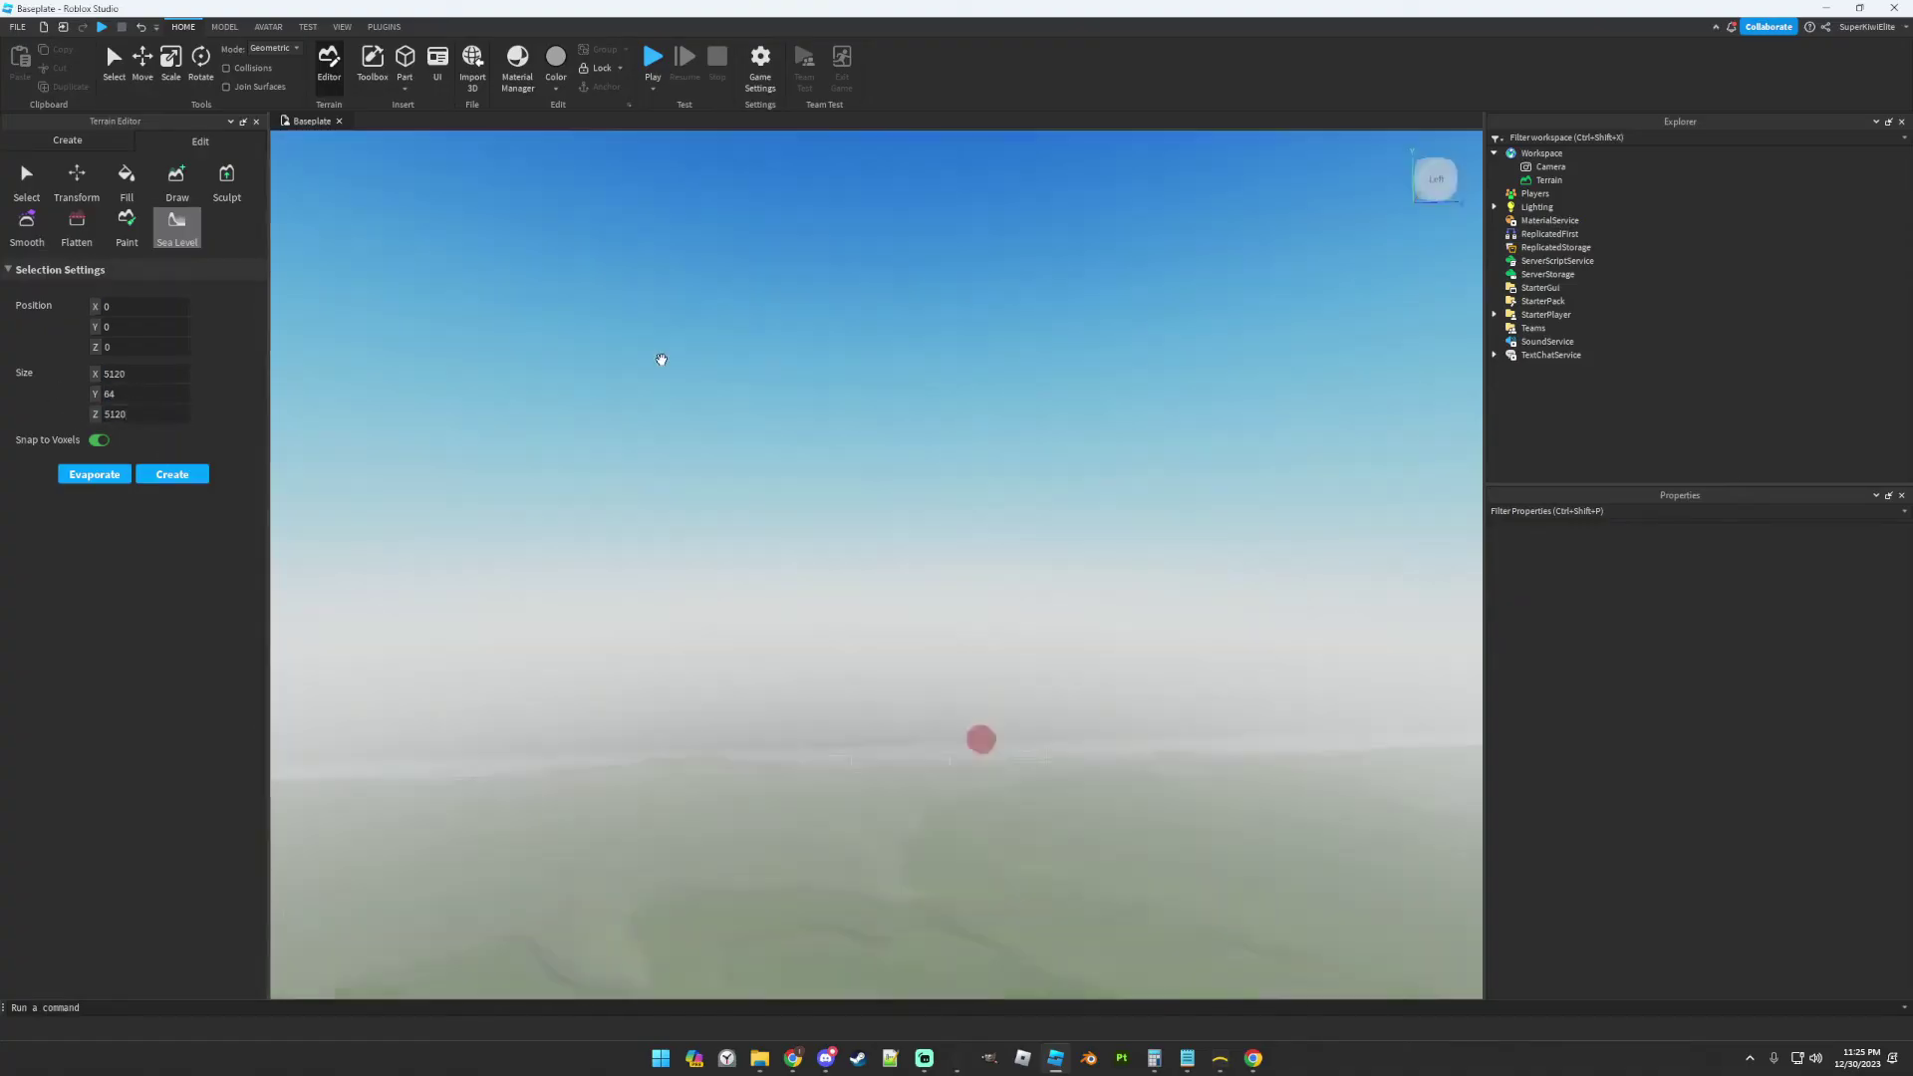
right_click_drag(662, 361, 662, 361)
left_click_drag(131, 415, 19, 433)
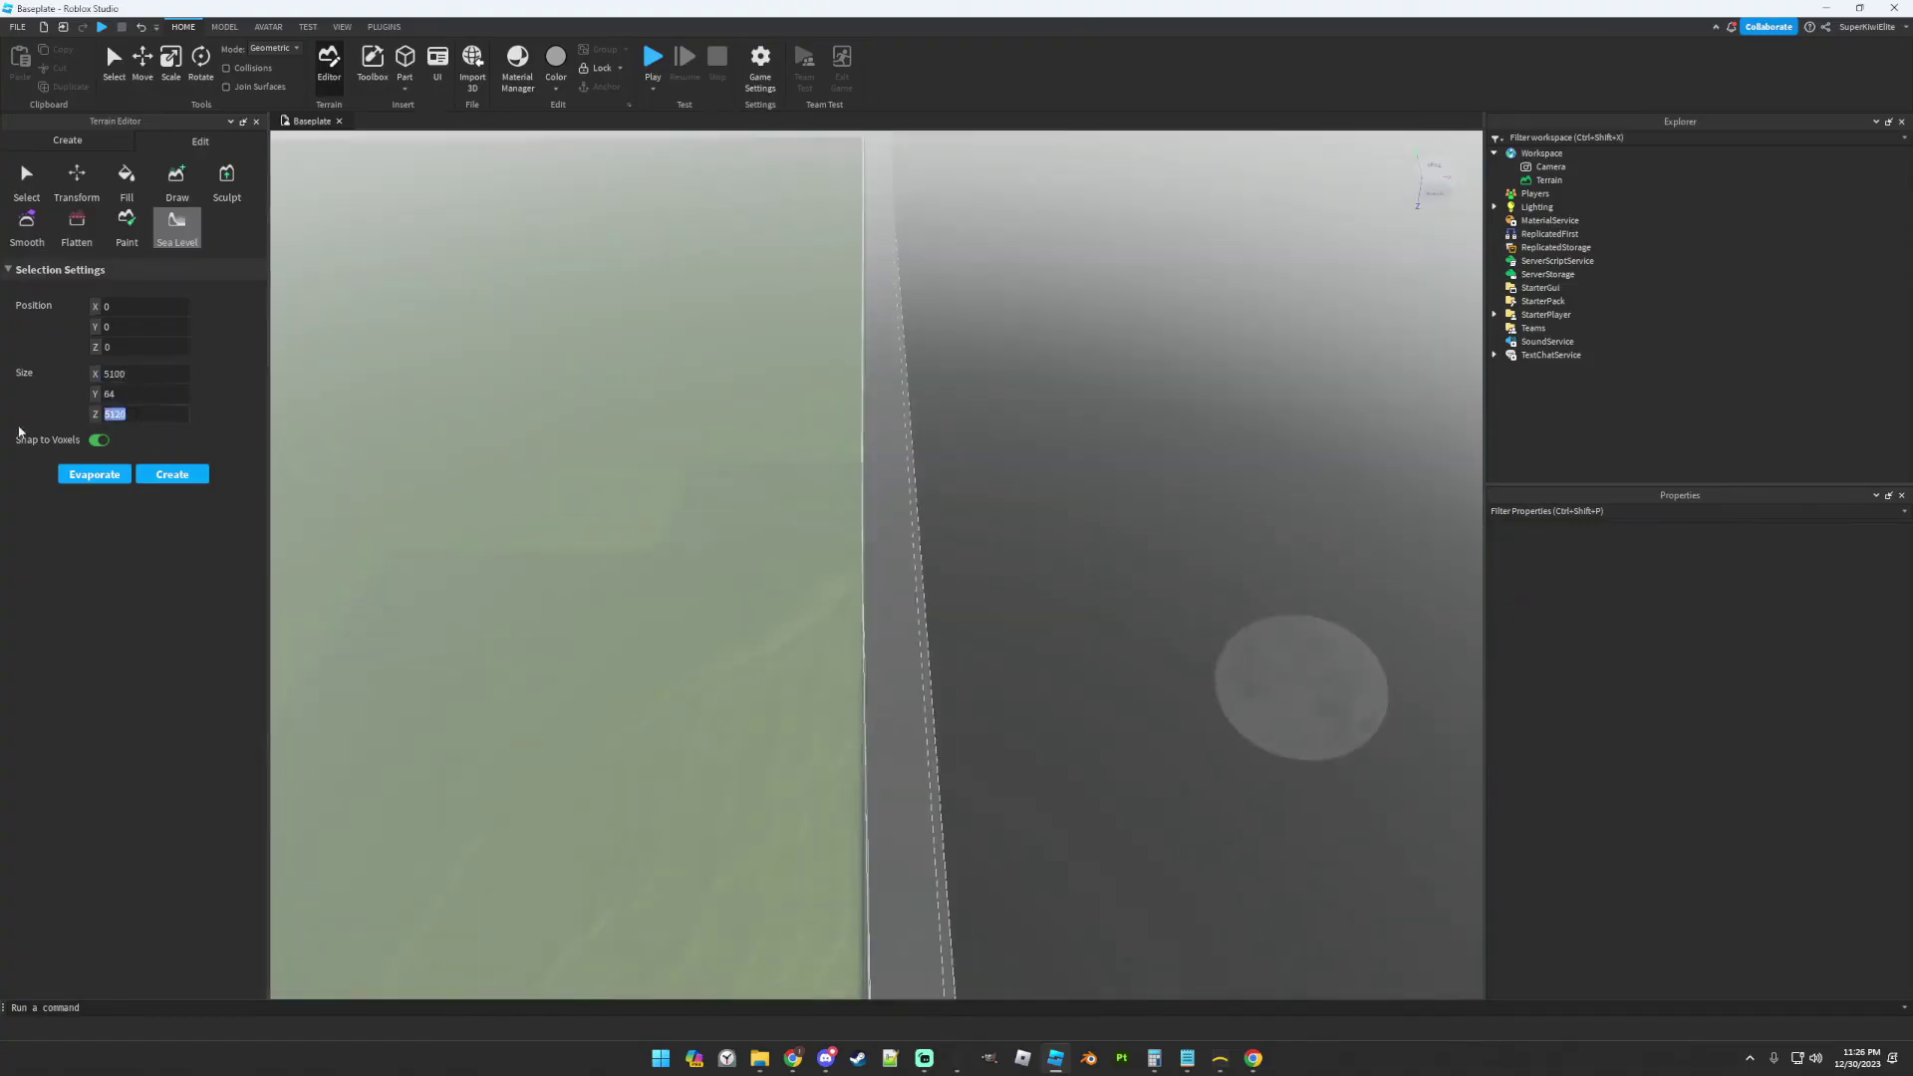
left_click_drag(133, 375, 57, 390)
type("5120")
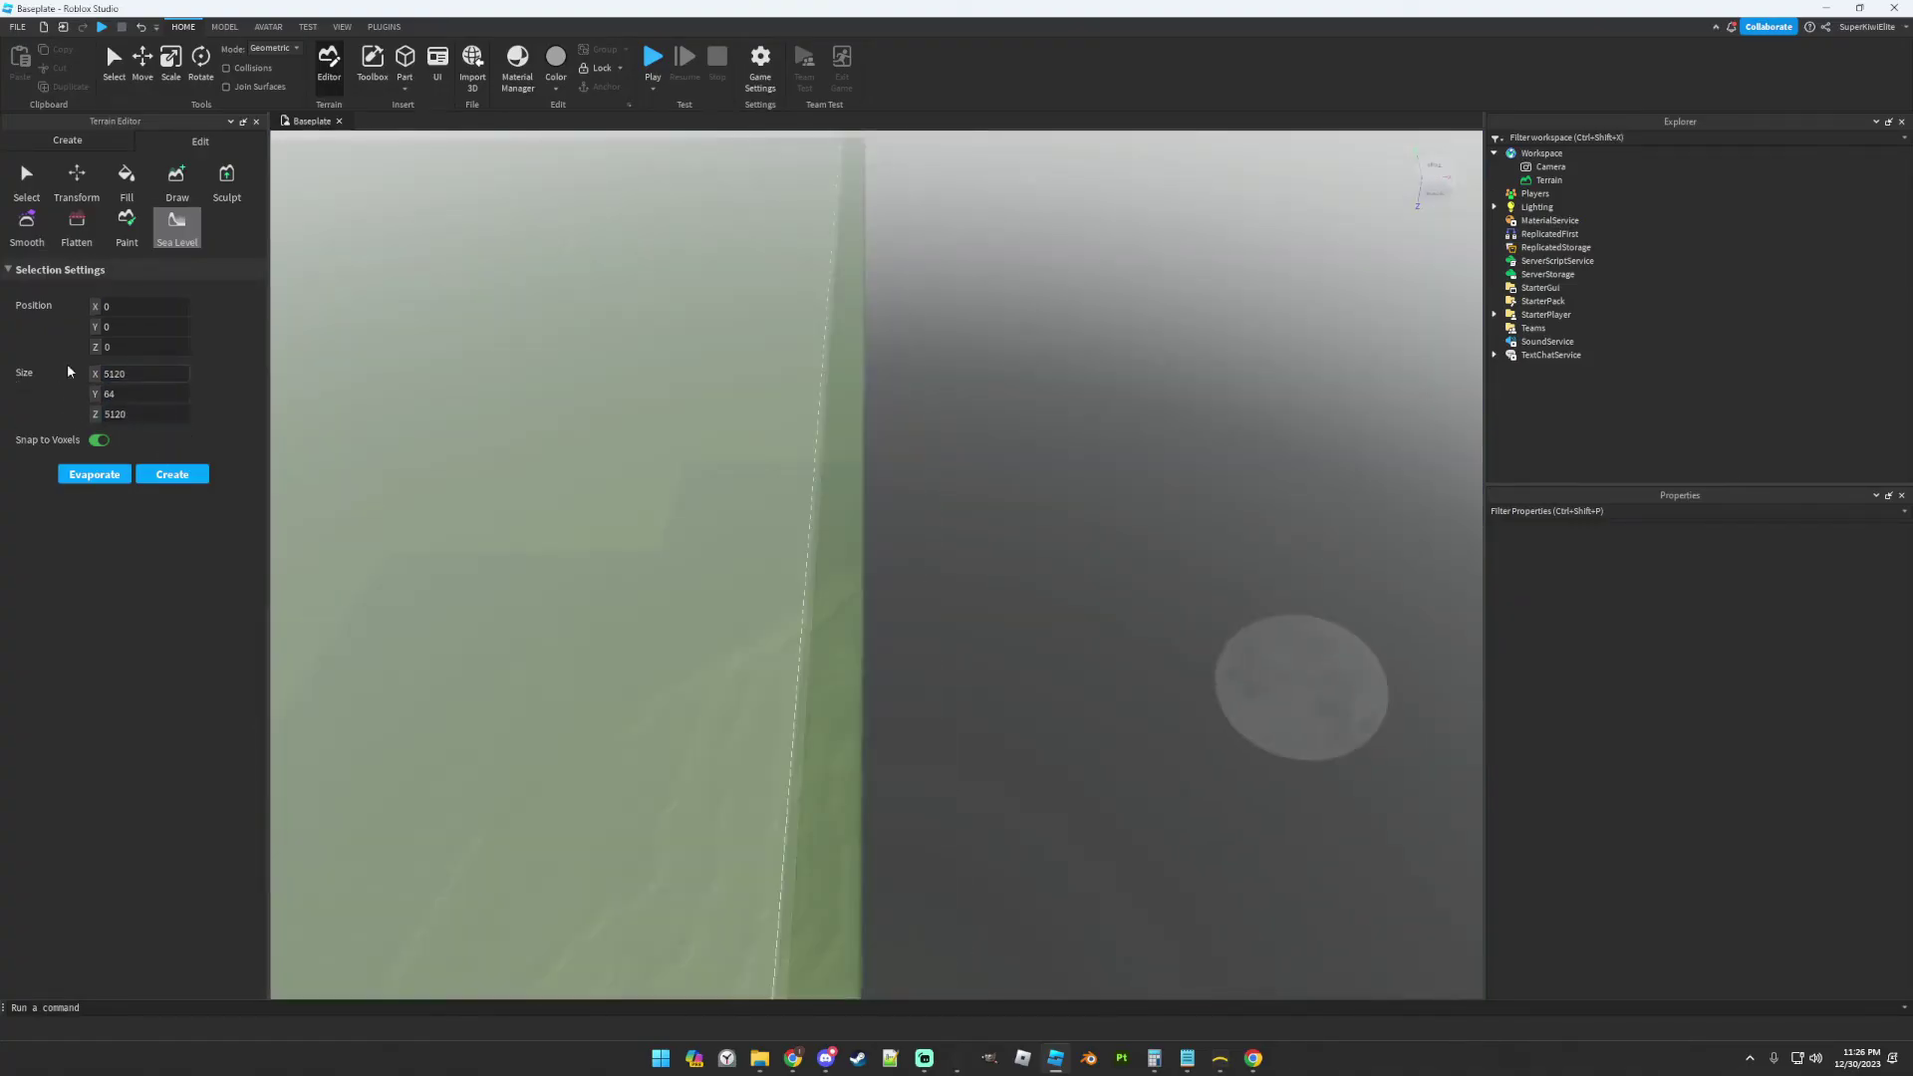
right_click_drag(567, 357, 568, 357)
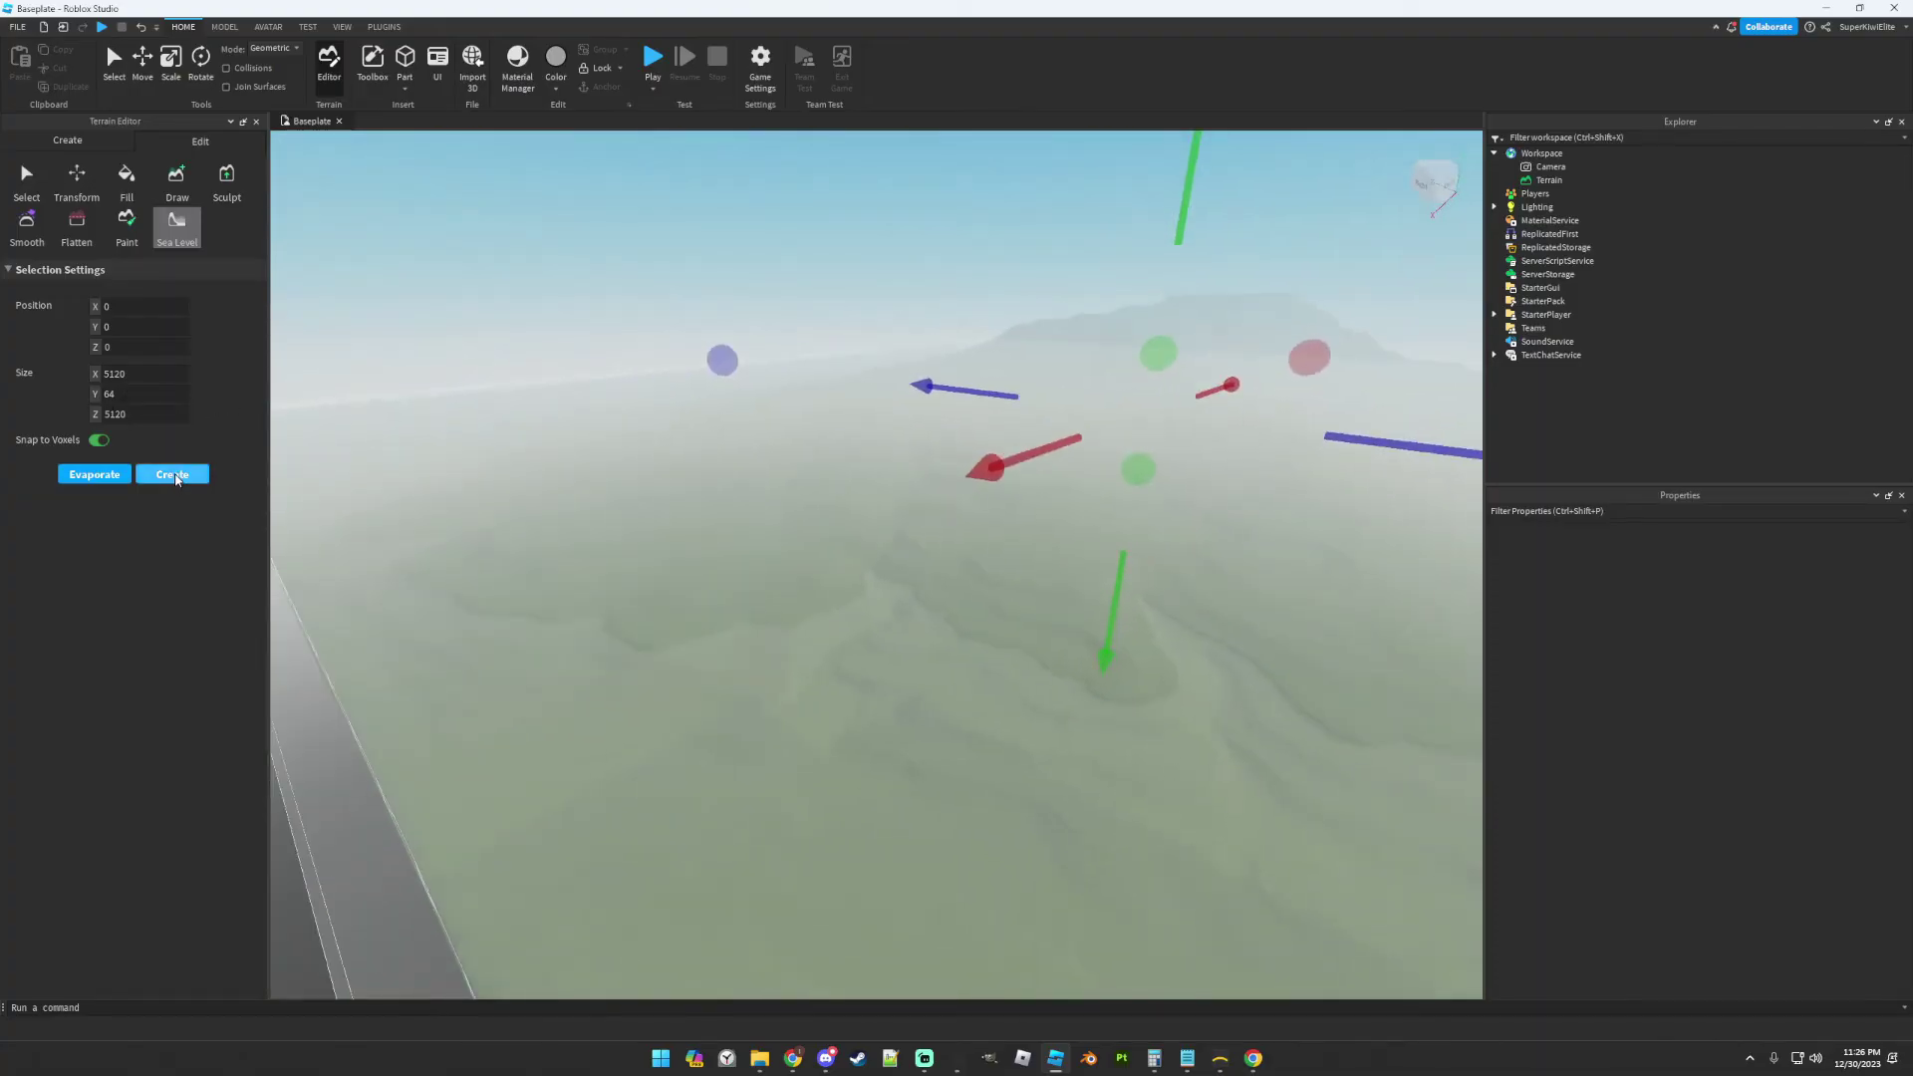
- Create the sea-level water in the 5120 x 64 x 5120 region around the mountain
left_click(173, 476)
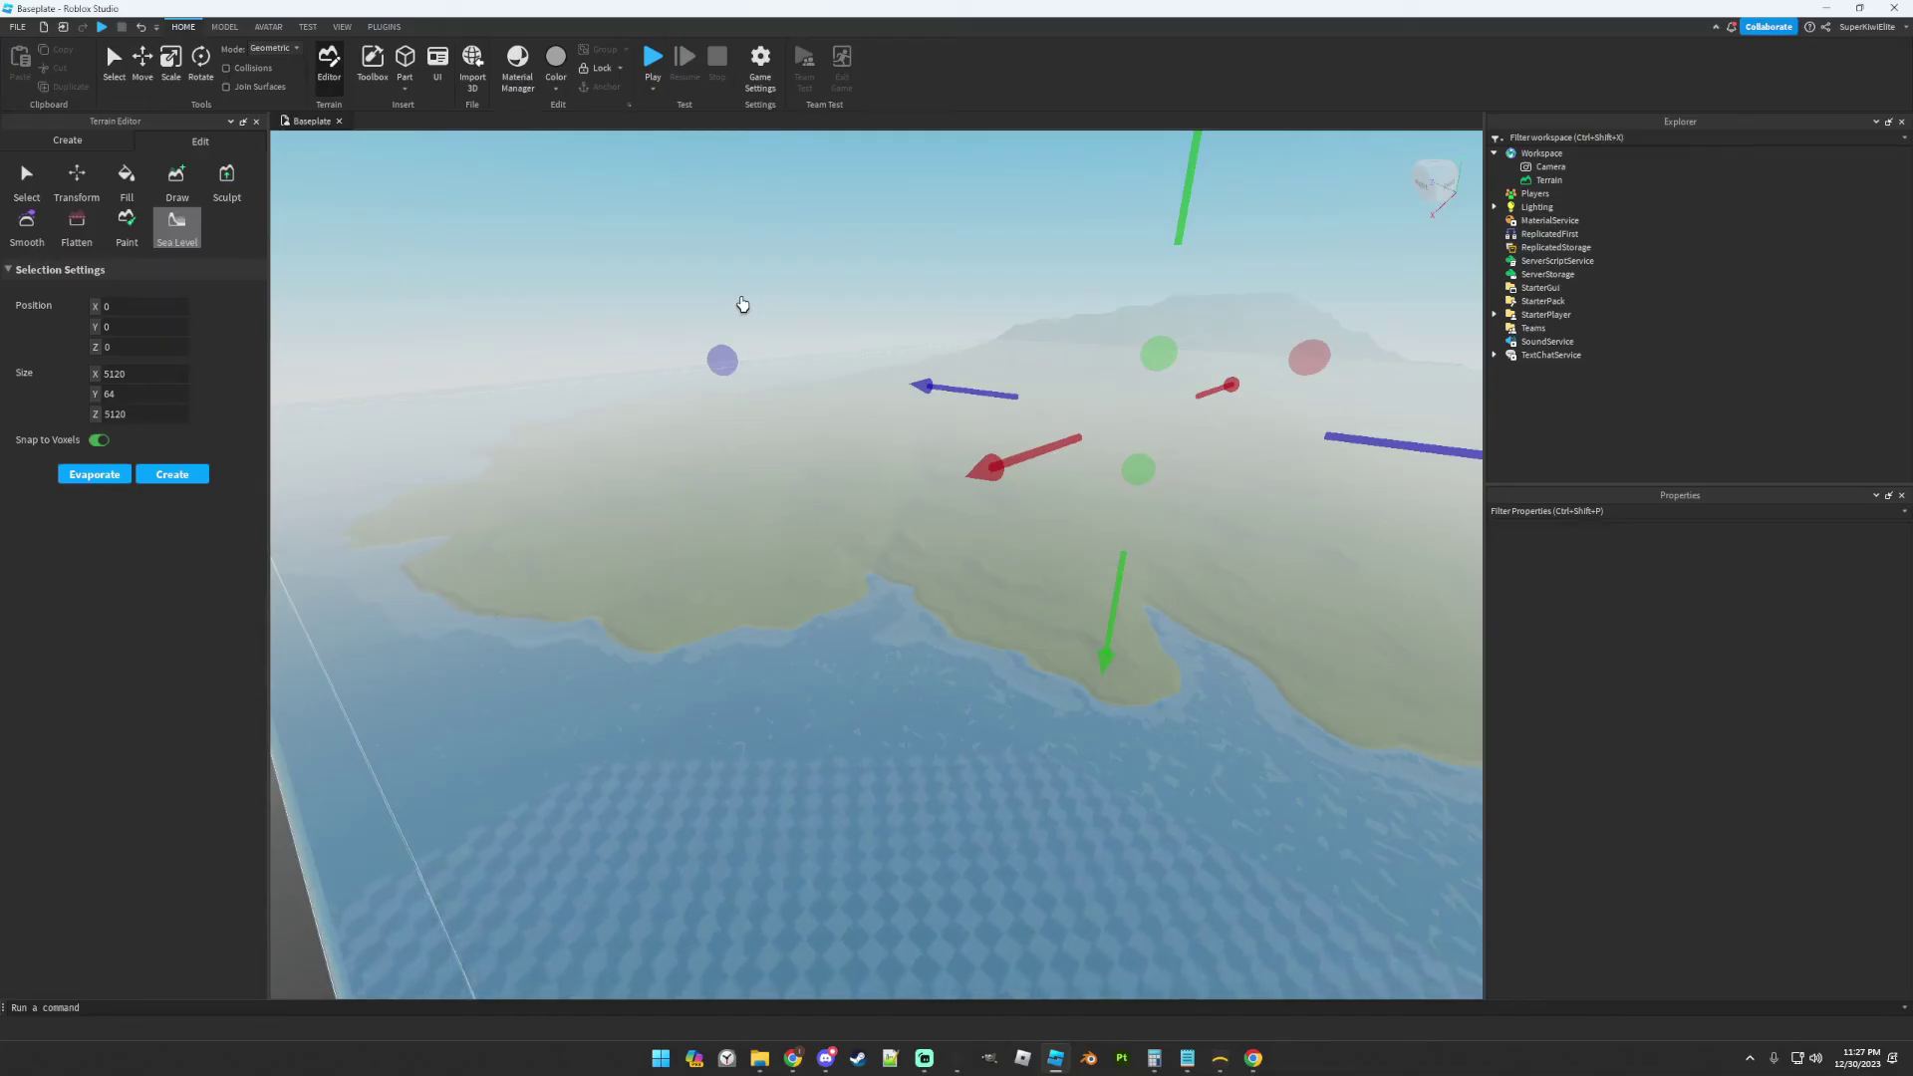
right_click_drag(742, 286, 741, 286)
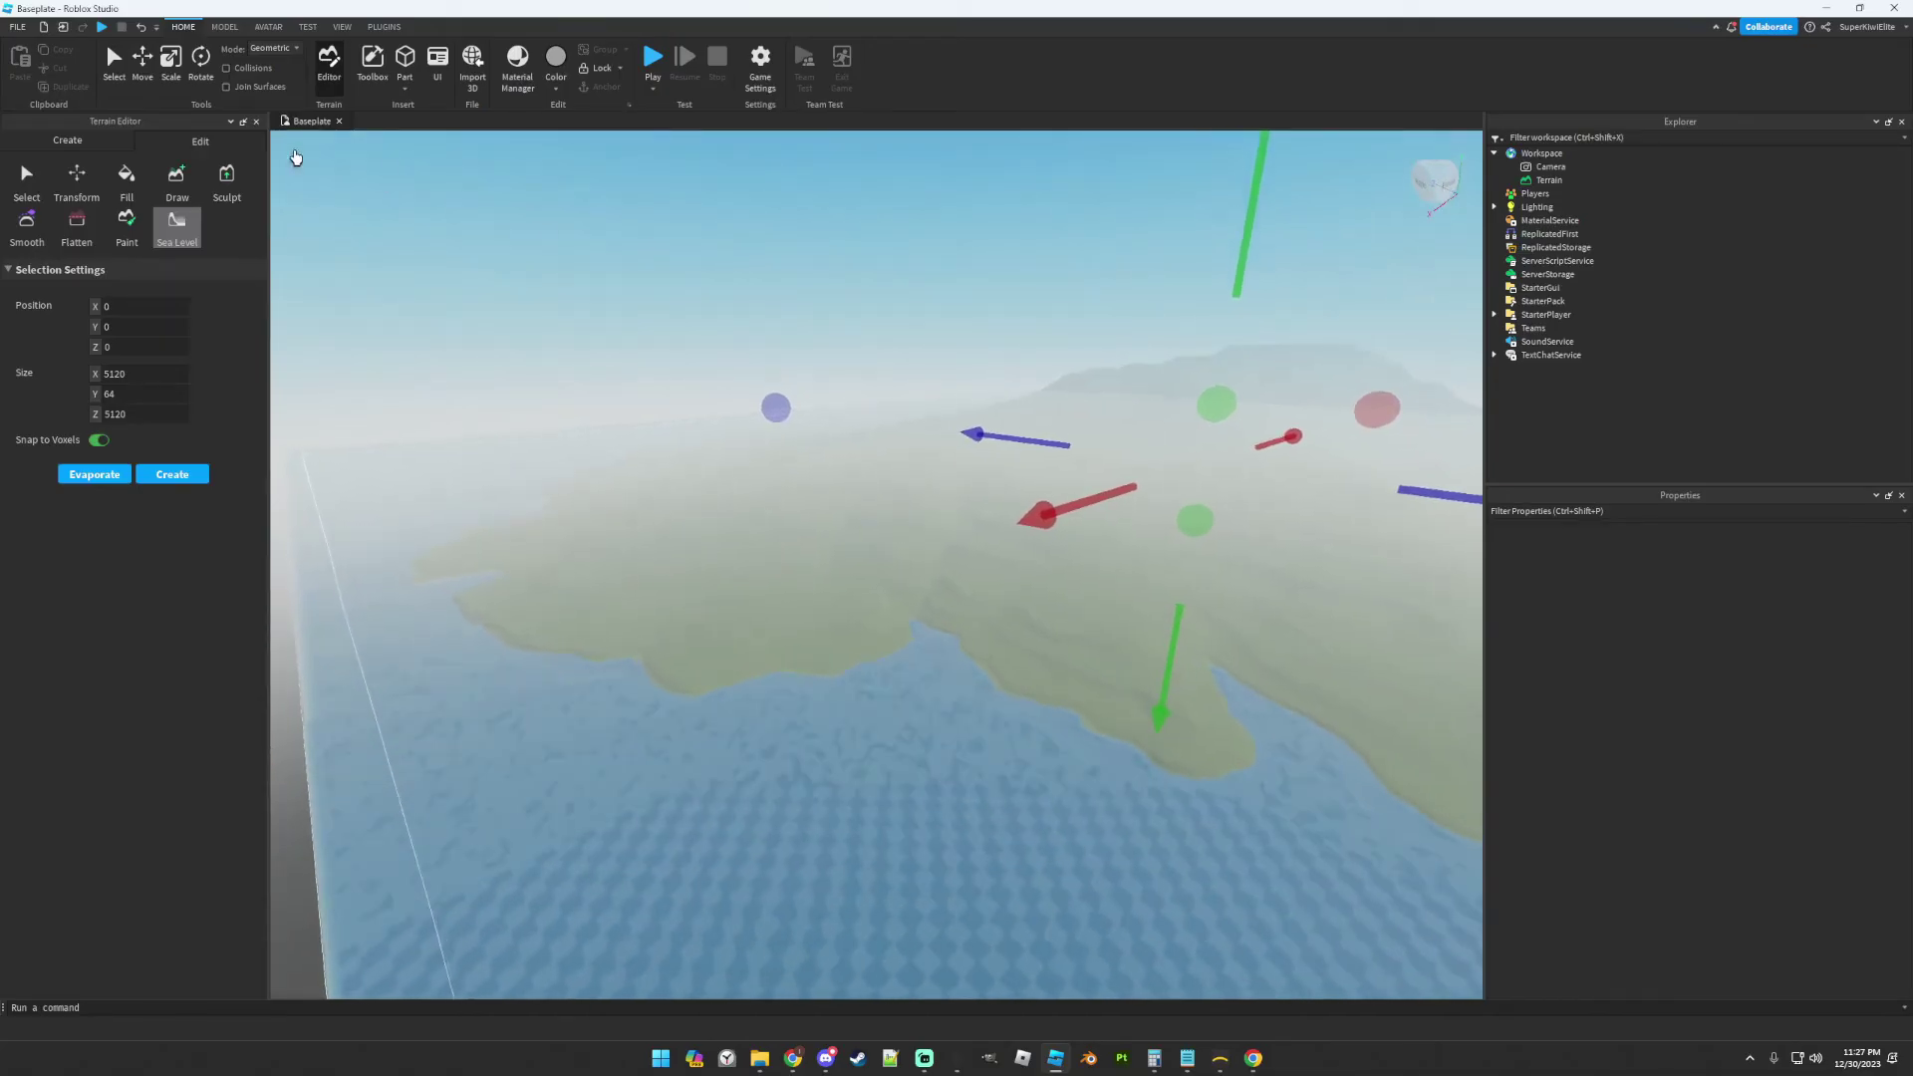
- Paint the grassy coastline around the bays with the Sand material, using a spherical brush with base size 64
left_click(135, 224)
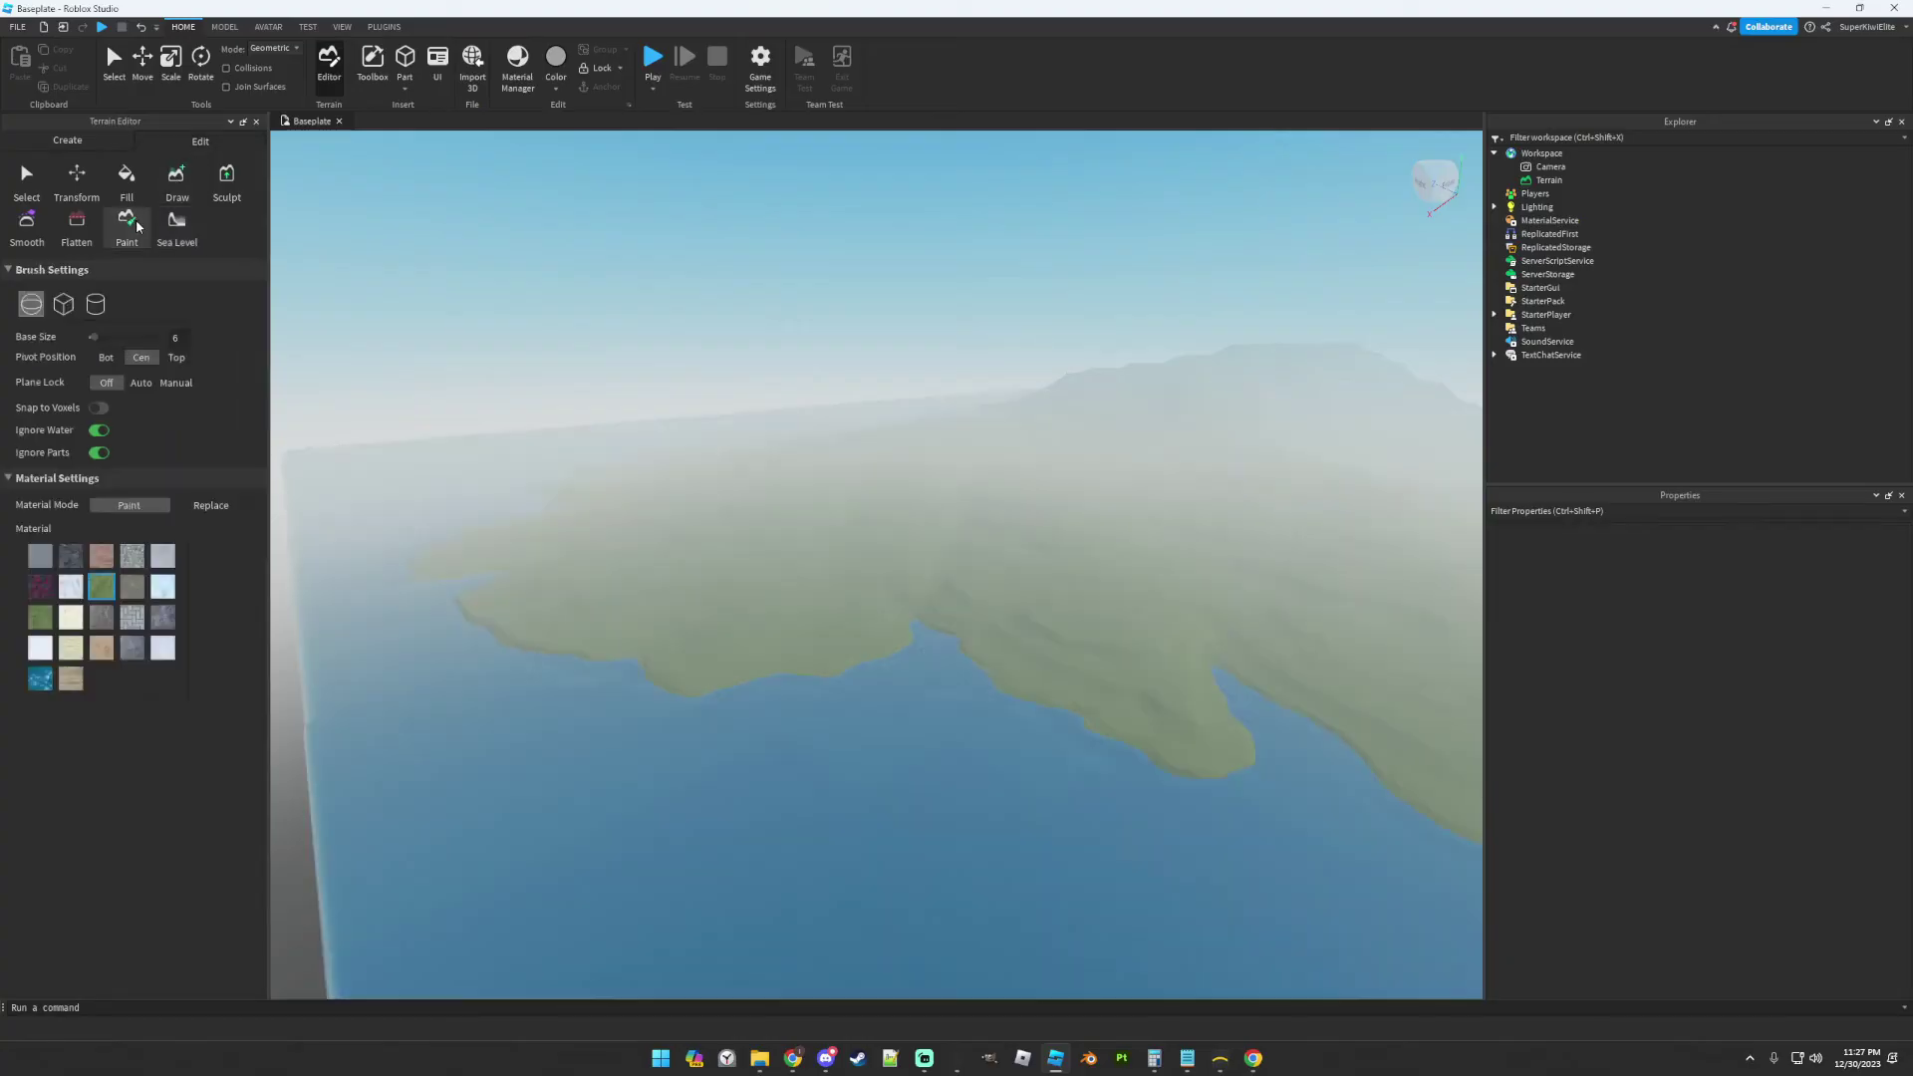
right_click_drag(412, 321, 412, 321)
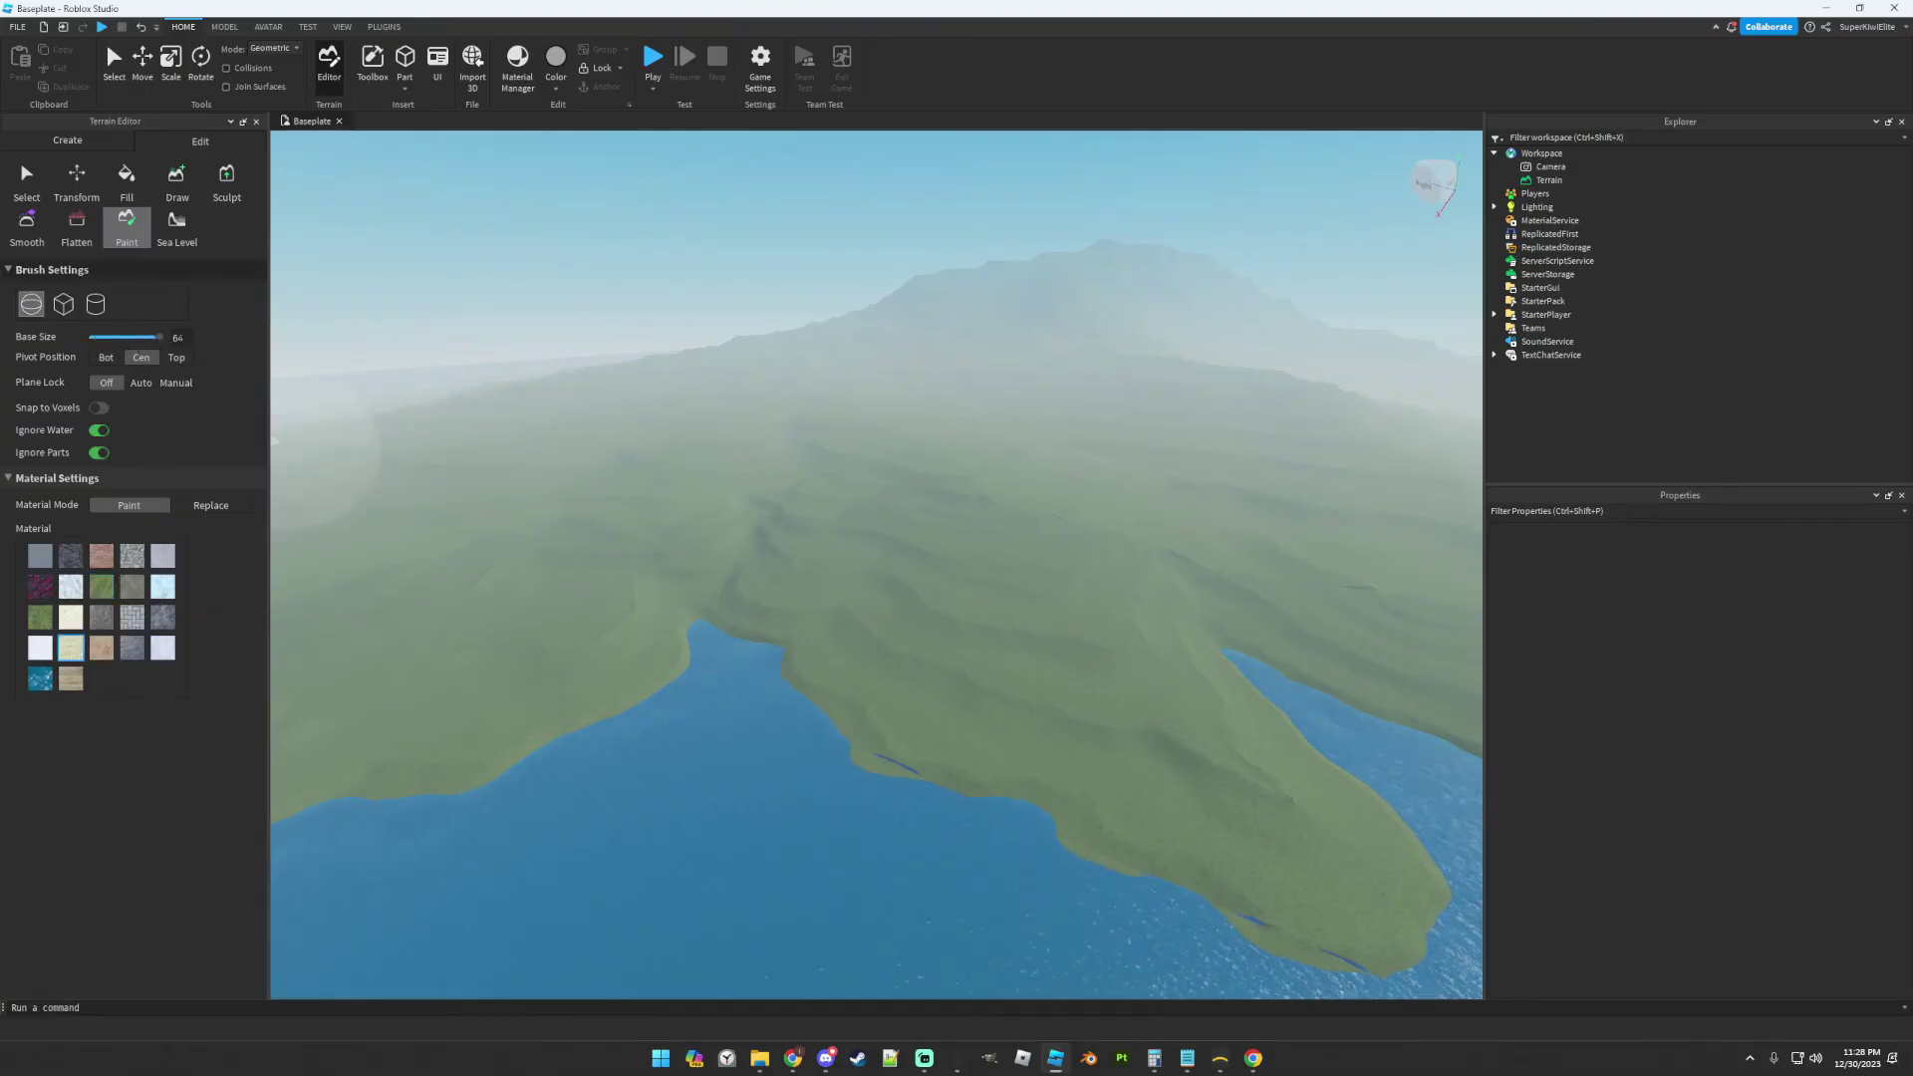
right_click_drag(411, 370, 410, 371)
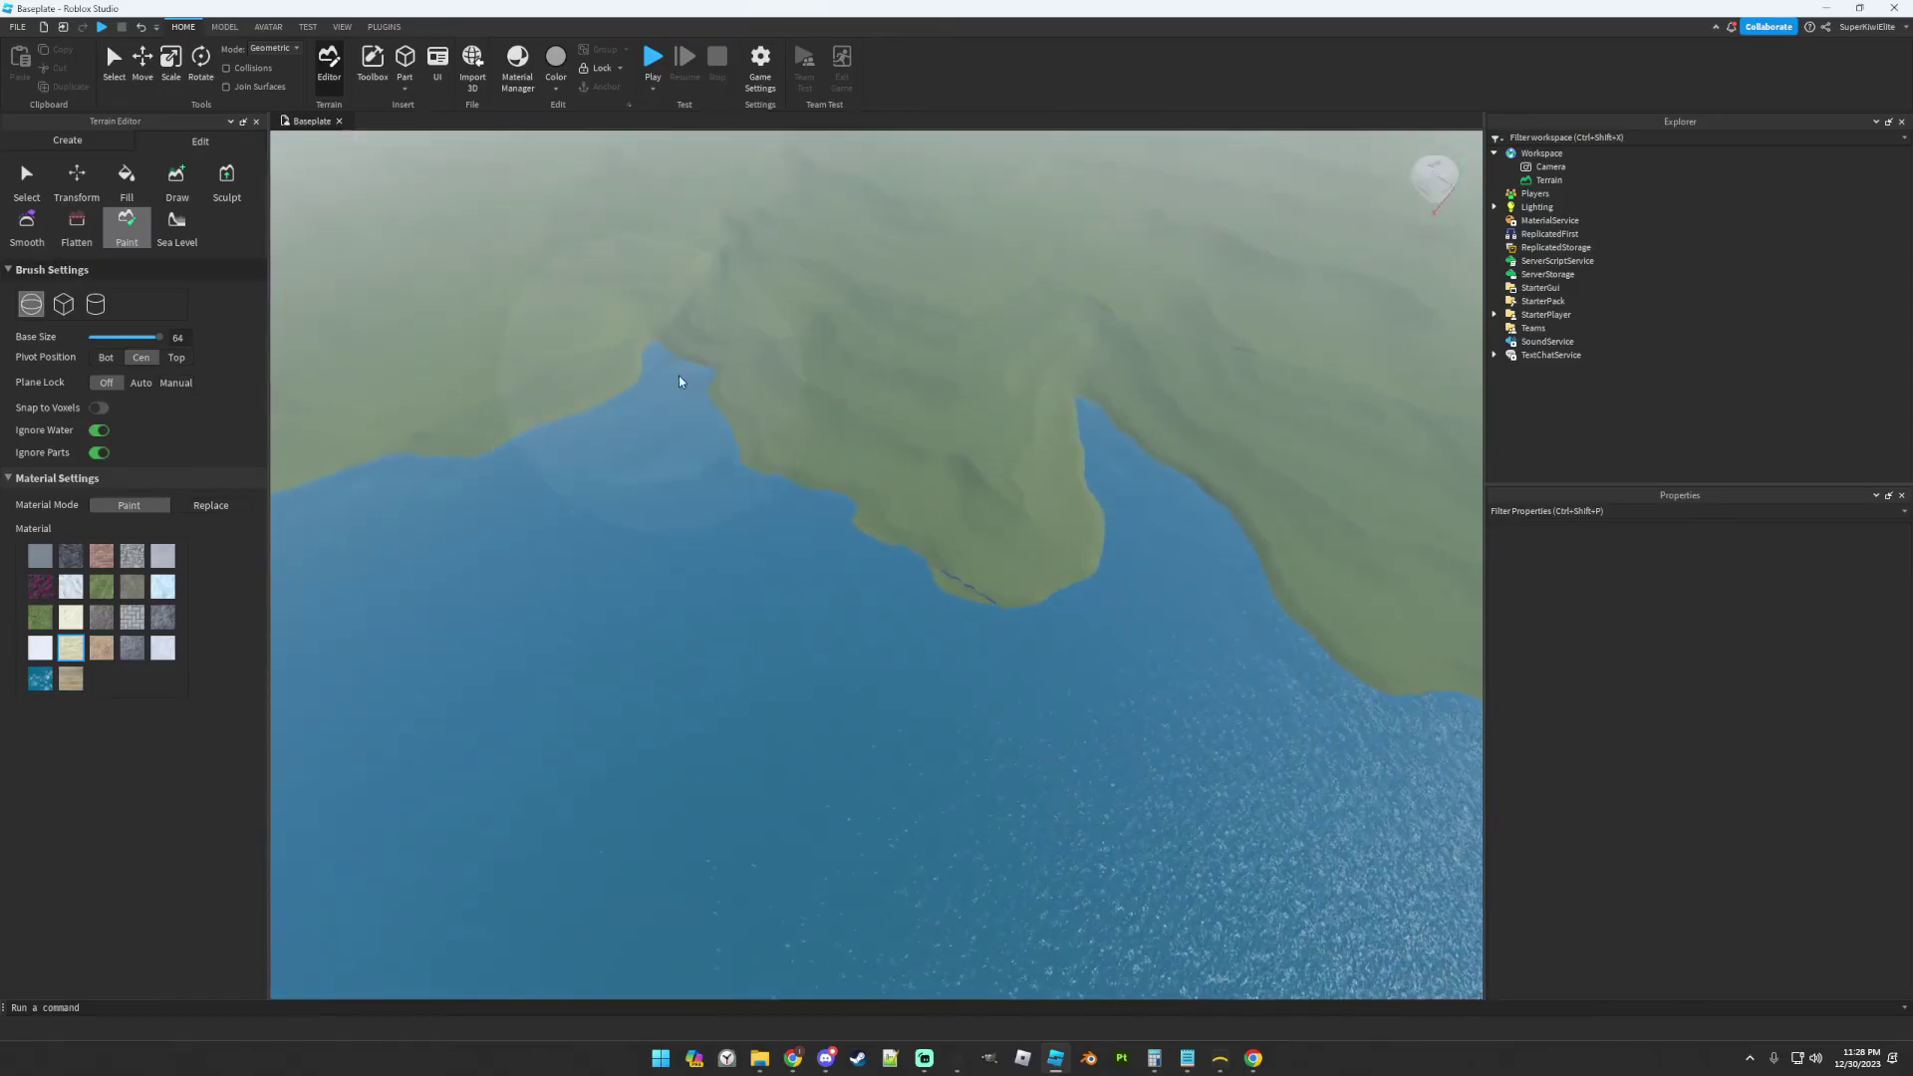
mouse_move(679, 374)
left_mouse_down()
mouse_move(828, 510)
mouse_move(1009, 544)
mouse_move(1058, 478)
mouse_move(1075, 400)
mouse_move(1390, 619)
mouse_move(1315, 466)
mouse_move(1146, 385)
mouse_move(862, 397)
left_mouse_up()
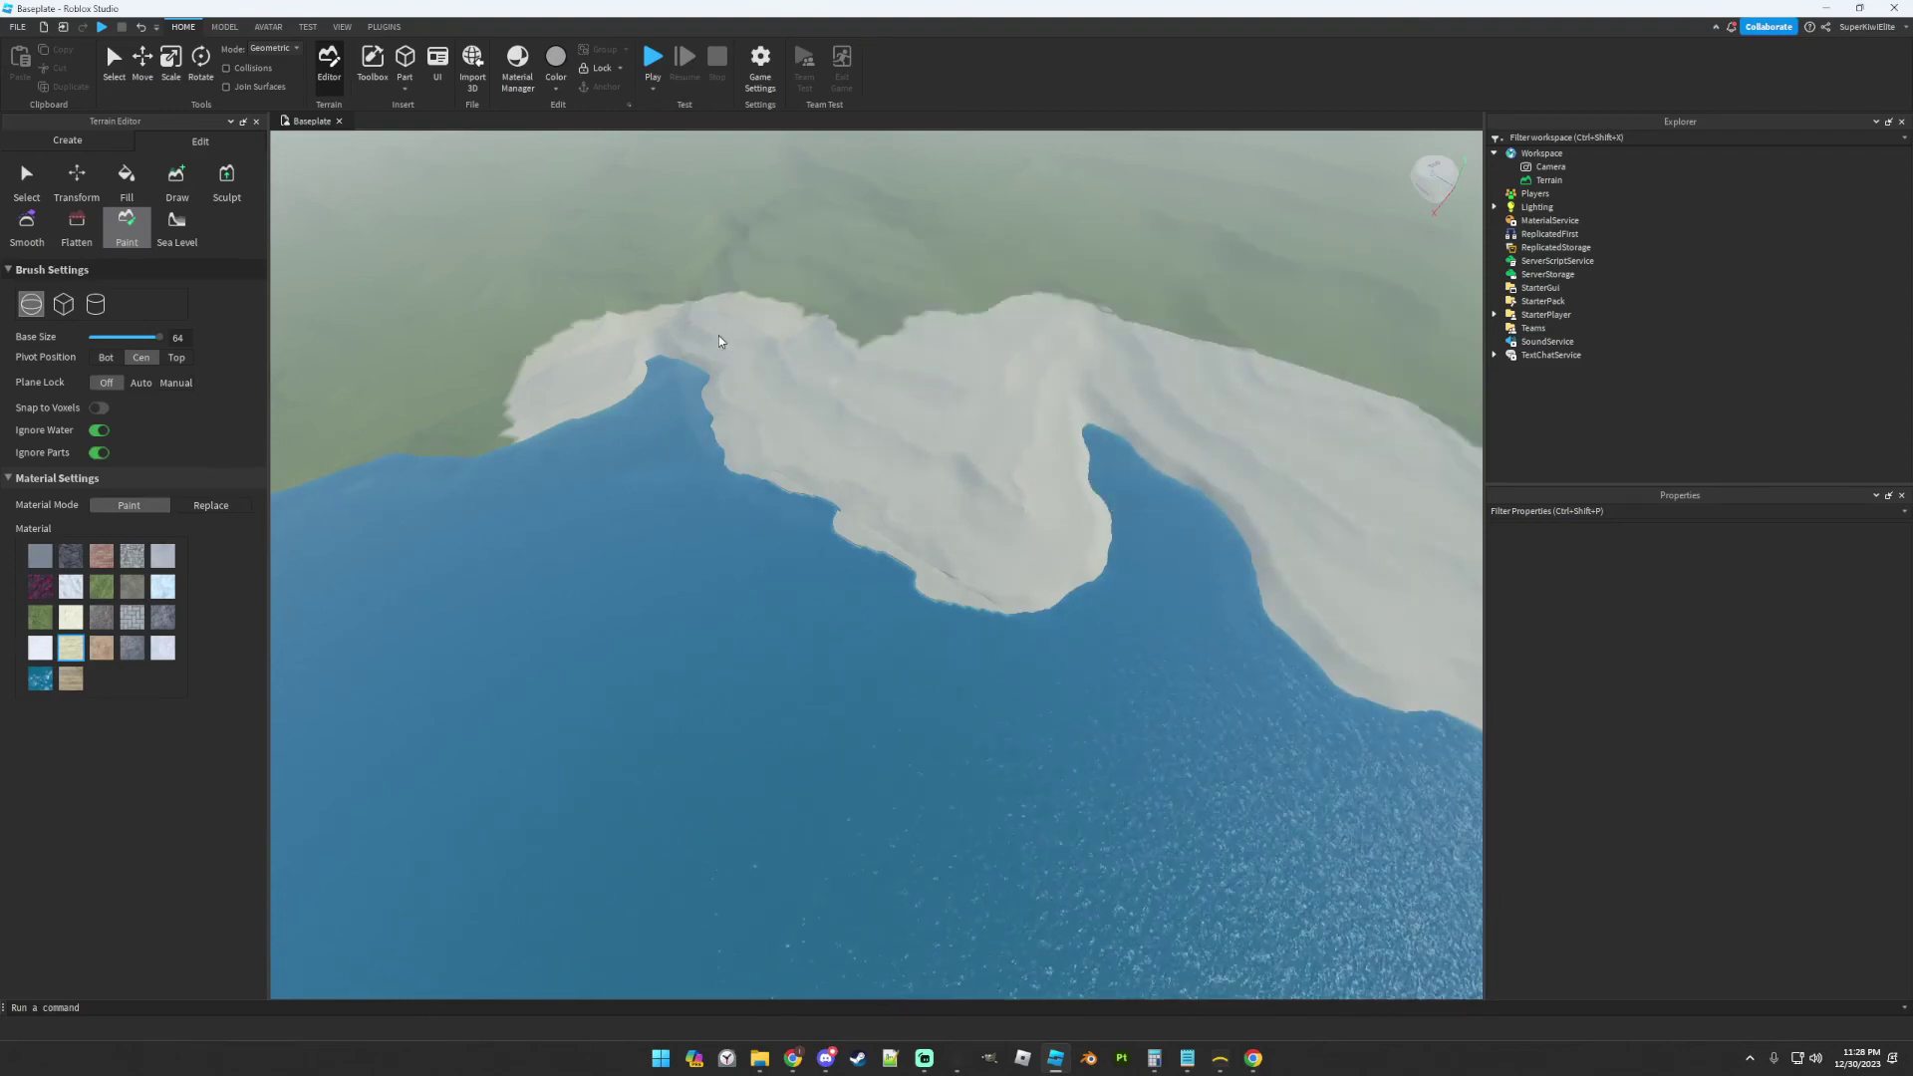
mouse_move(580, 359)
left_mouse_down()
mouse_move(445, 422)
mouse_move(378, 391)
mouse_move(552, 325)
mouse_move(737, 322)
left_mouse_up()
right_click_drag(738, 322, 737, 322)
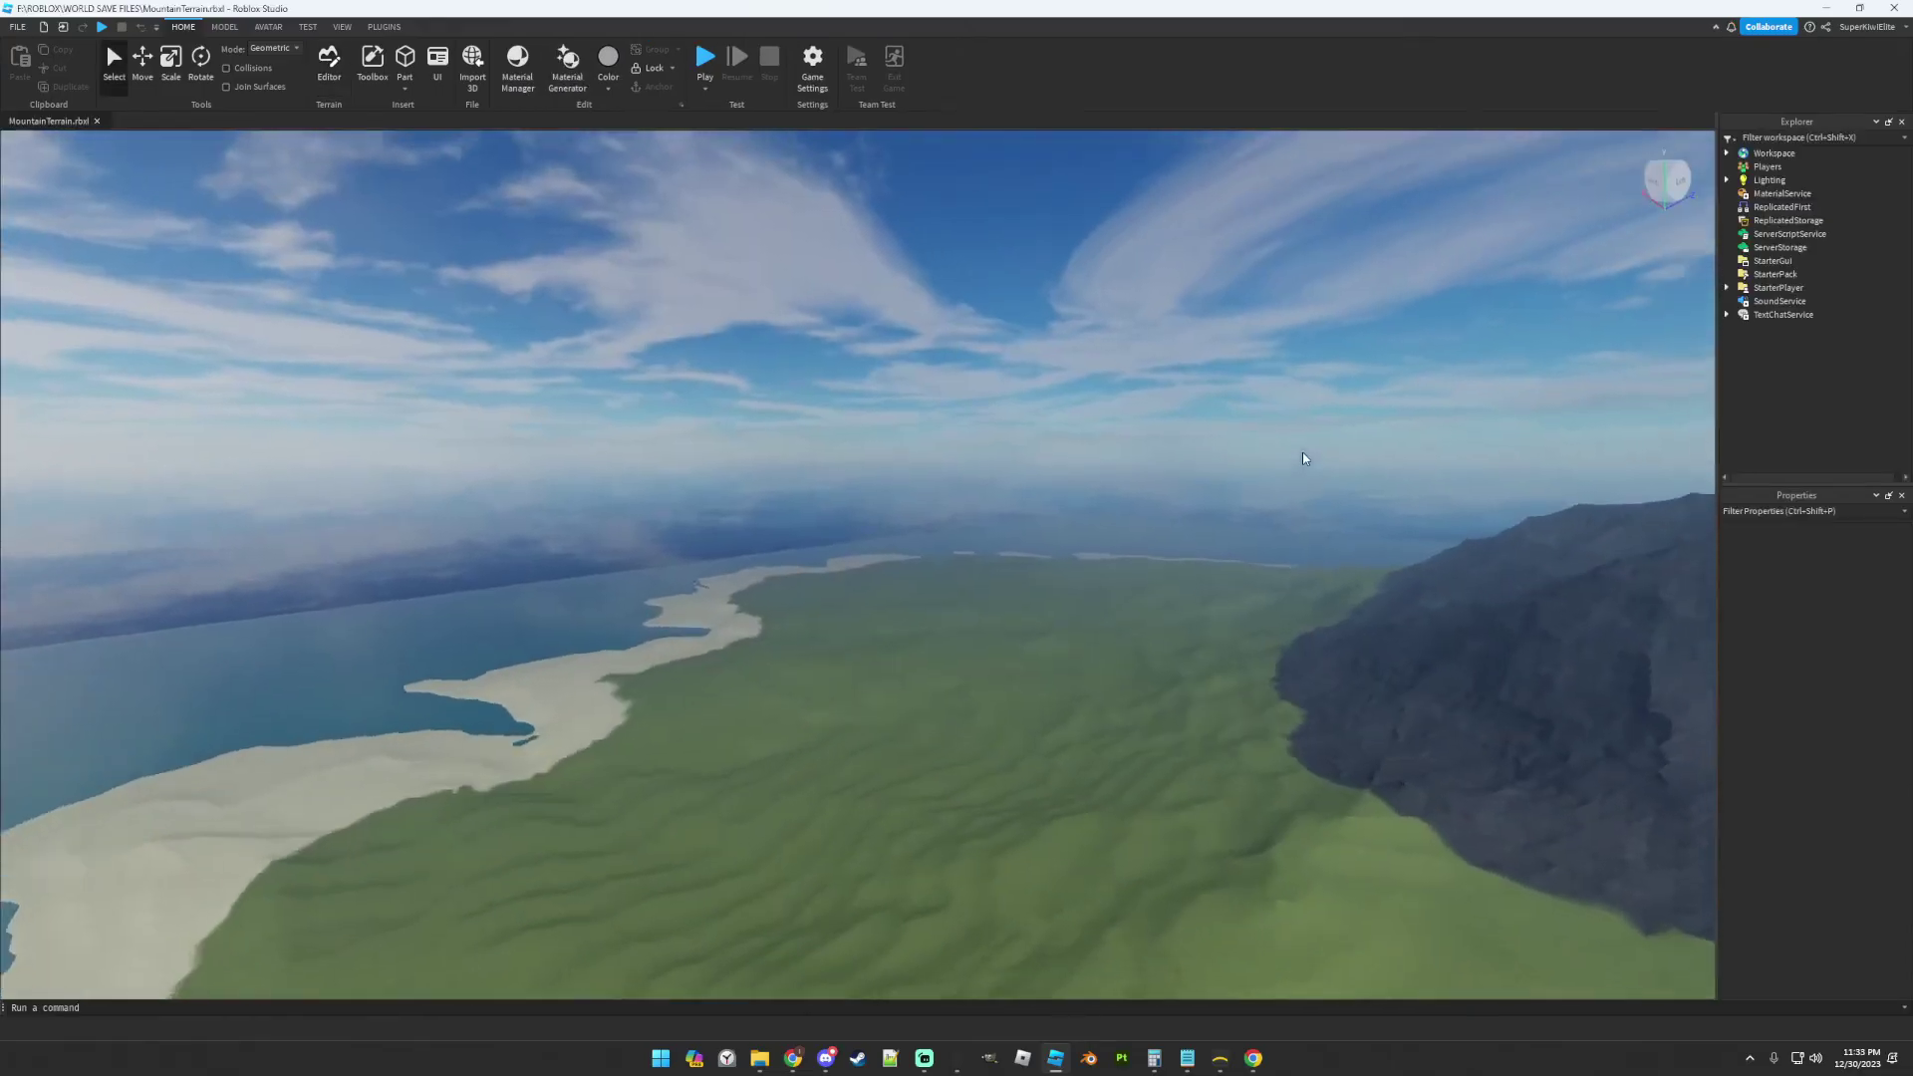
- Examine the rocky mountain slopes and their border with the grass in the MountainTerrain.rbxl place
right_click_drag(1301, 451, 1301, 451)
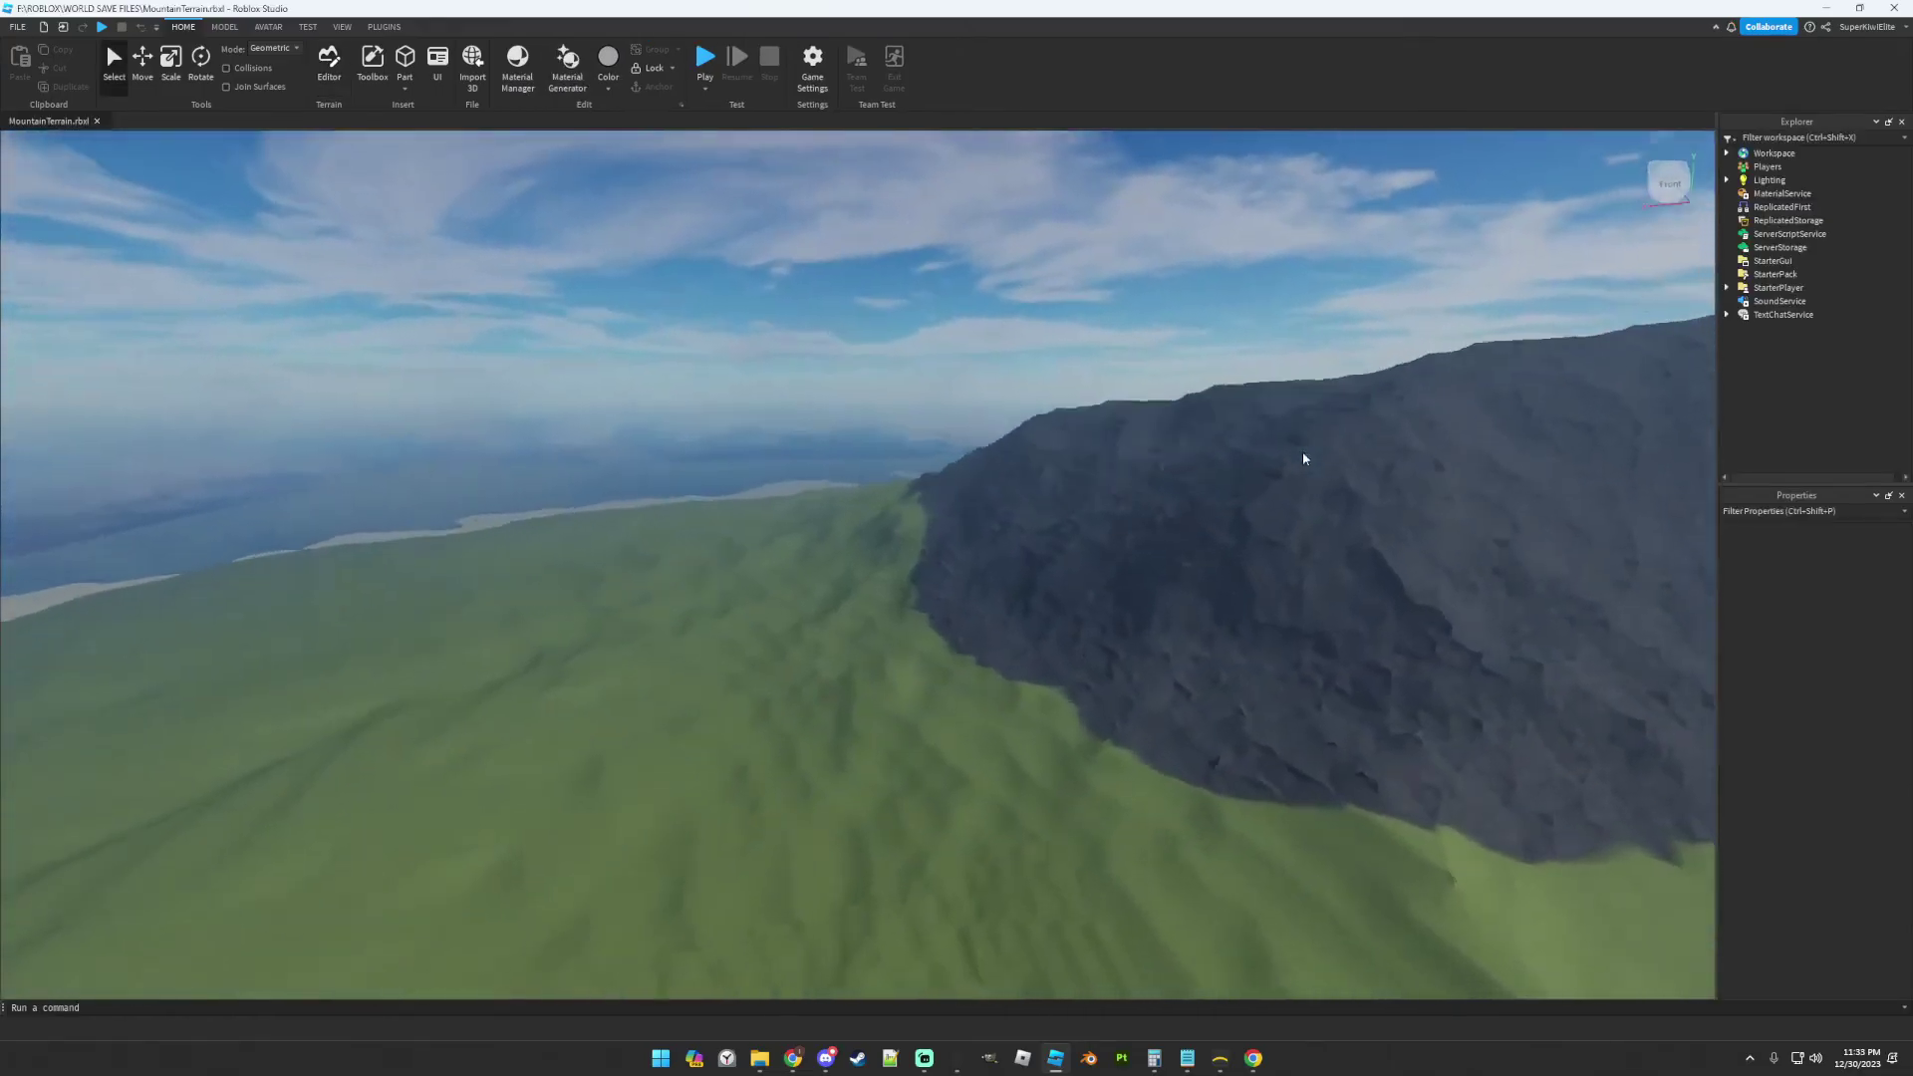
key("w")
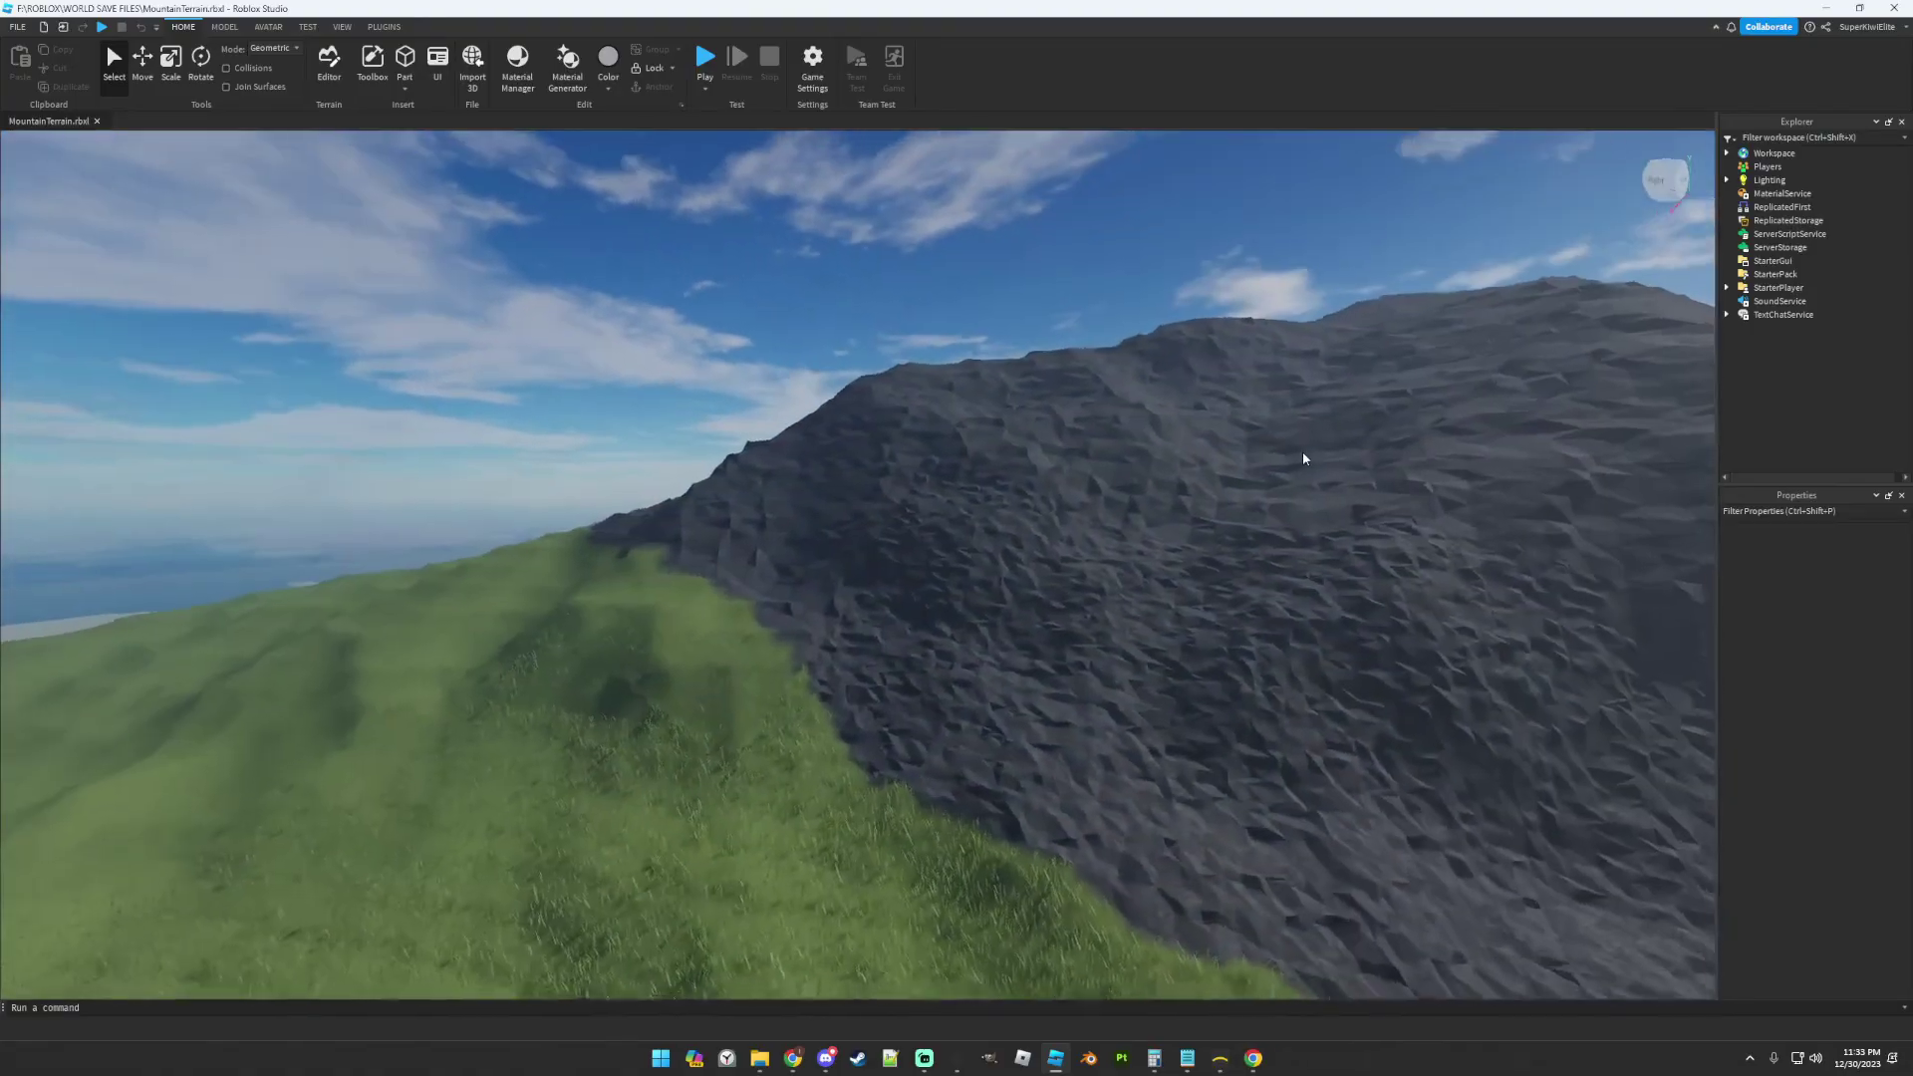
key("w")
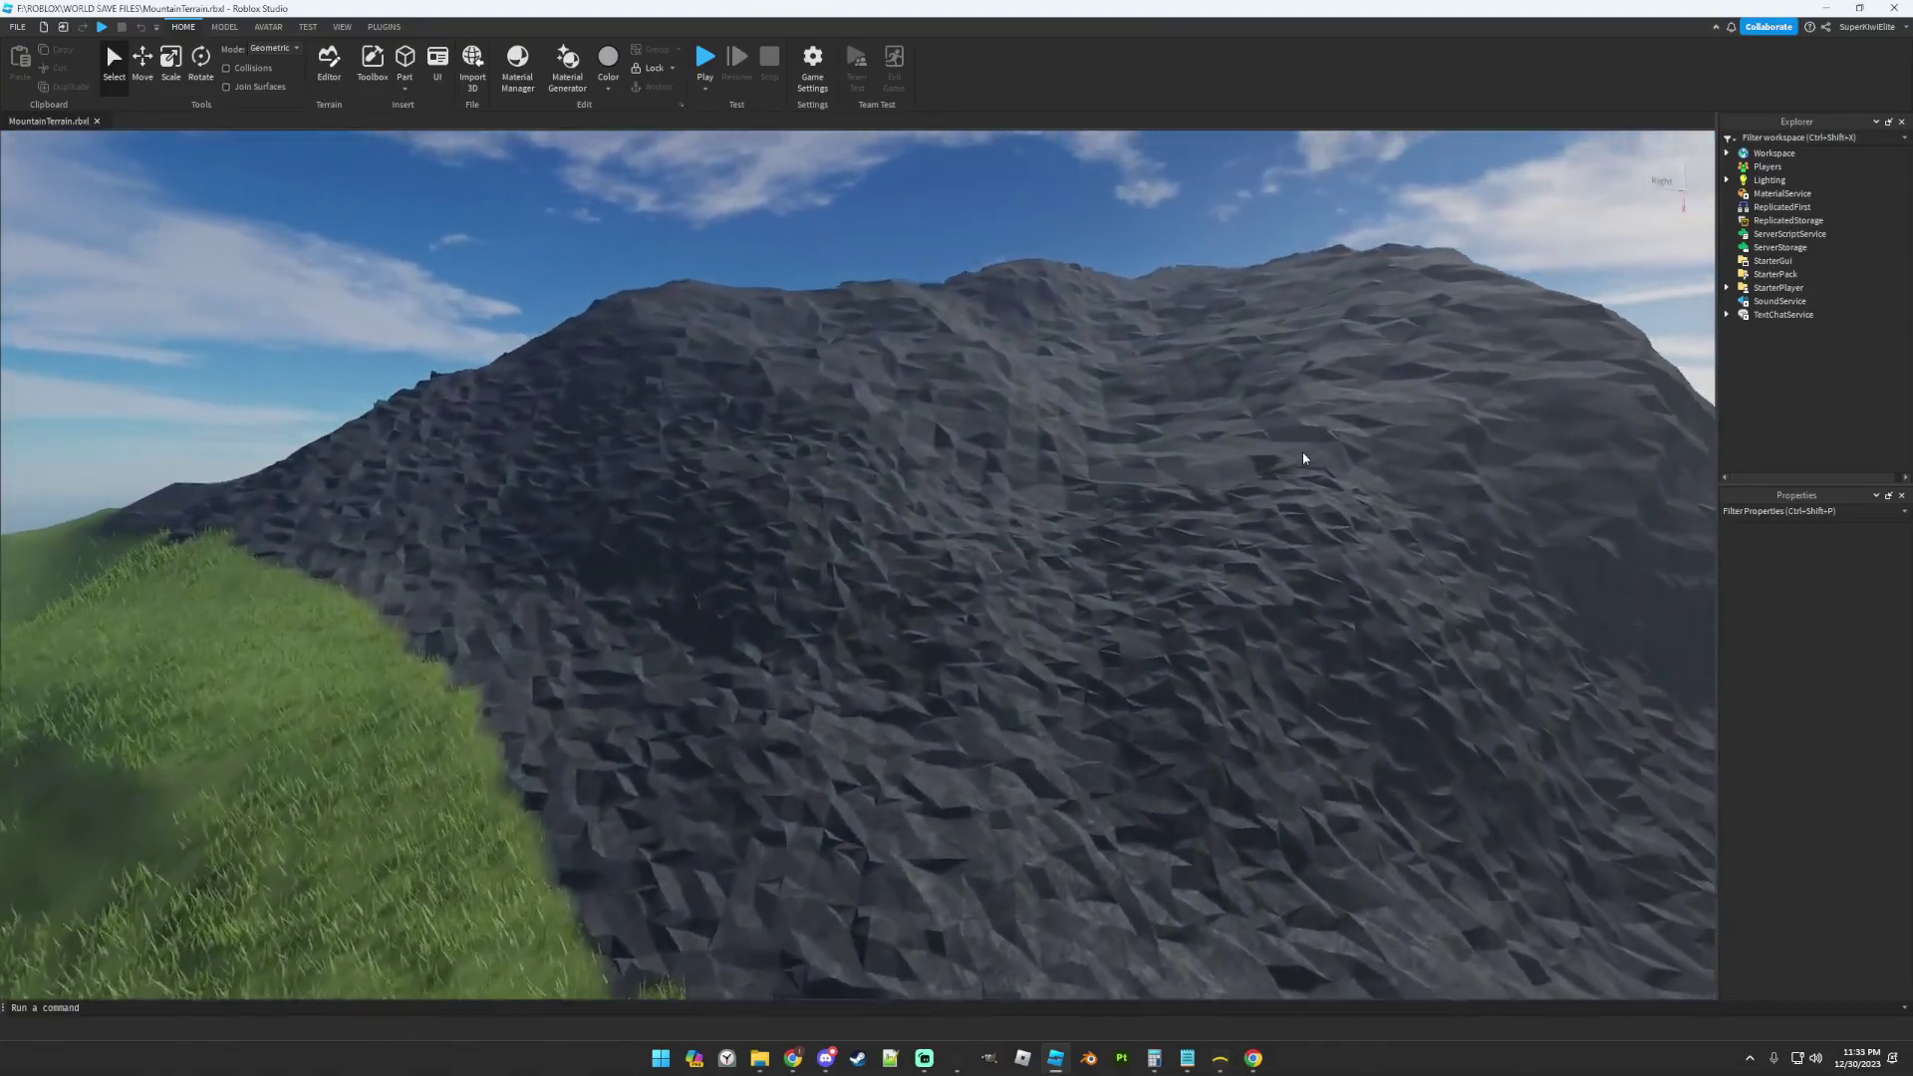
key("w")
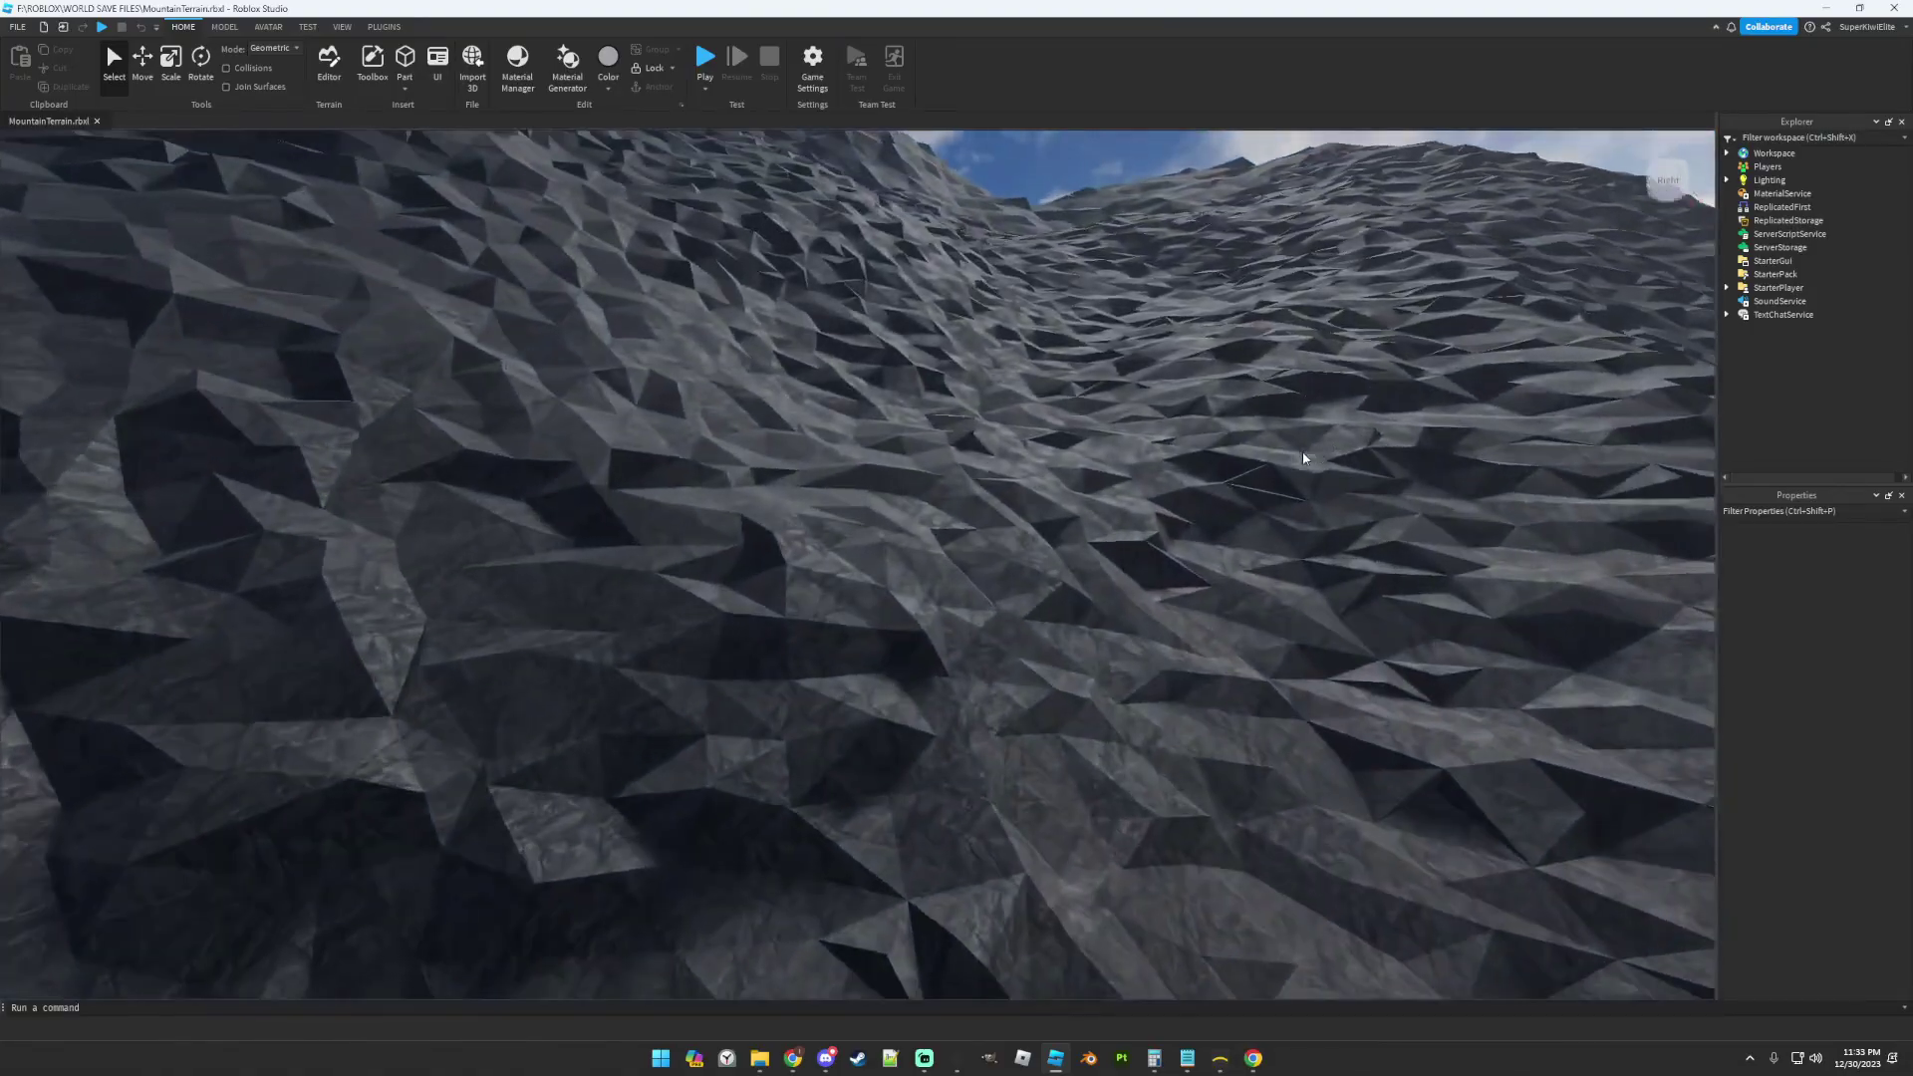
key("s")
right_click_drag(1304, 459, 1304, 458)
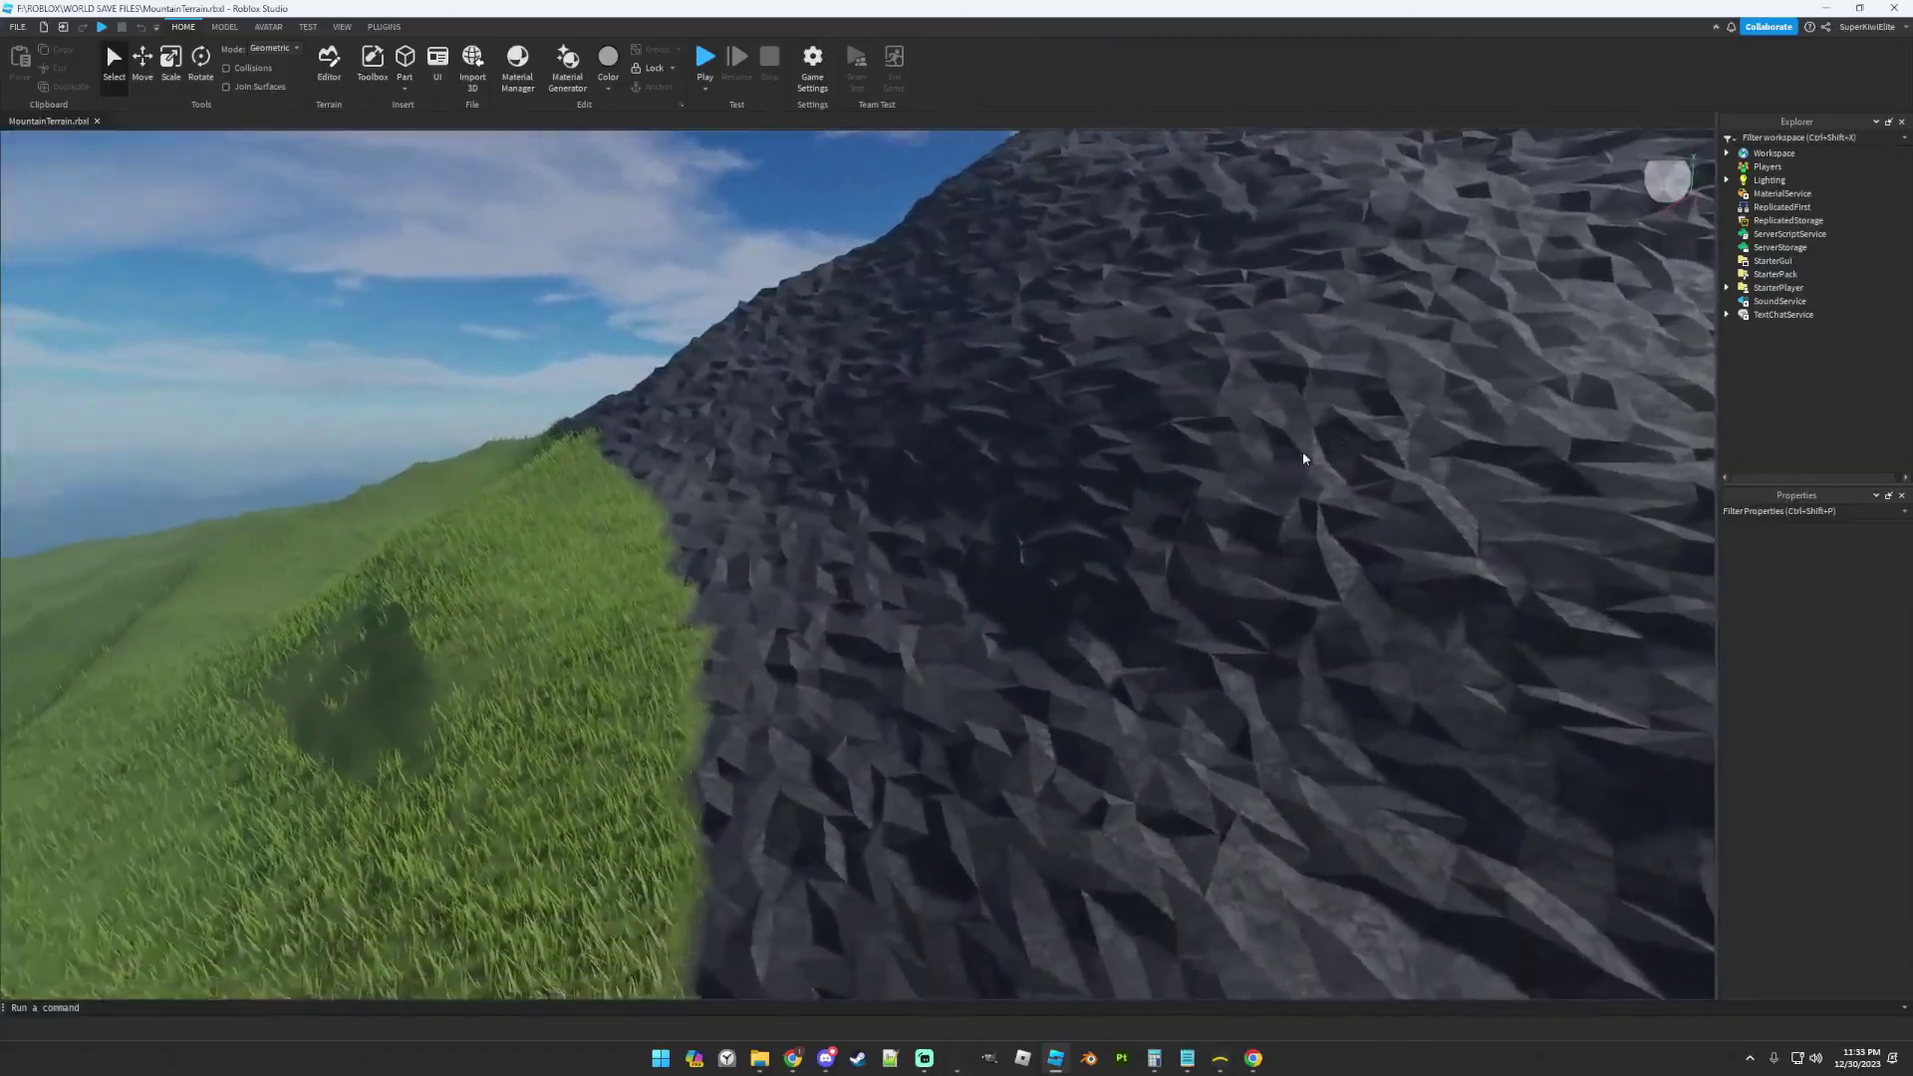
- Survey the grassland, sandy coastline, forest, and cabin meadow of the finished map
key("a")
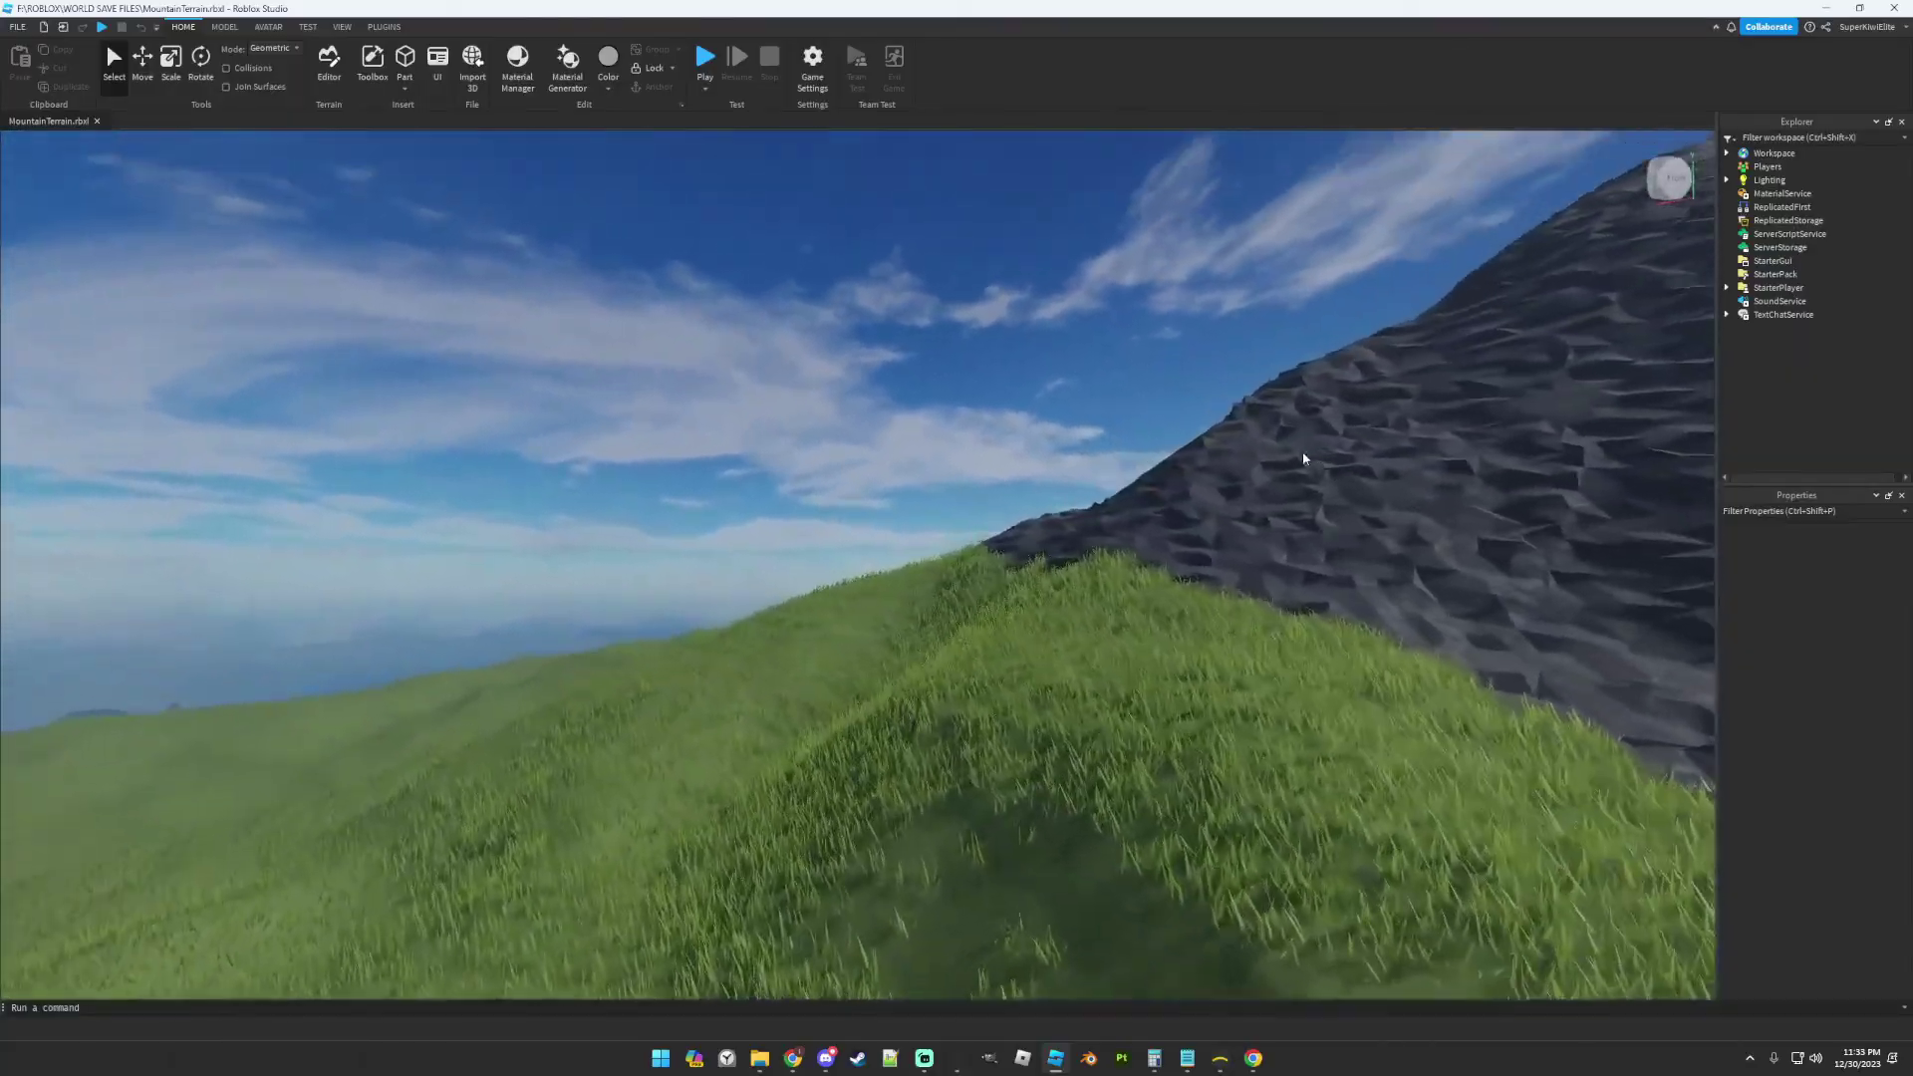
key("a")
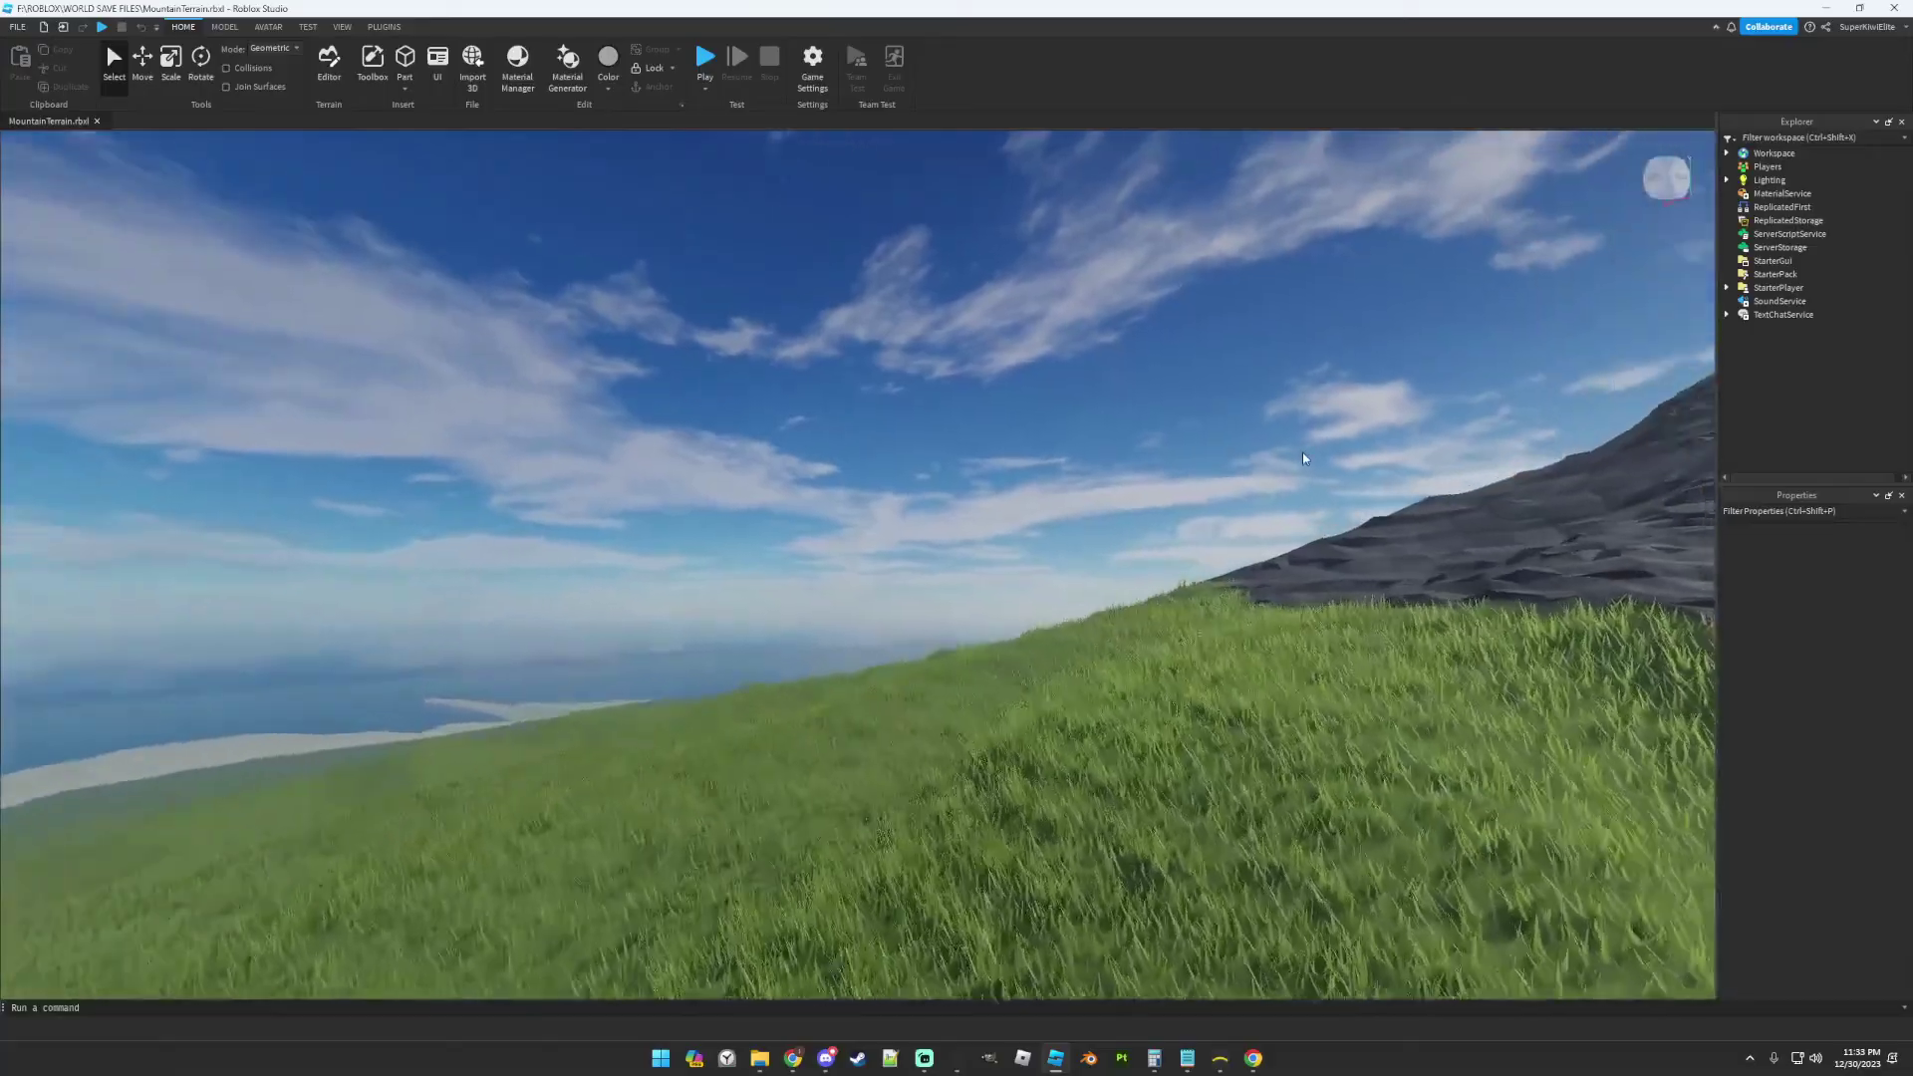
key("a")
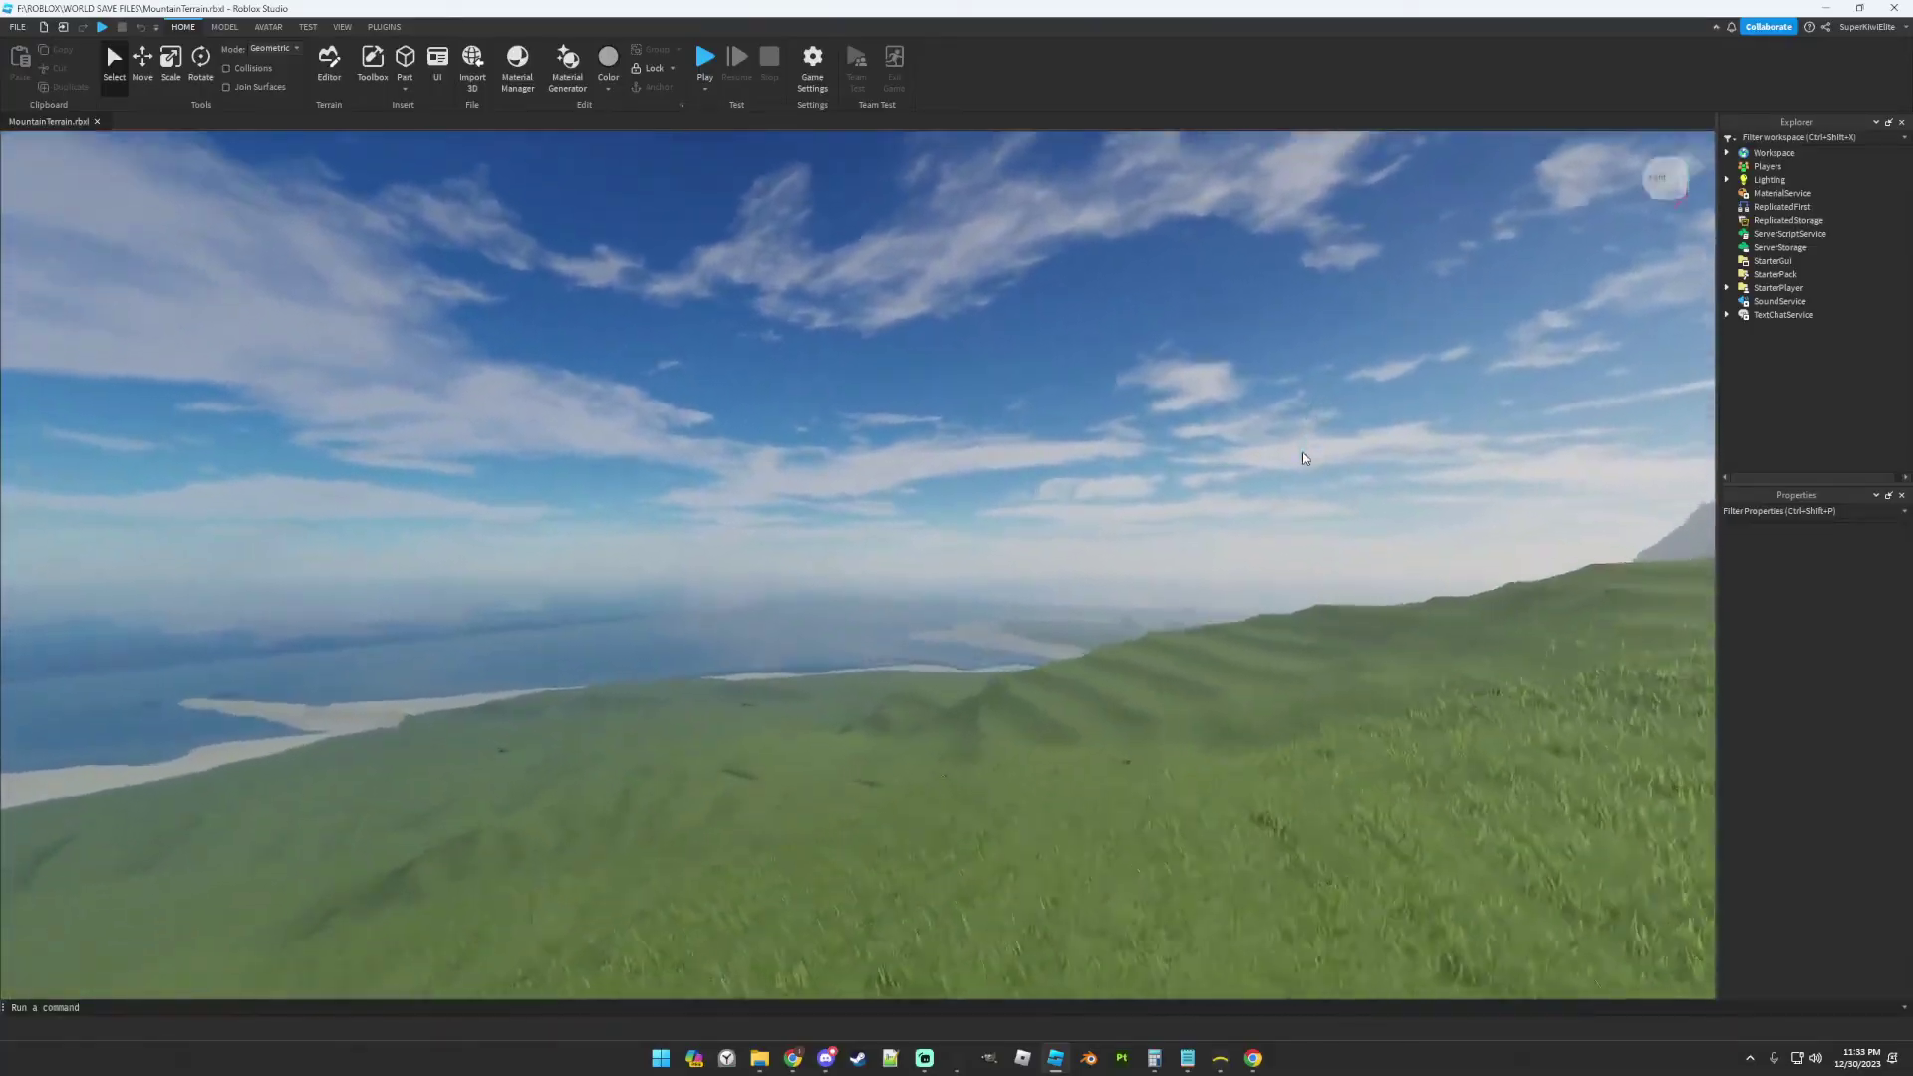
key("a")
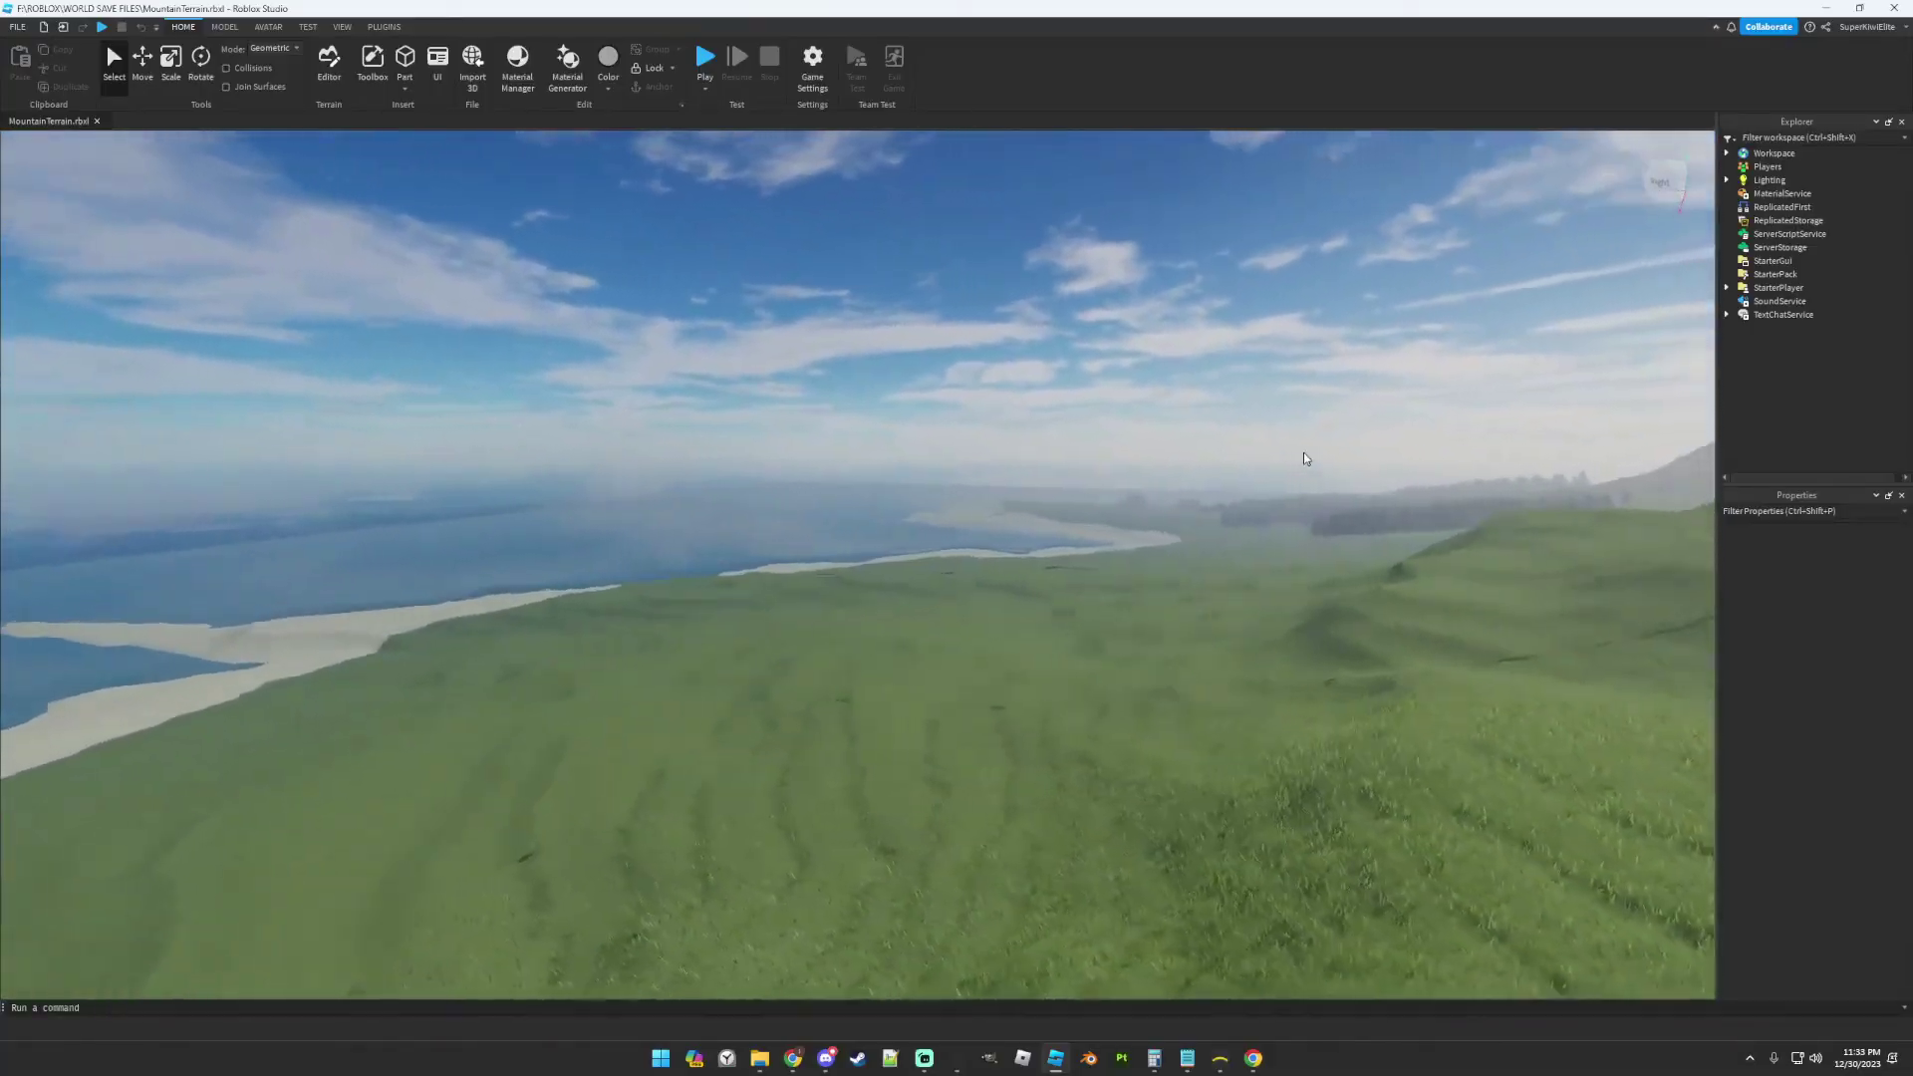
key("a")
right_click_drag(1303, 452, 1303, 452)
key("a")
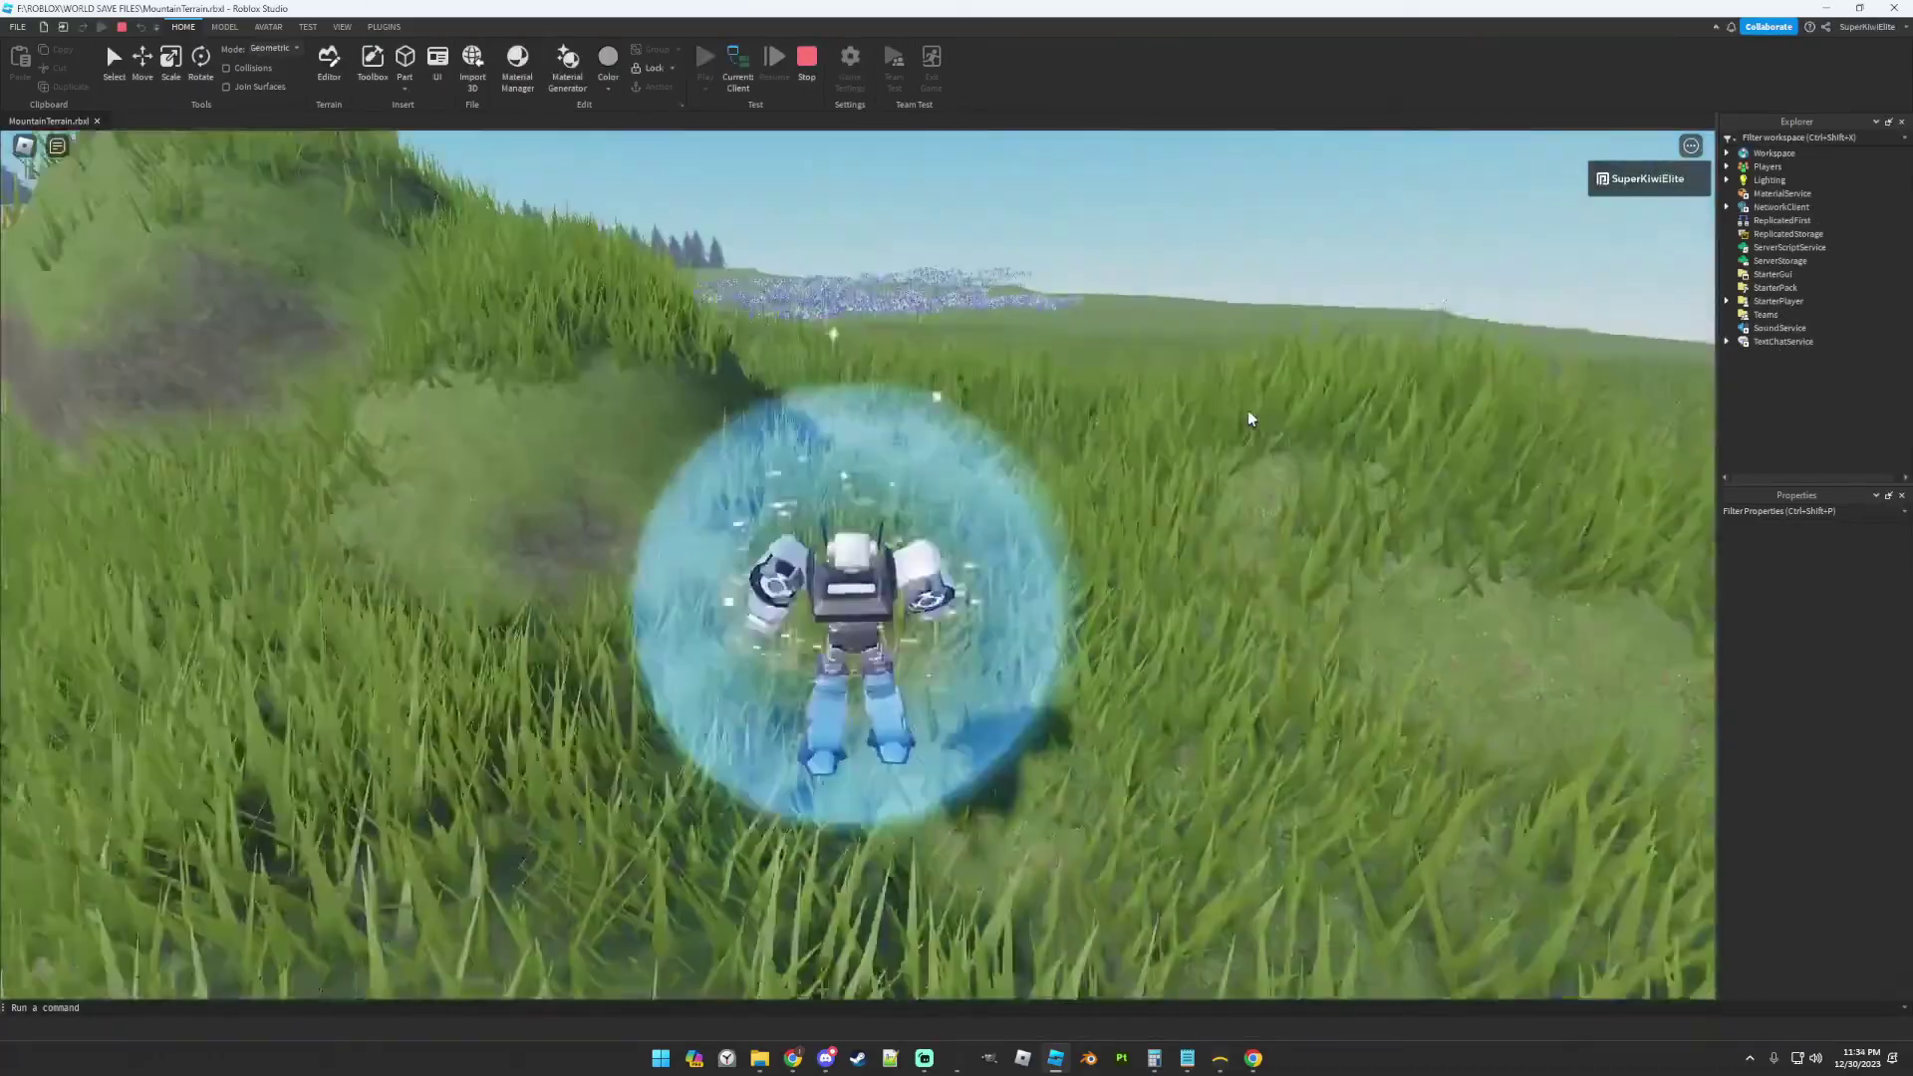
right_click_drag(1247, 410, 1248, 410)
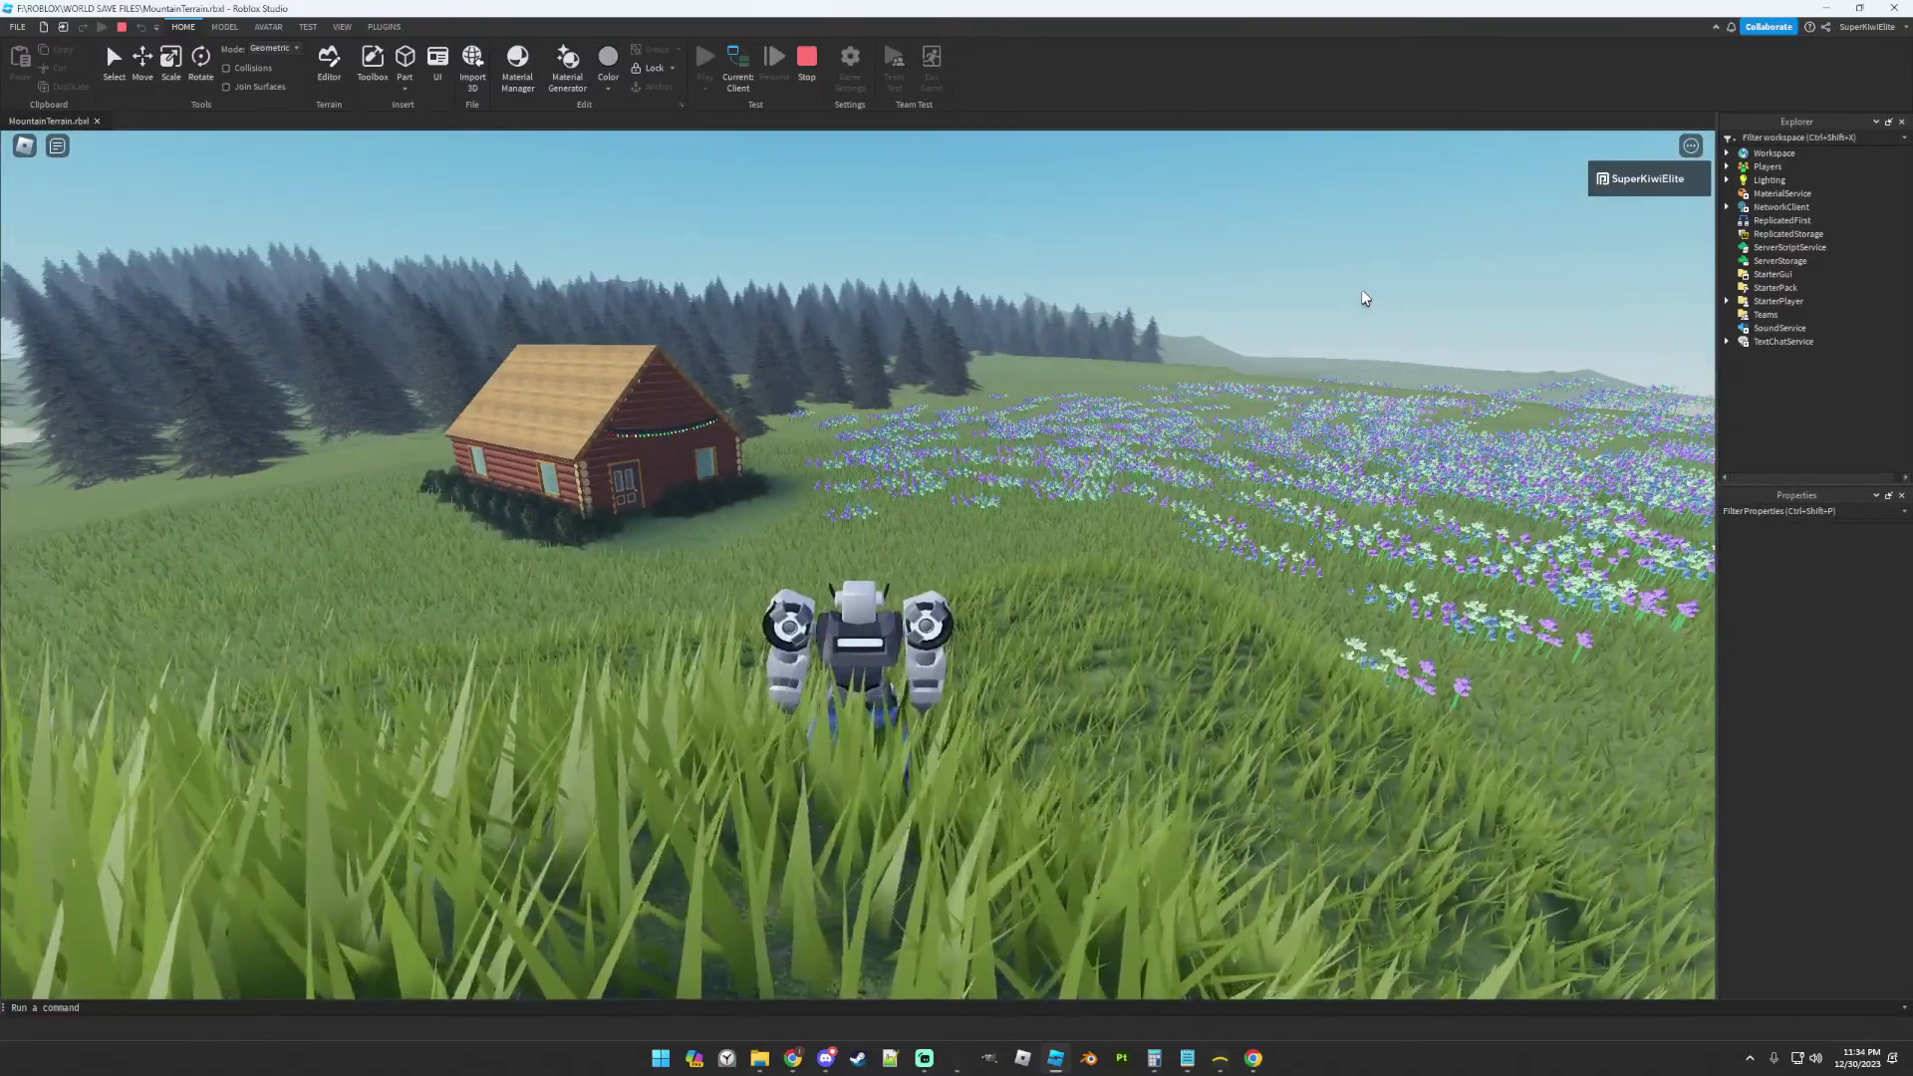
- Playtest the map by walking the character past the cabin, through the grass, and over the rocky mountain ridge
key("w")
right_click_drag(1361, 291, 1361, 291)
key("w")
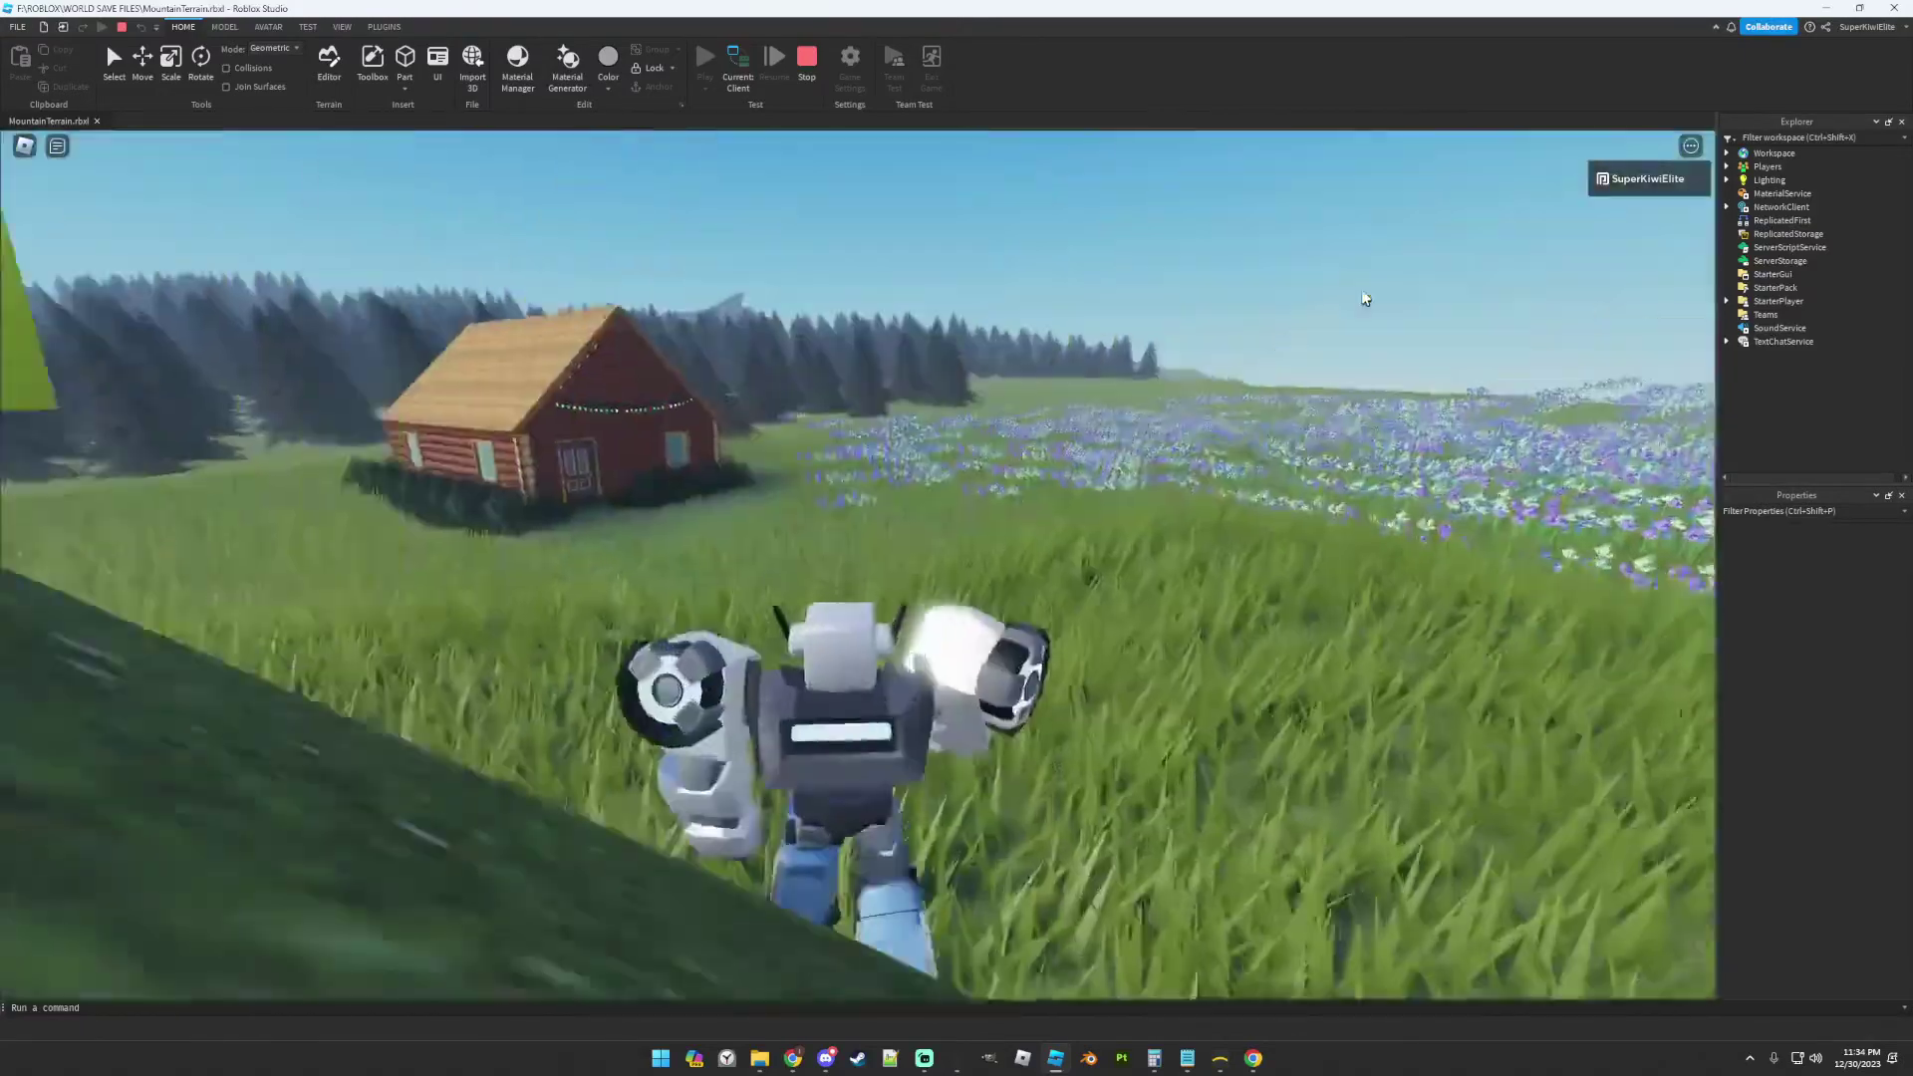
key("w")
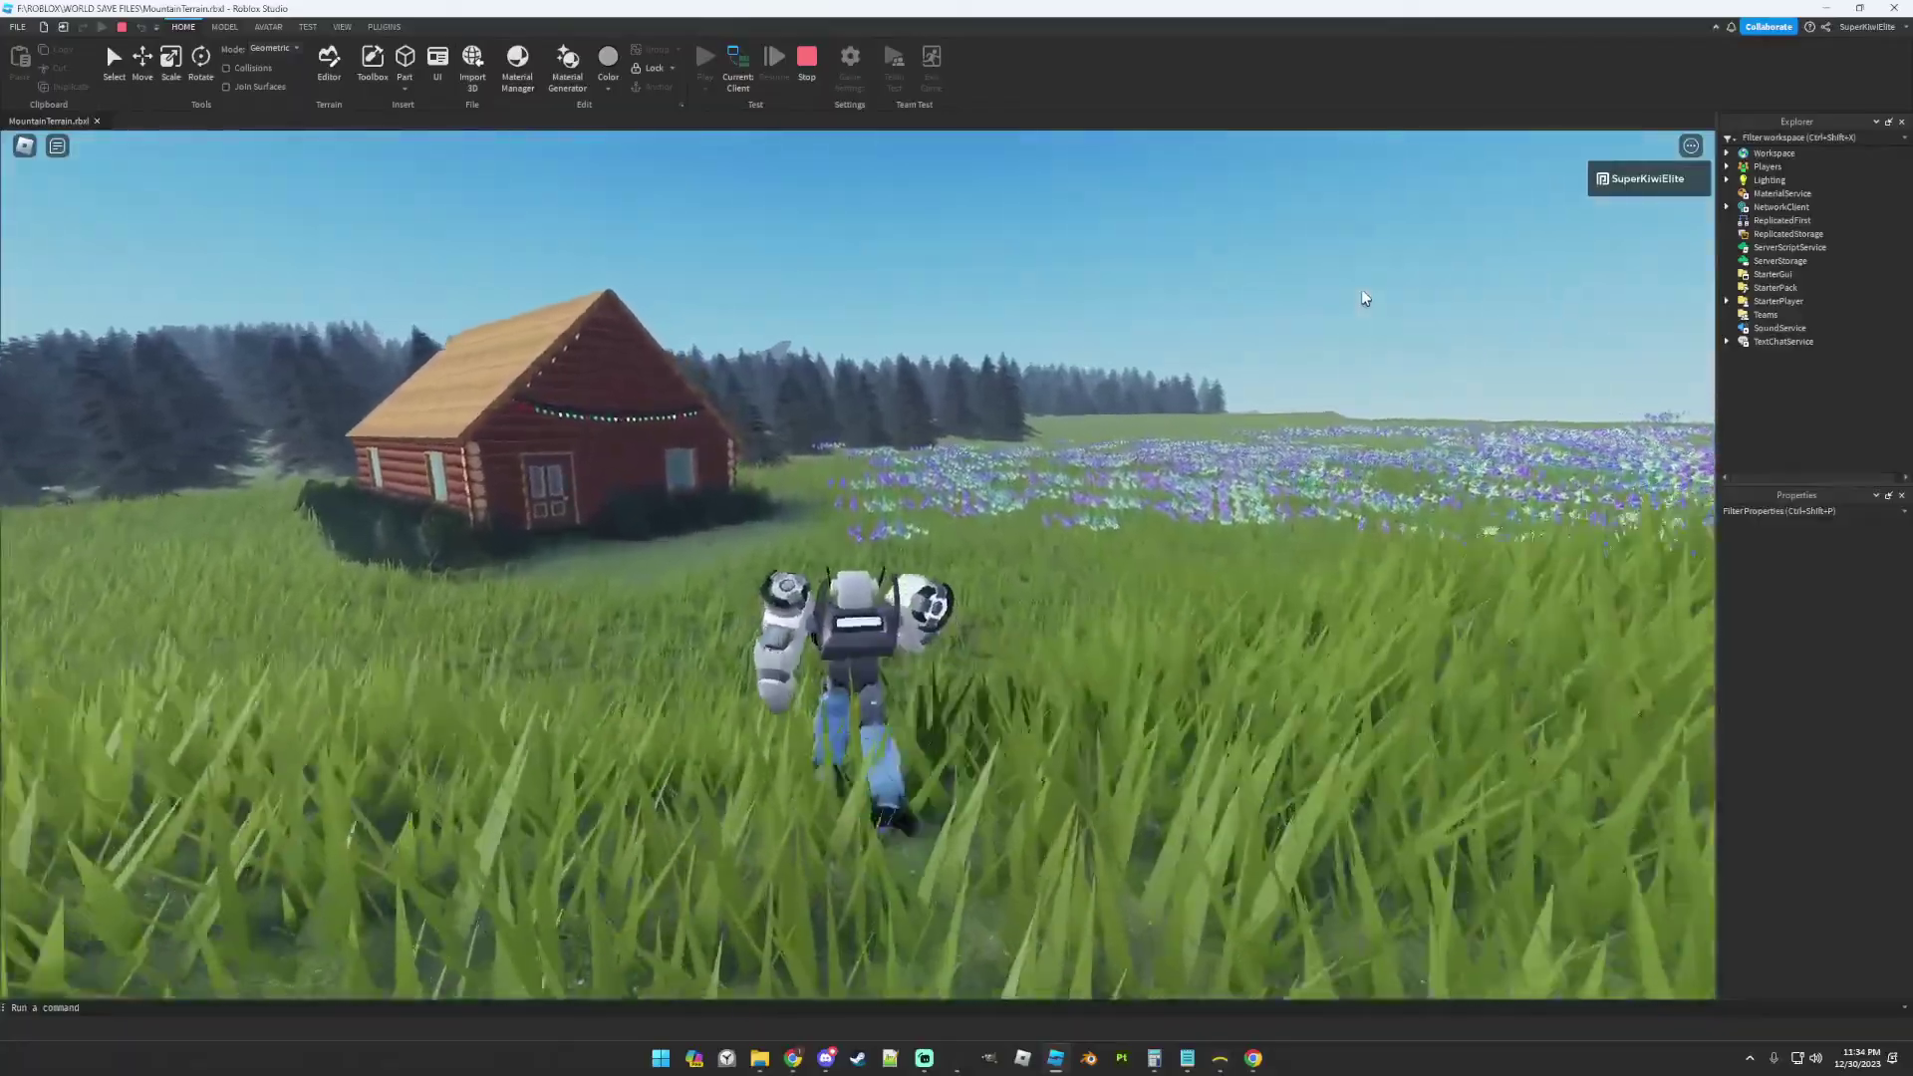
key("w")
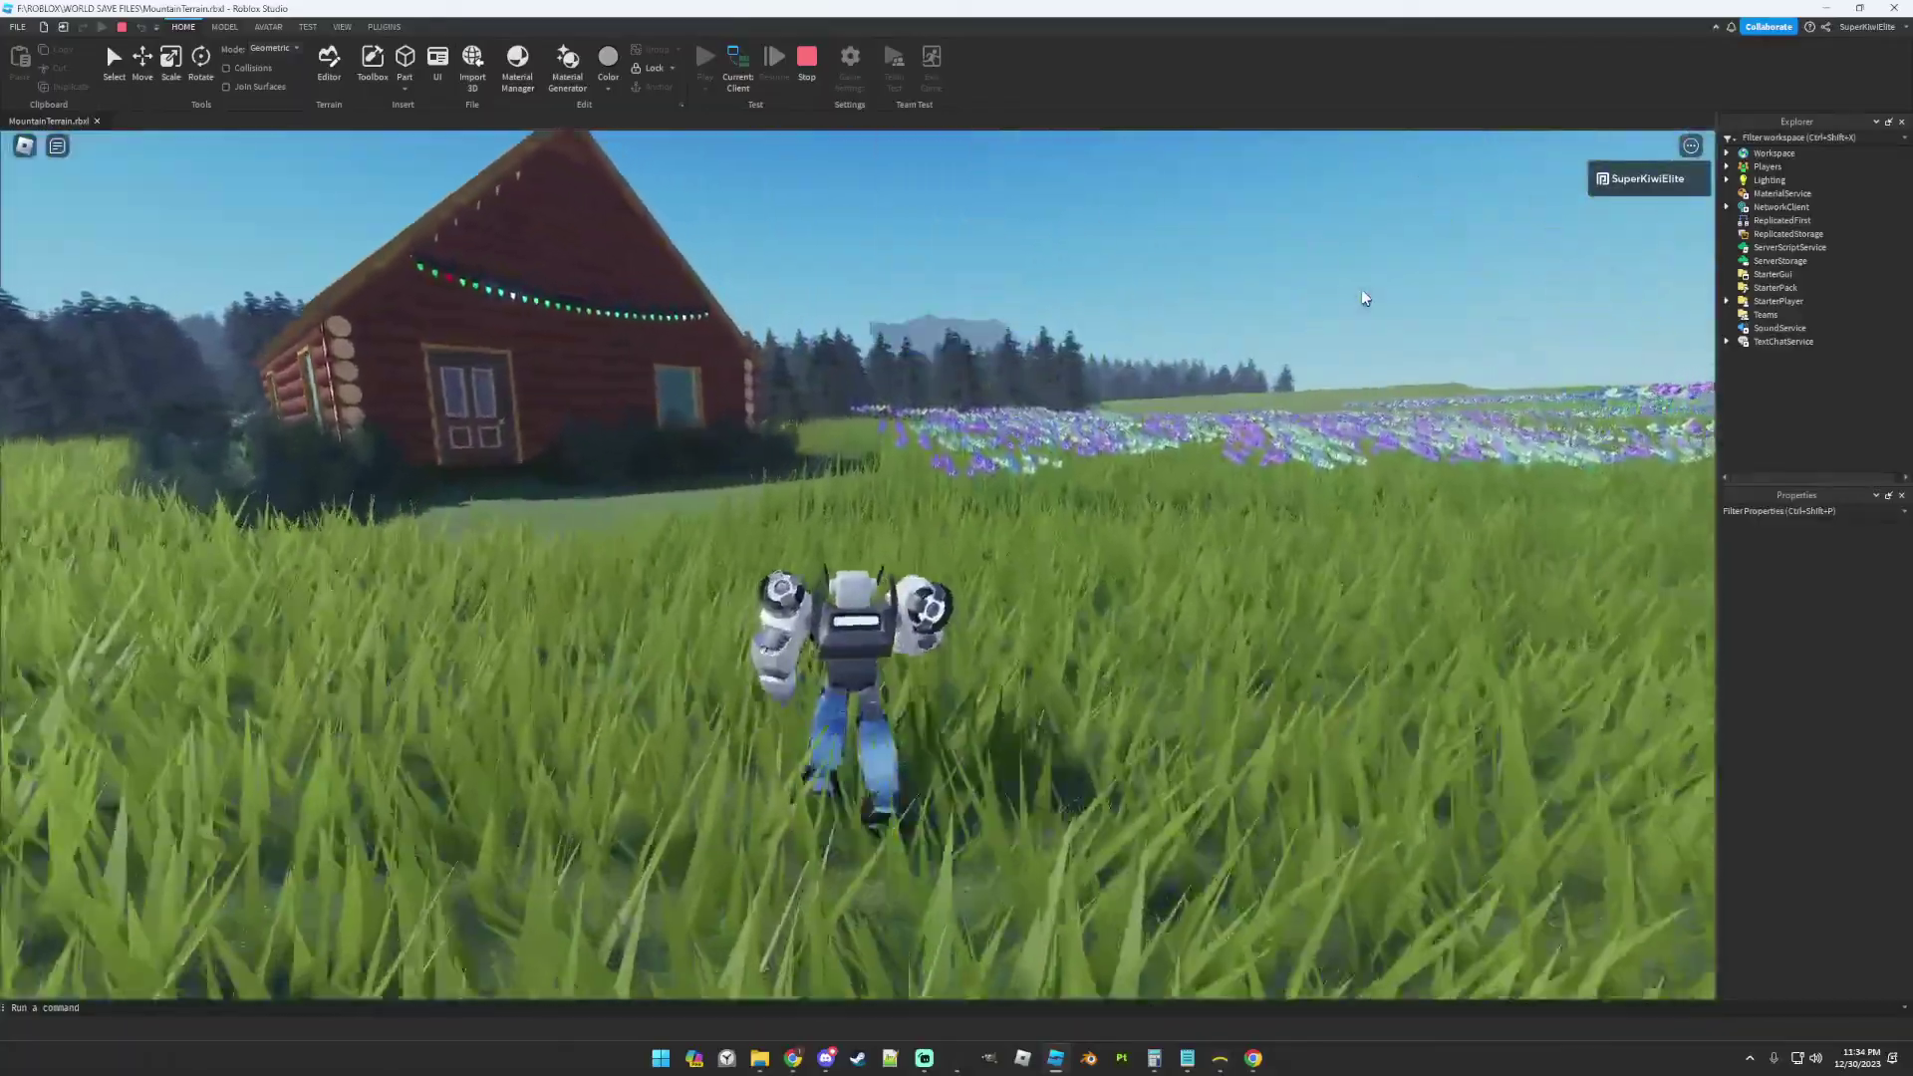
key("w")
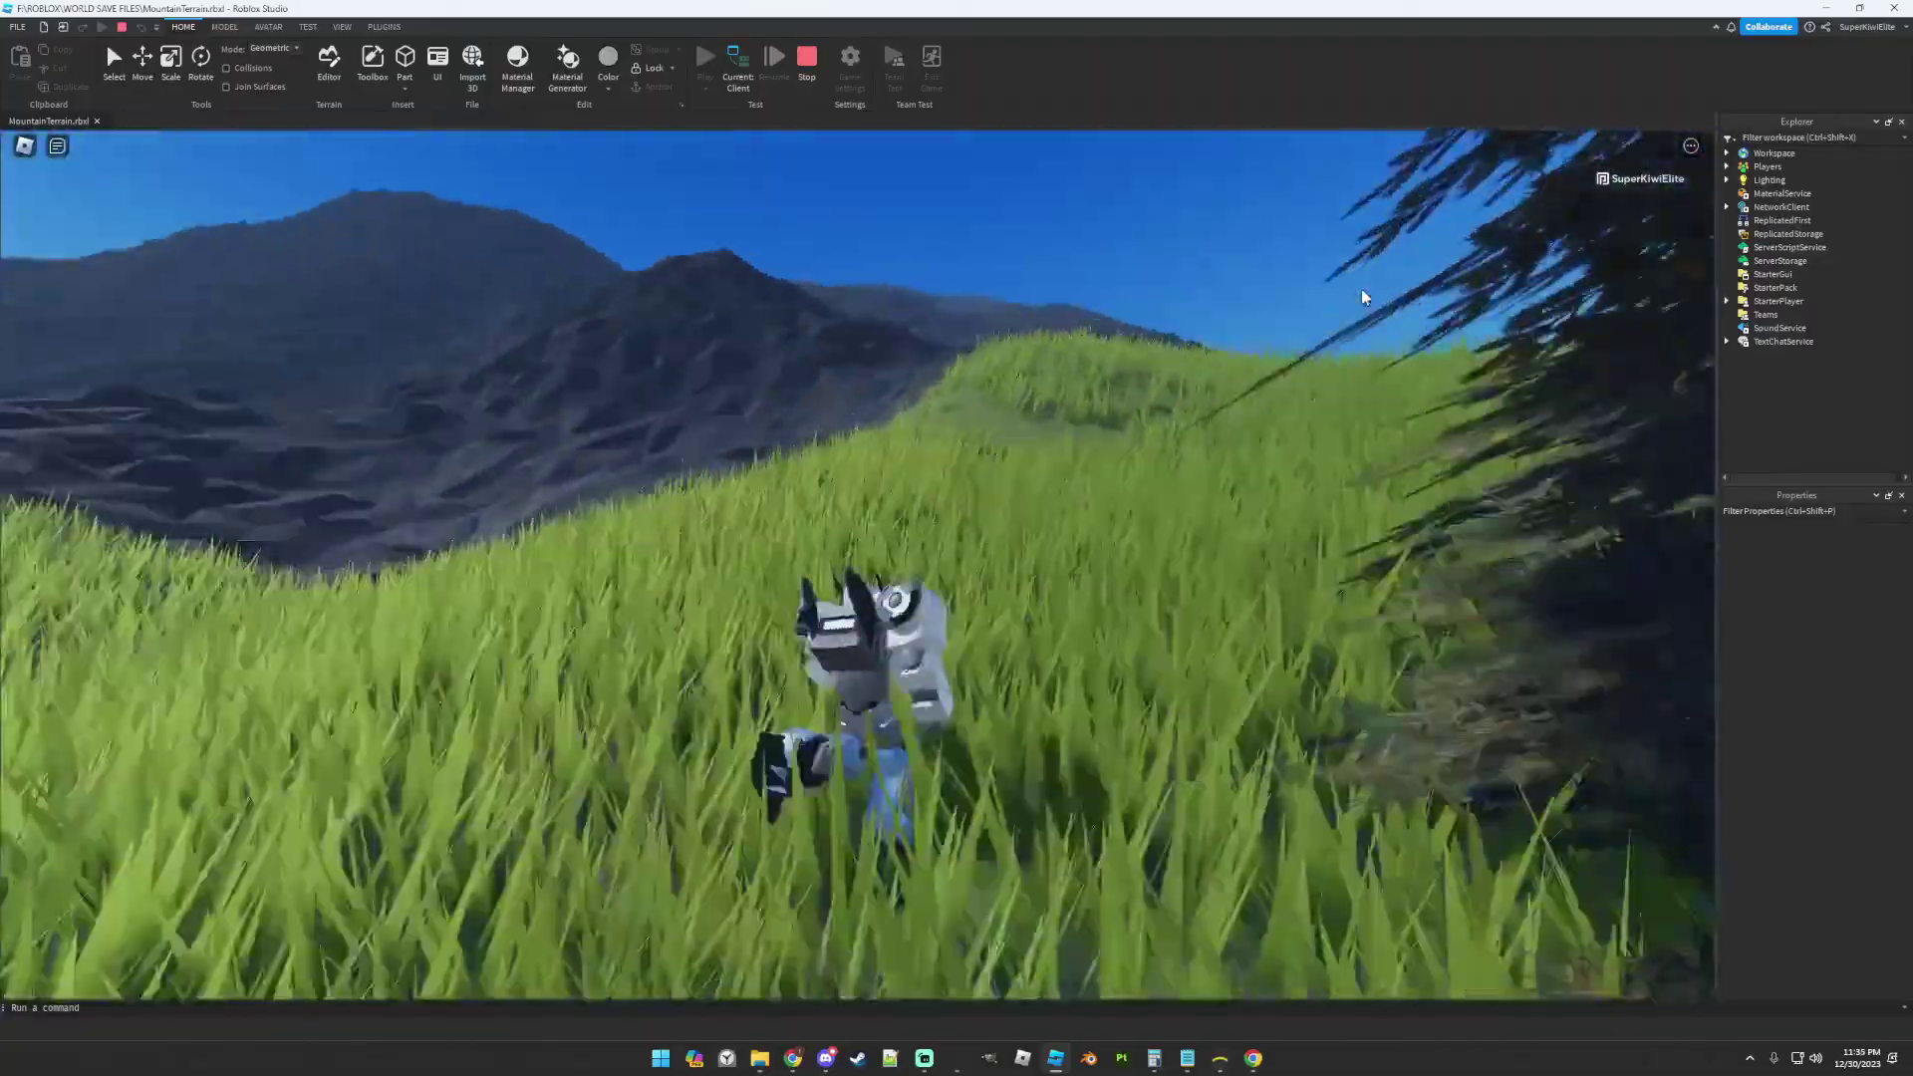
key("w")
key("w")
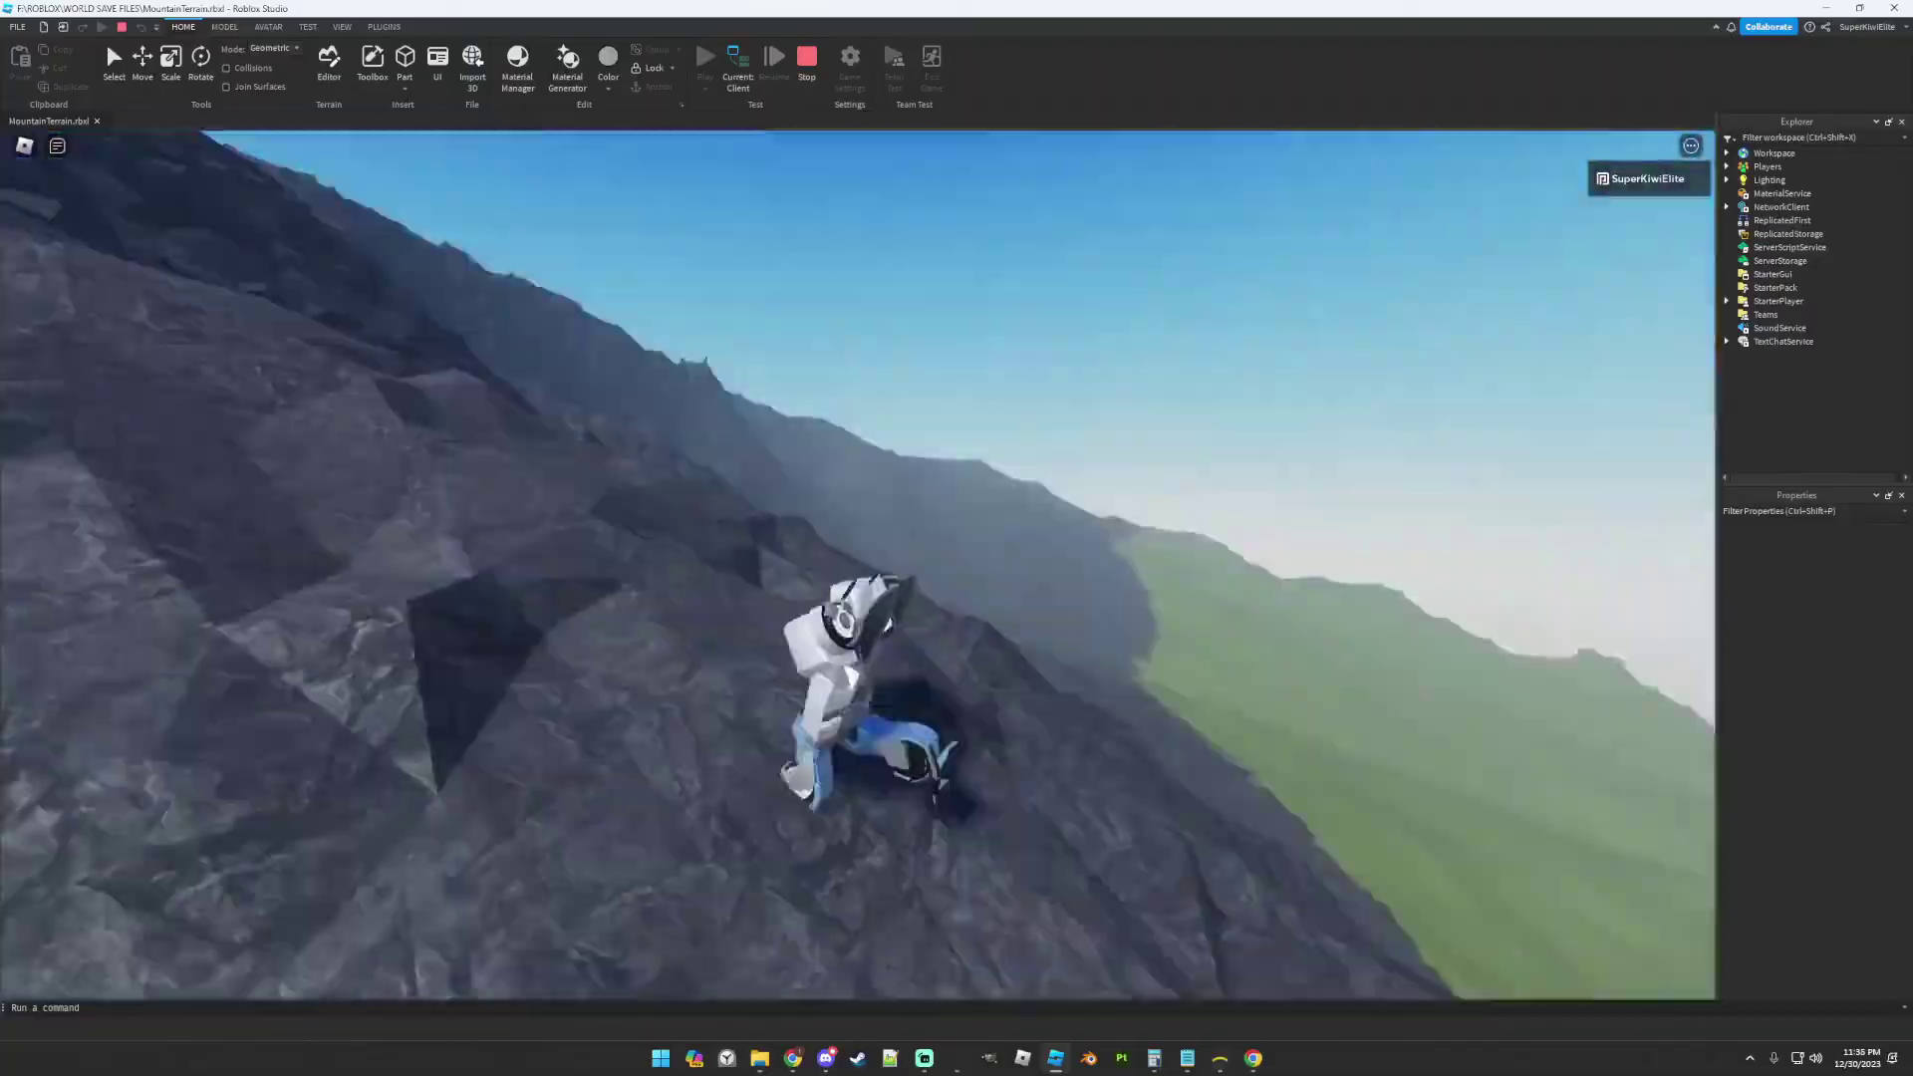
key("w")
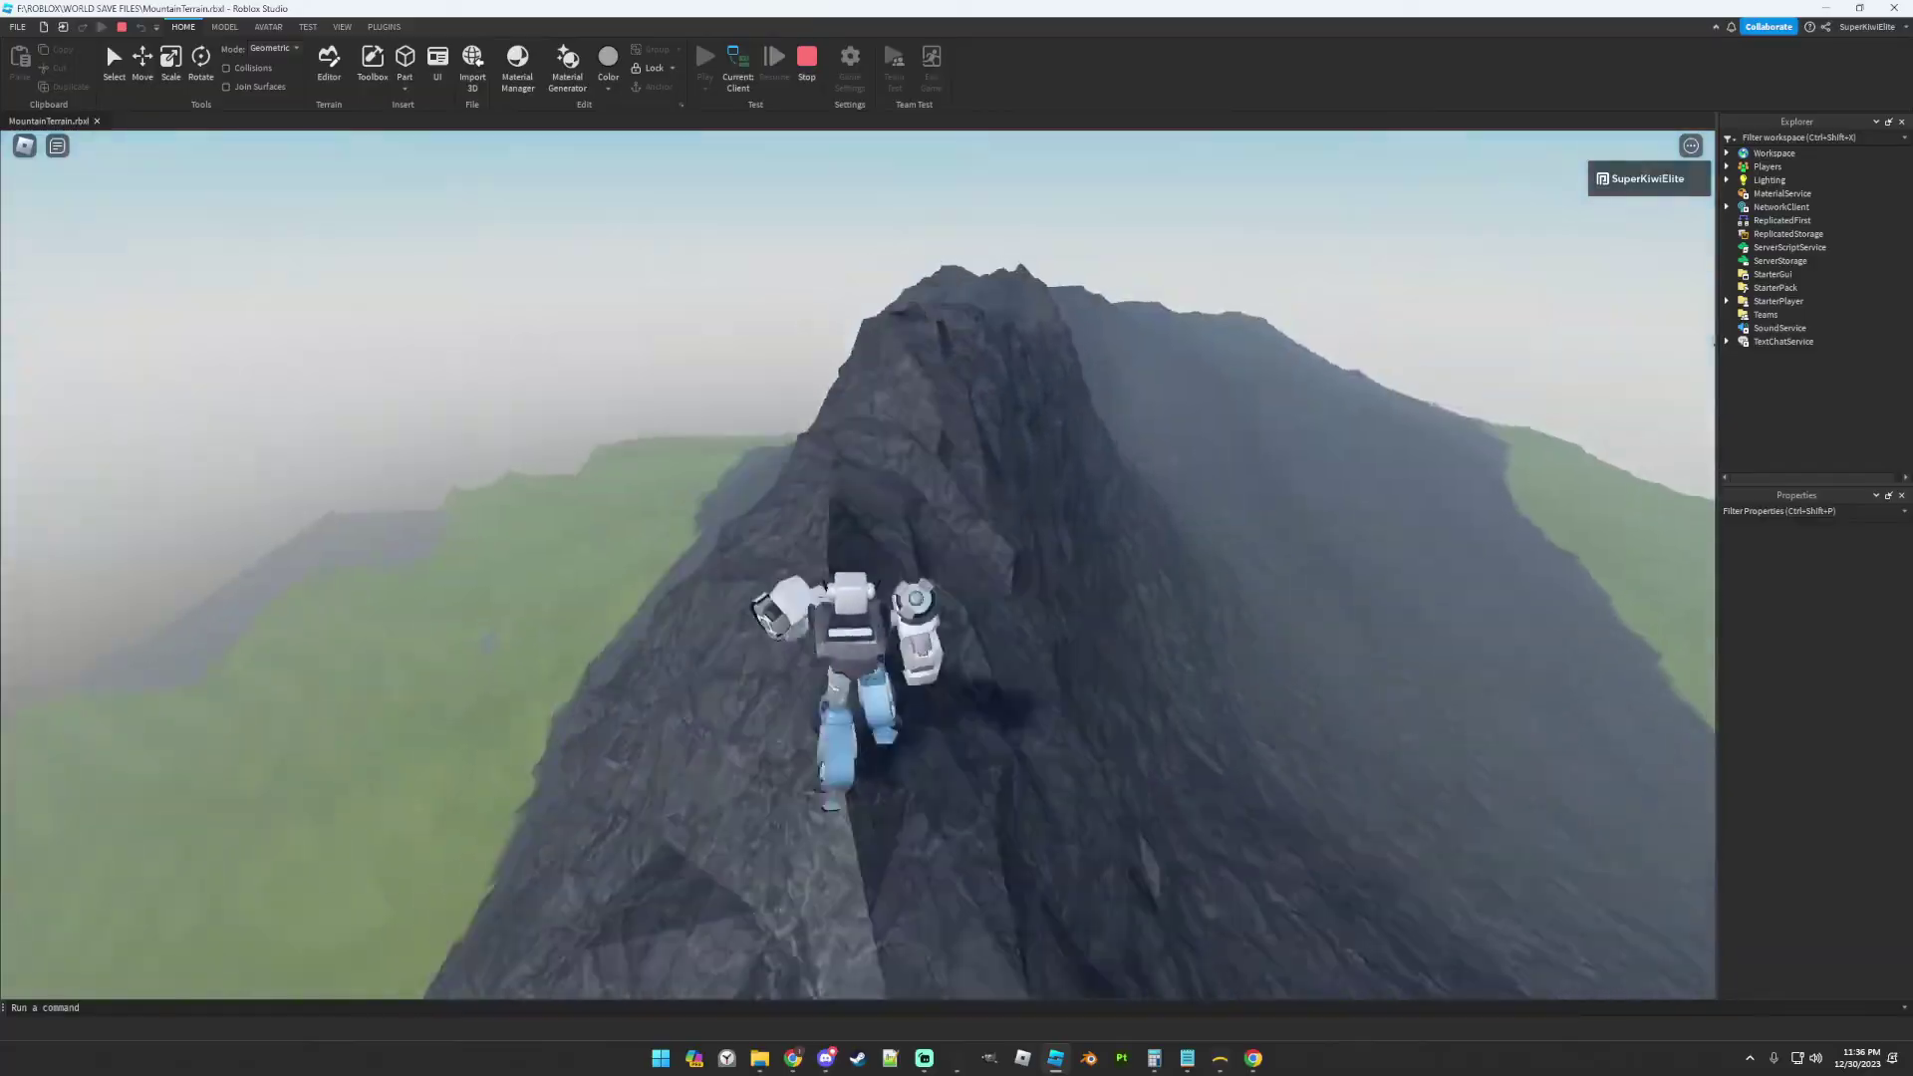
key("w")
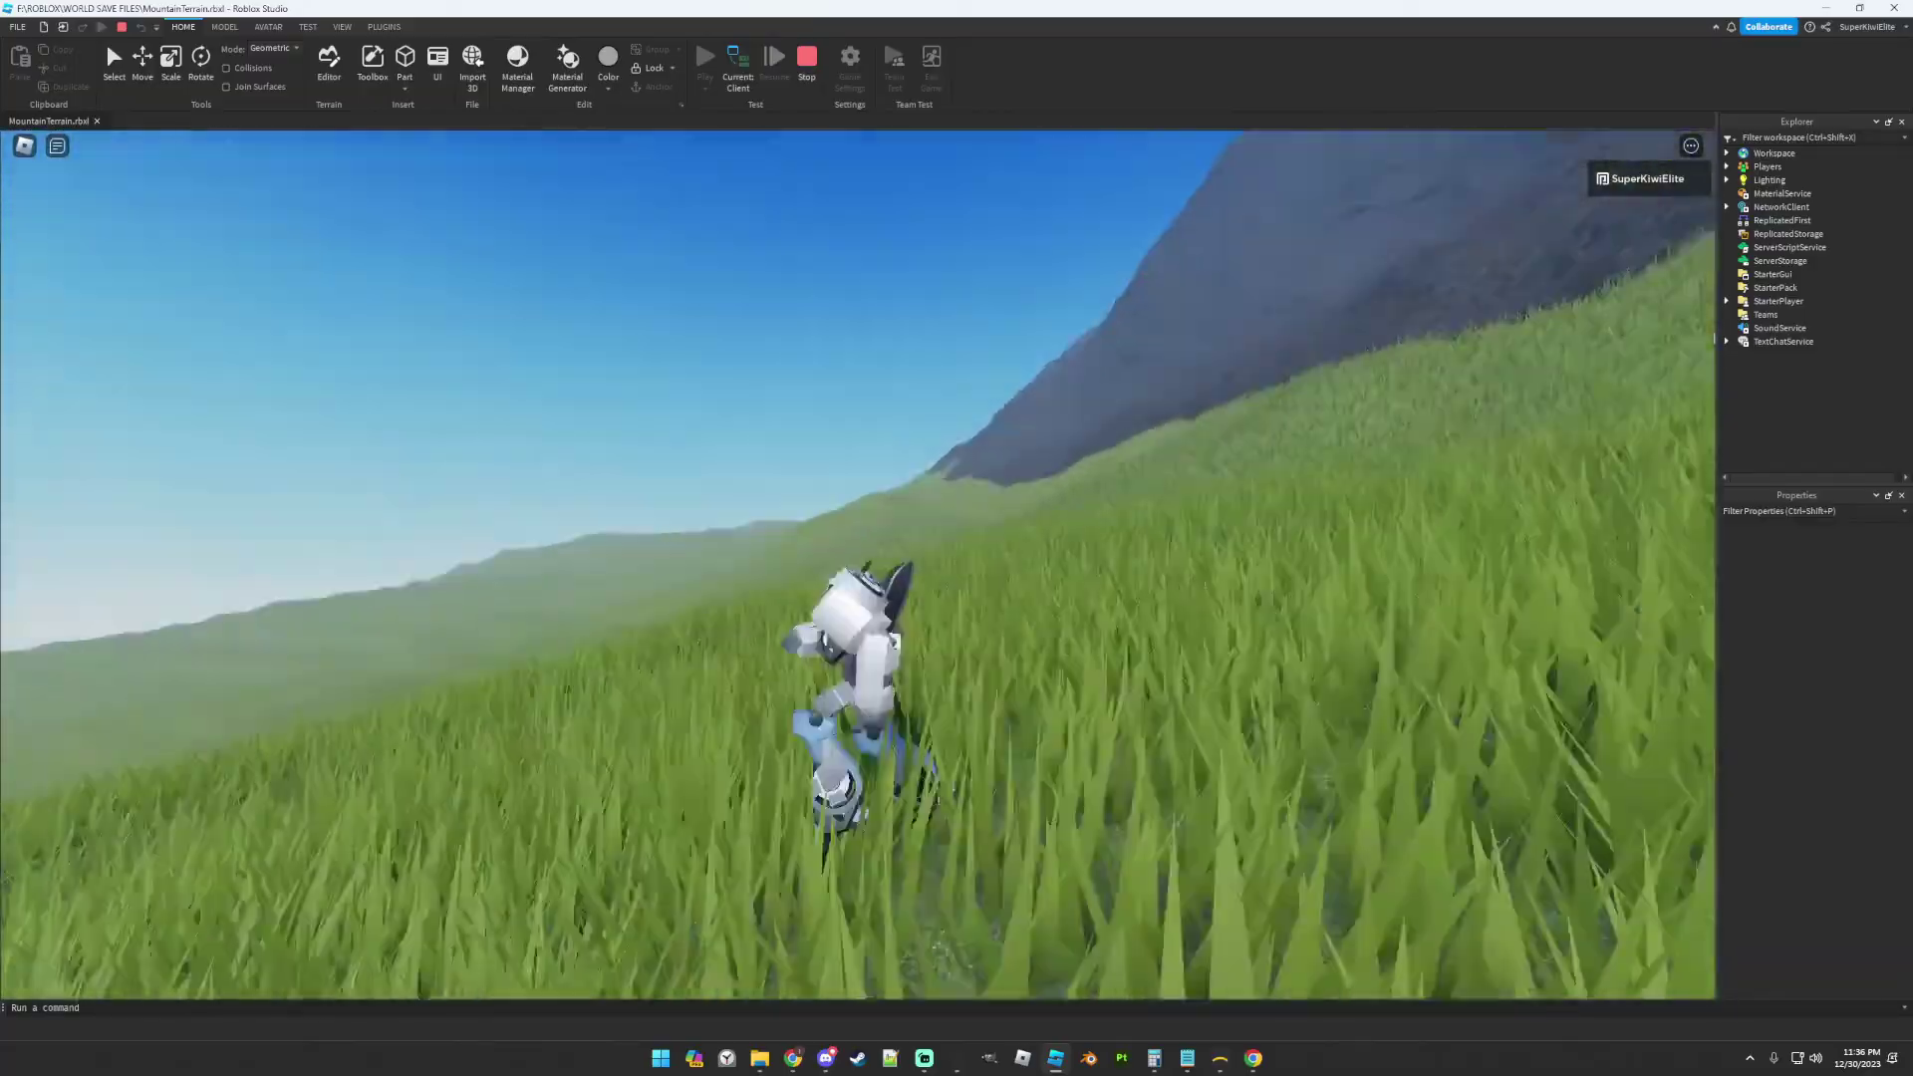